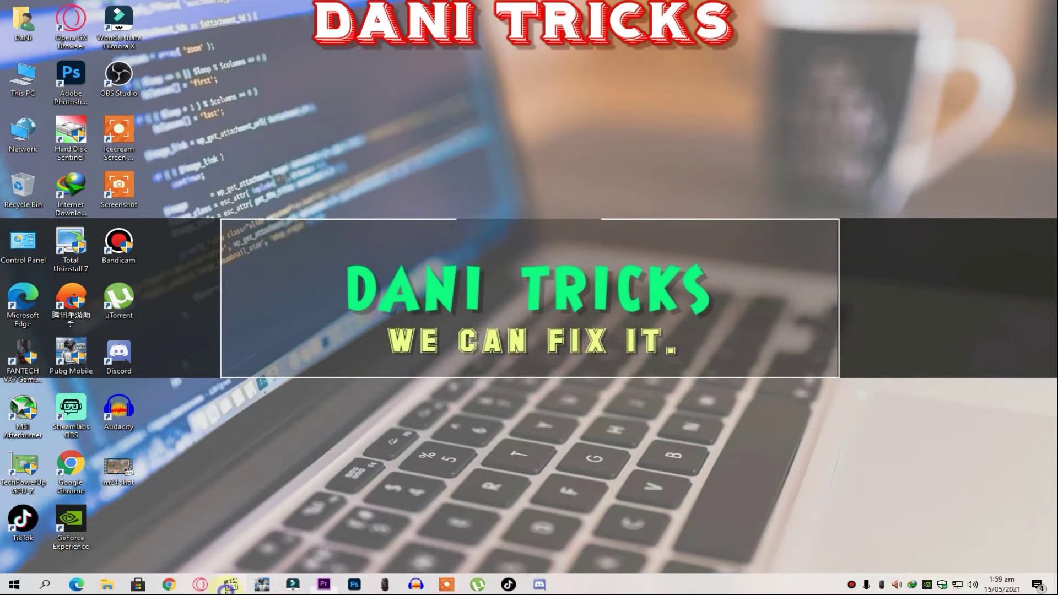
# Play the Baarish Ki Jaaye.mp4 recording full screen in the media player, then close the player.
pyautogui.rightClick(226, 592)
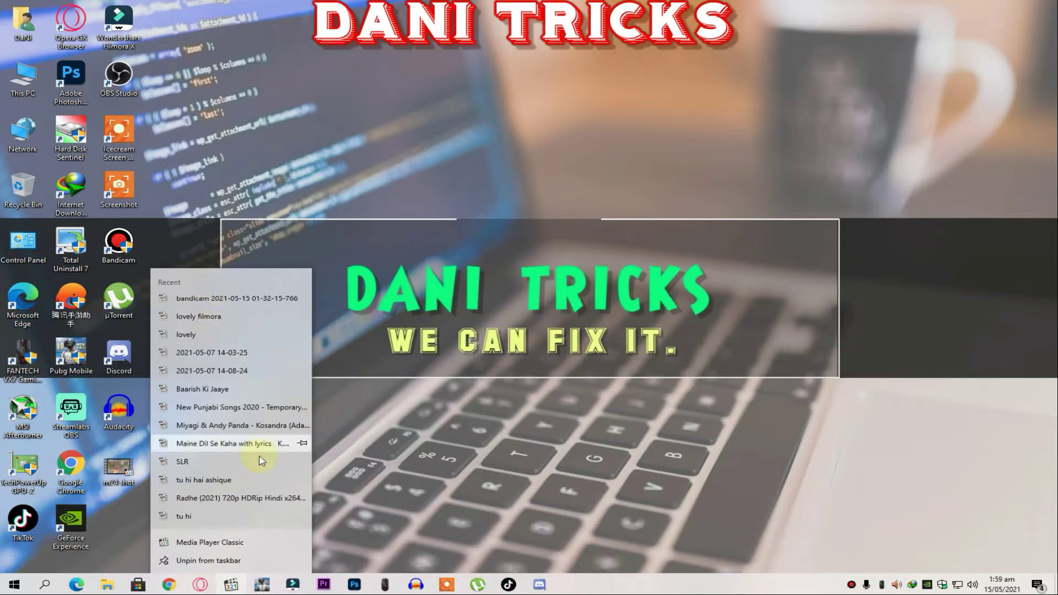
pyautogui.click(262, 390)
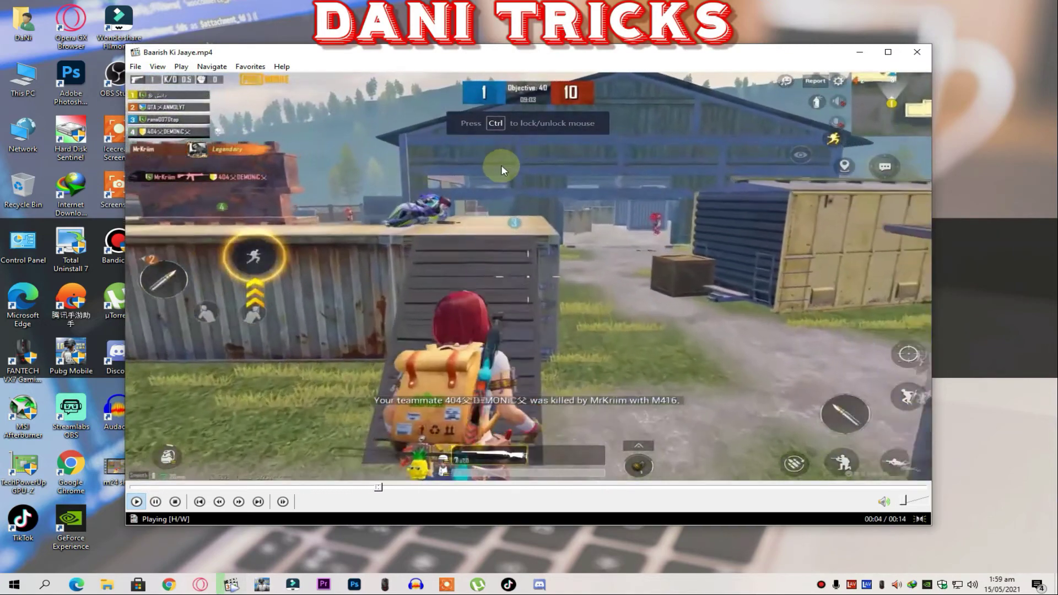
pyautogui.rightClick(501, 164)
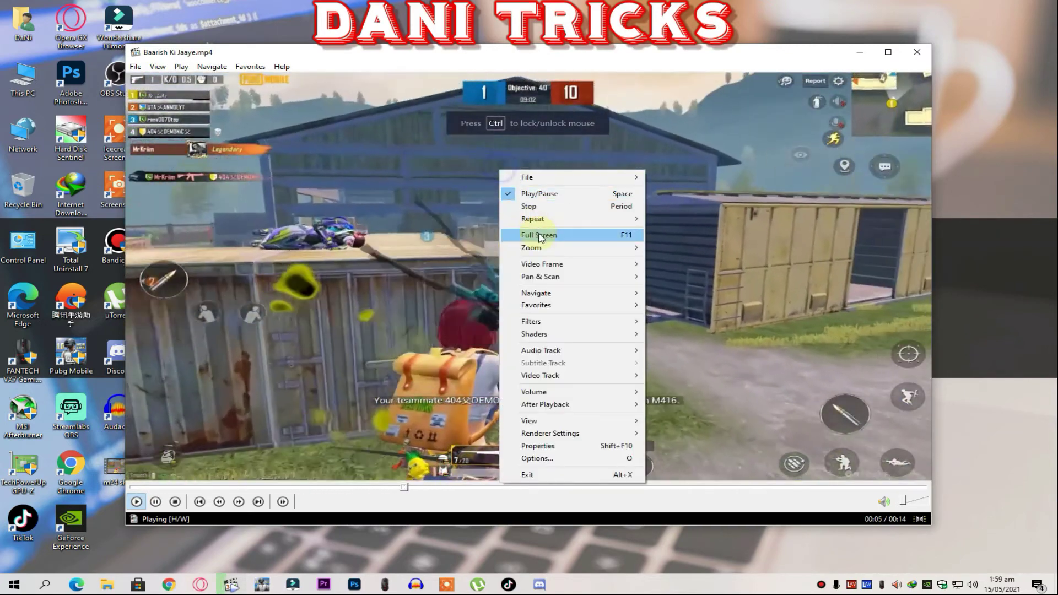
pyautogui.click(546, 104)
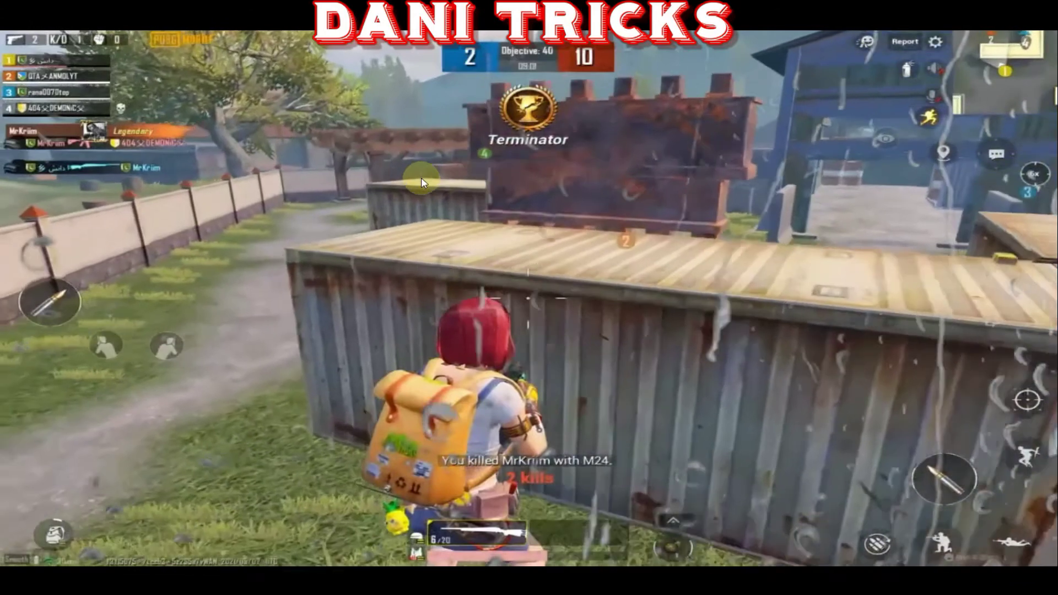
pyautogui.rightClick(422, 177)
pyautogui.click(479, 247)
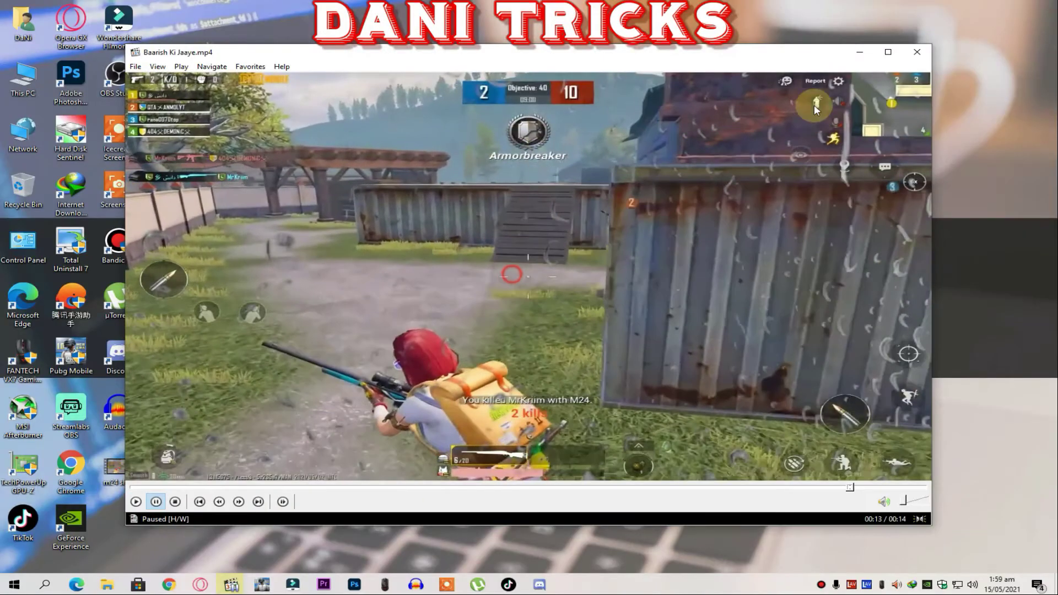
pyautogui.click(920, 50)
# Clear the desktop icon selection and refresh the desktop.
pyautogui.moveTo(471, 165); pyautogui.dragTo(494, 193)
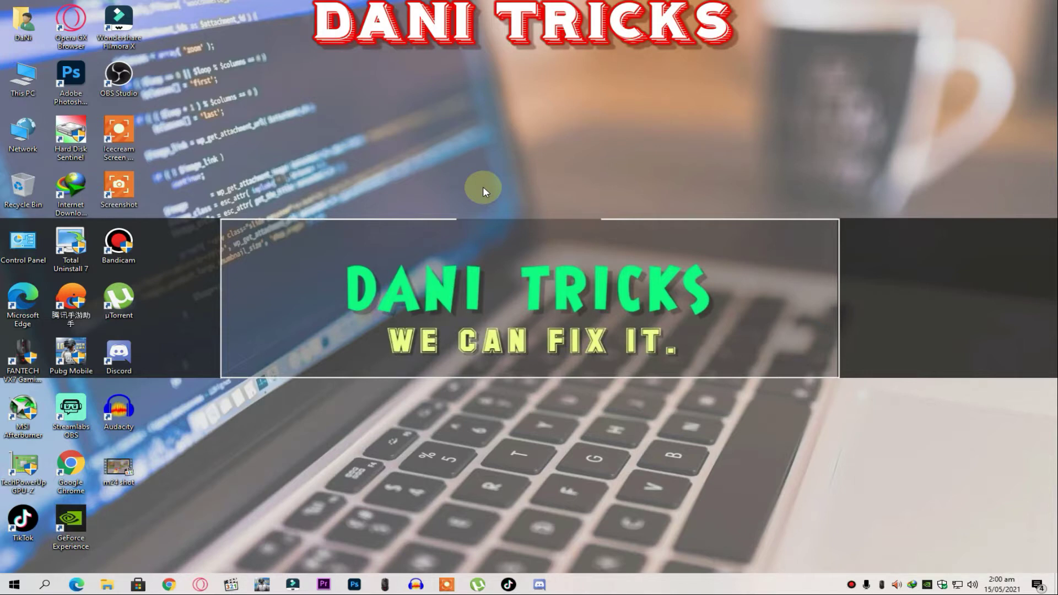
pyautogui.rightClick(422, 189)
pyautogui.click(477, 225)
pyautogui.moveTo(218, 220)
pyautogui.mouseDown()
pyautogui.moveTo(494, 346)
pyautogui.moveTo(774, 358)
pyautogui.mouseUp()
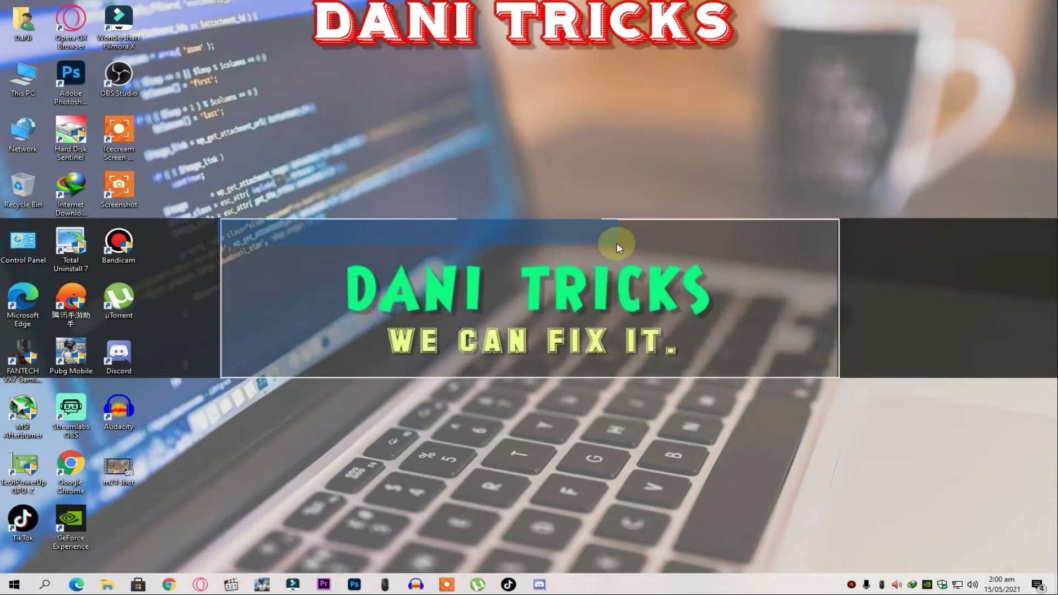
# Launch Premiere Pro and create a new project named 'm24 shot'.
pyautogui.click(325, 583)
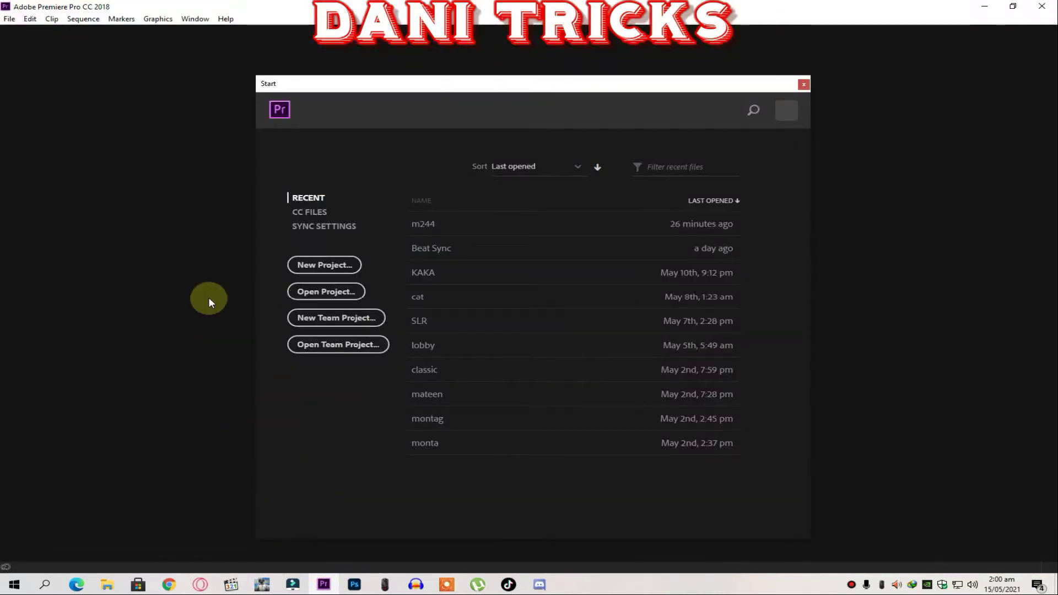
pyautogui.click(328, 265)
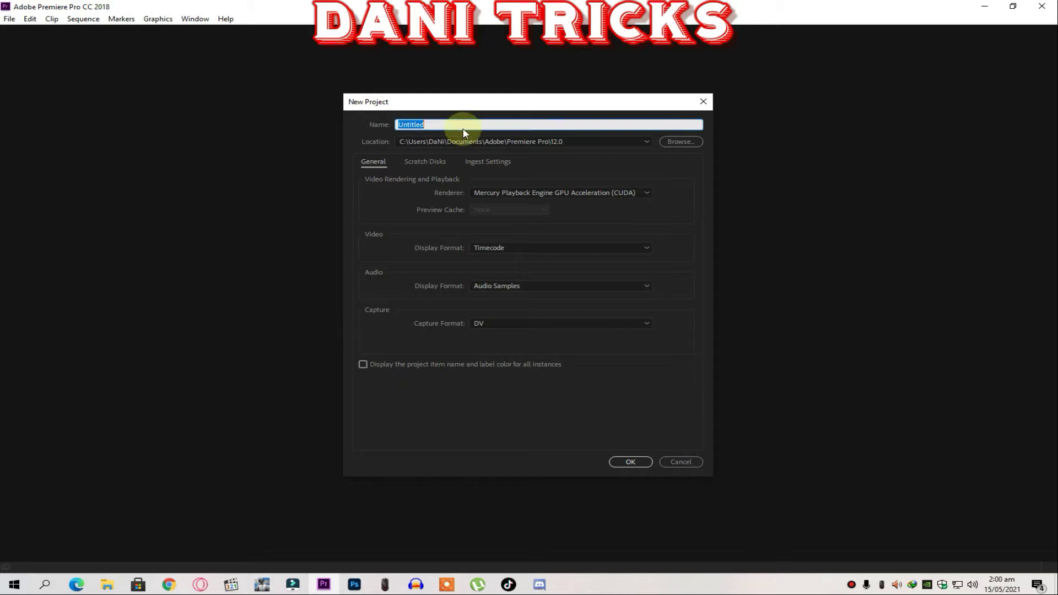
pyautogui.write('m24 s')
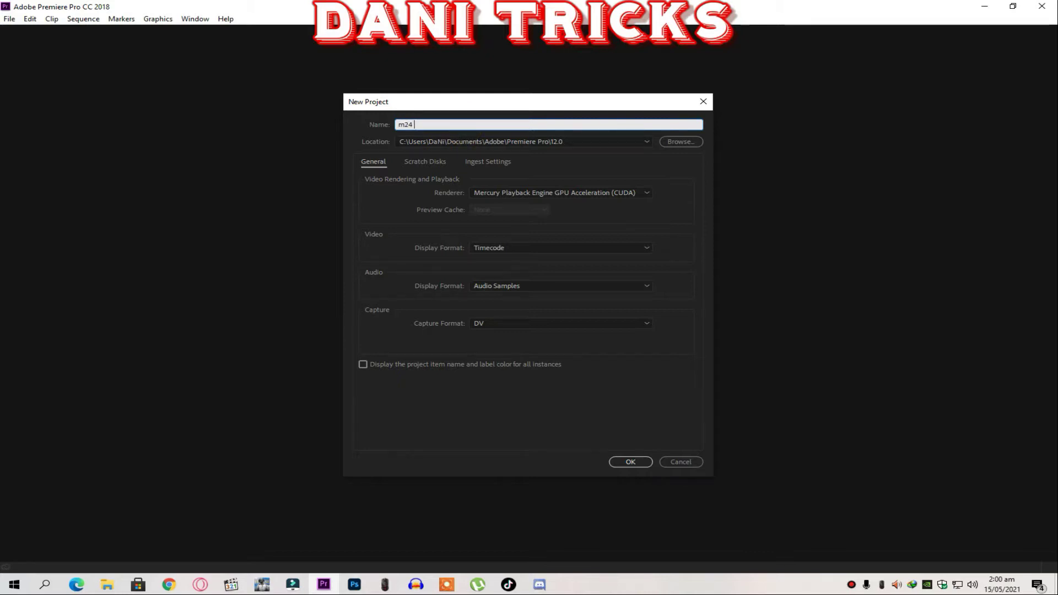
pyautogui.write('hot')
pyautogui.press('Return')
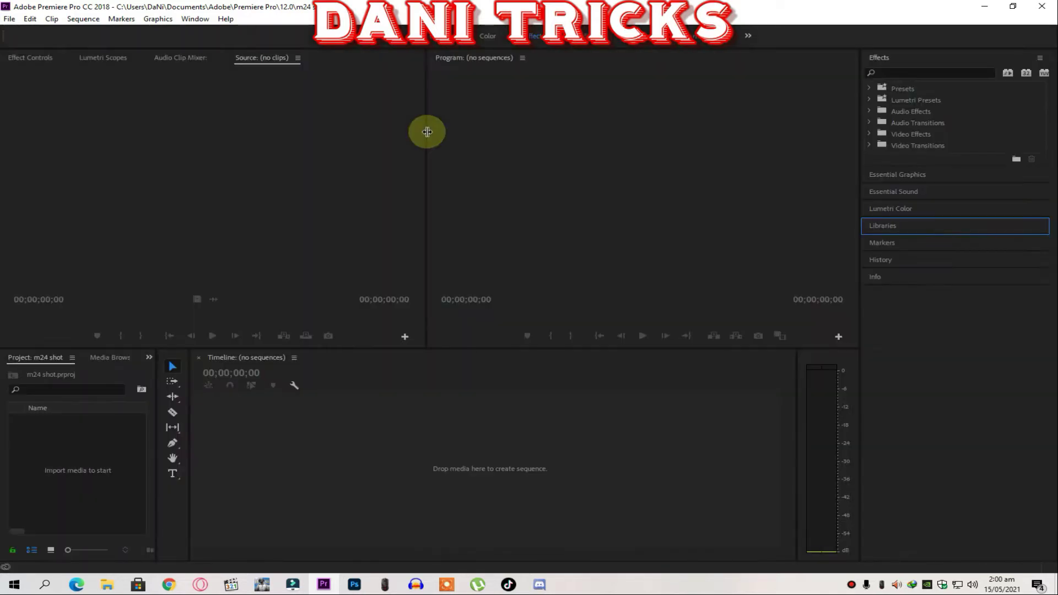
# Import m24 shot.mp4 from the Desktop through the Project panel's Import dialog.
pyautogui.moveTo(649, 8); pyautogui.dragTo(549, 108)
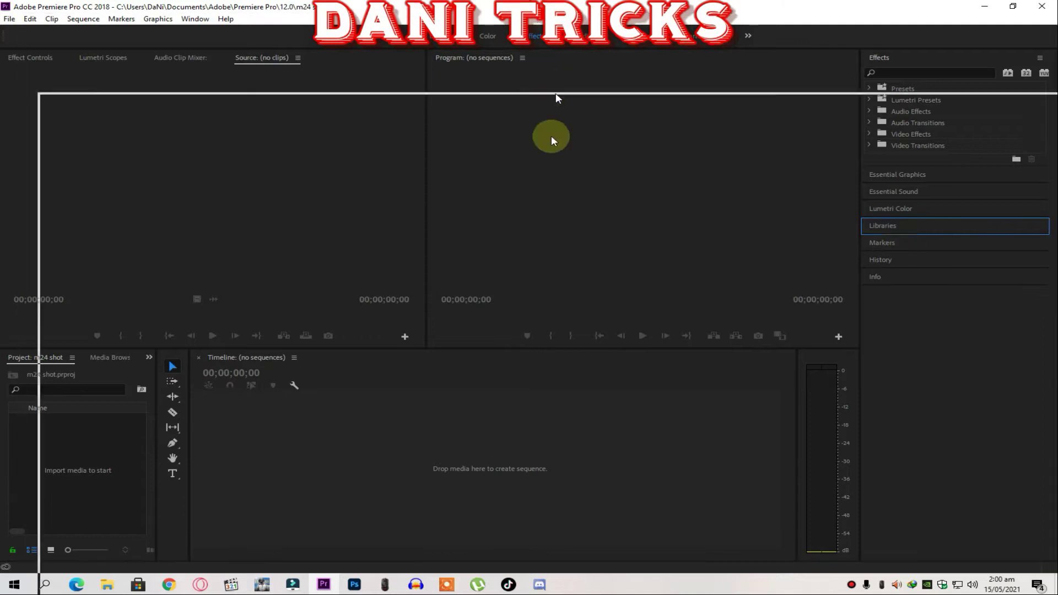
pyautogui.doubleClick(550, 107)
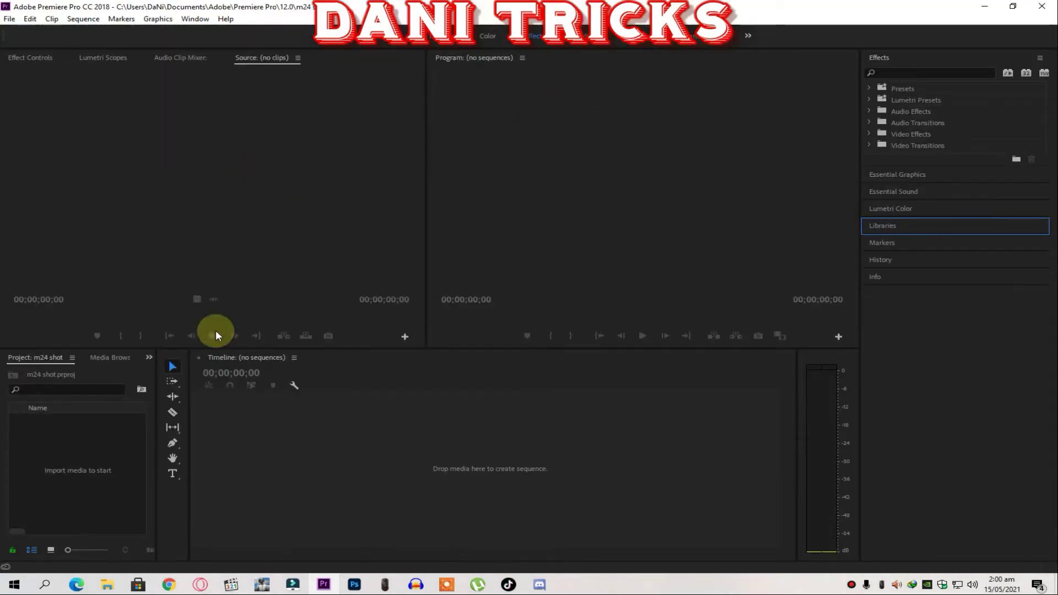
pyautogui.rightClick(75, 478)
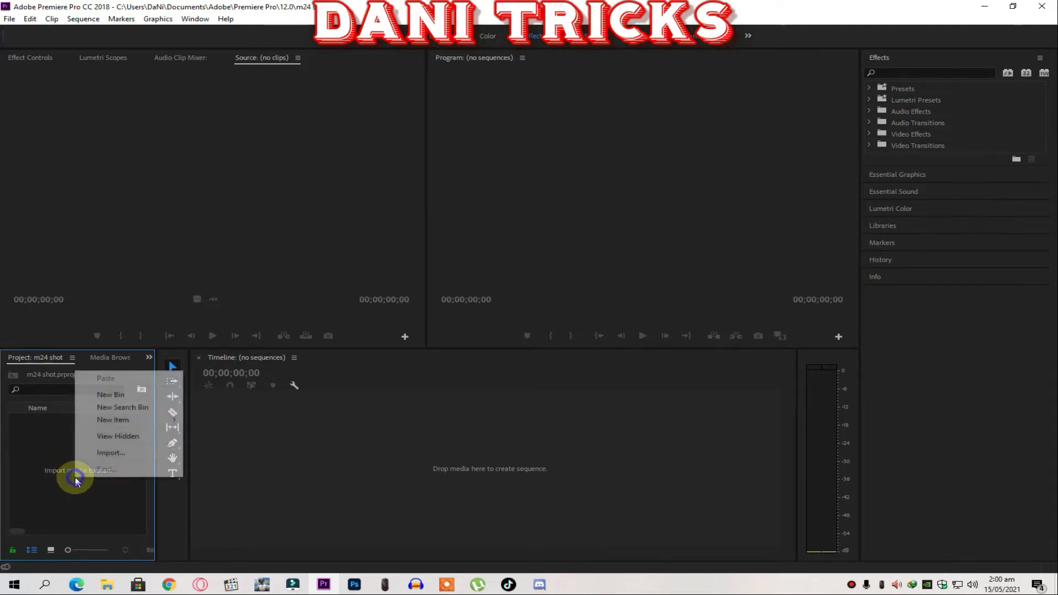
pyautogui.click(106, 457)
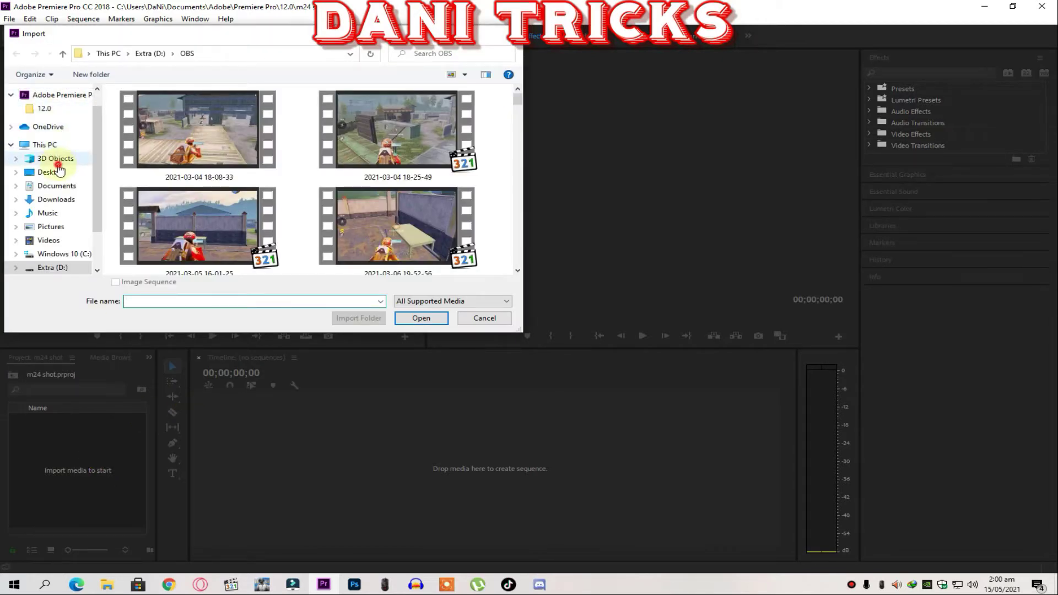
pyautogui.click(55, 158)
pyautogui.click(59, 173)
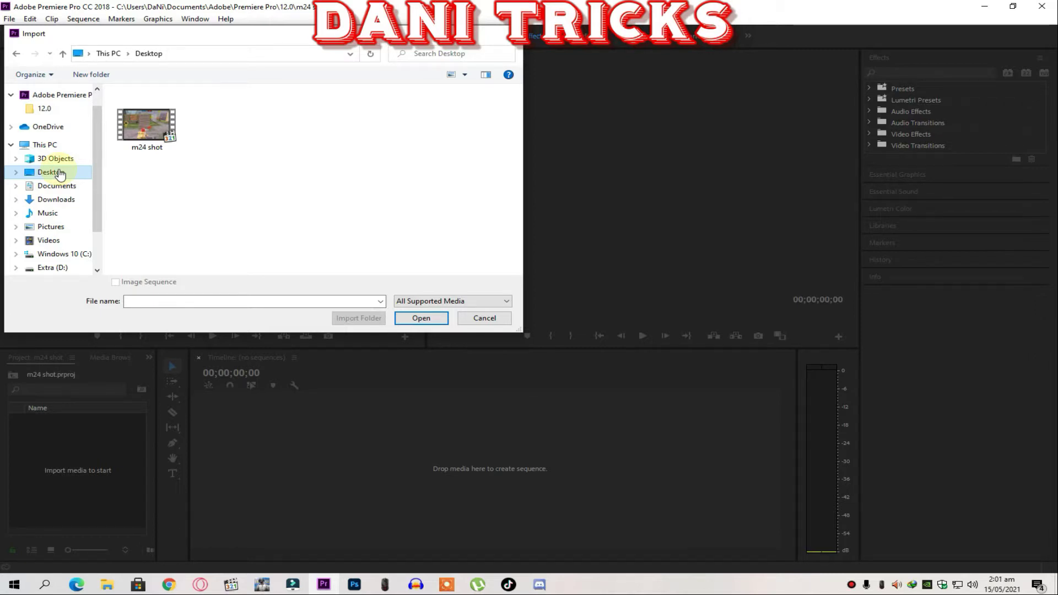
pyautogui.doubleClick(168, 134)
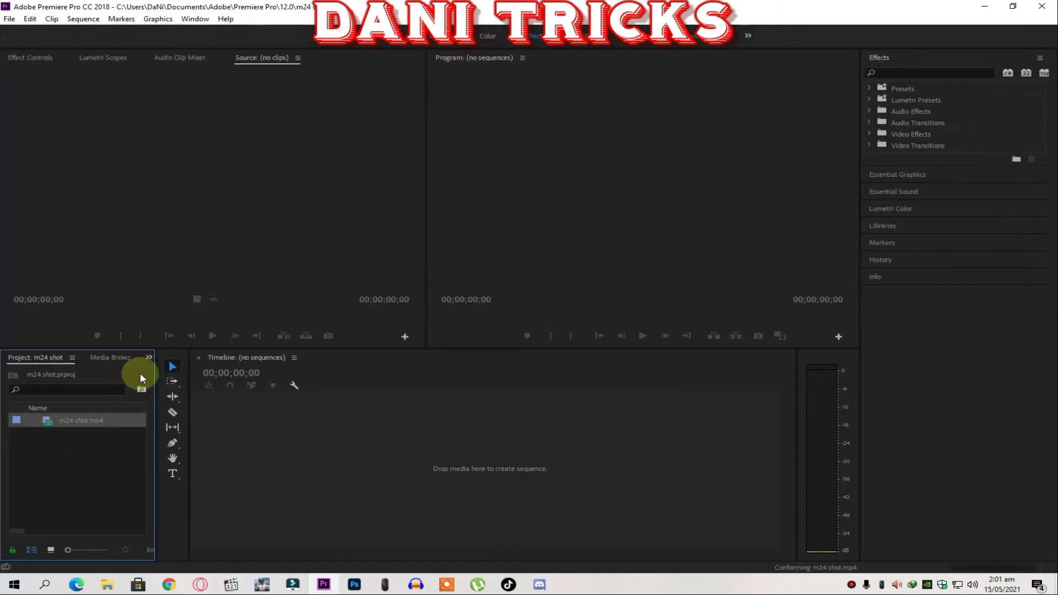
# Drop m24 shot.mp4 into a new sequence and step the playhead back to 00:00:02:48.
pyautogui.moveTo(57, 421)
pyautogui.mouseDown()
pyautogui.moveTo(212, 477)
pyautogui.moveTo(221, 500)
pyautogui.mouseUp()
pyautogui.moveTo(340, 398)
pyautogui.mouseDown()
pyautogui.moveTo(447, 411)
pyautogui.moveTo(276, 437)
pyautogui.mouseUp()
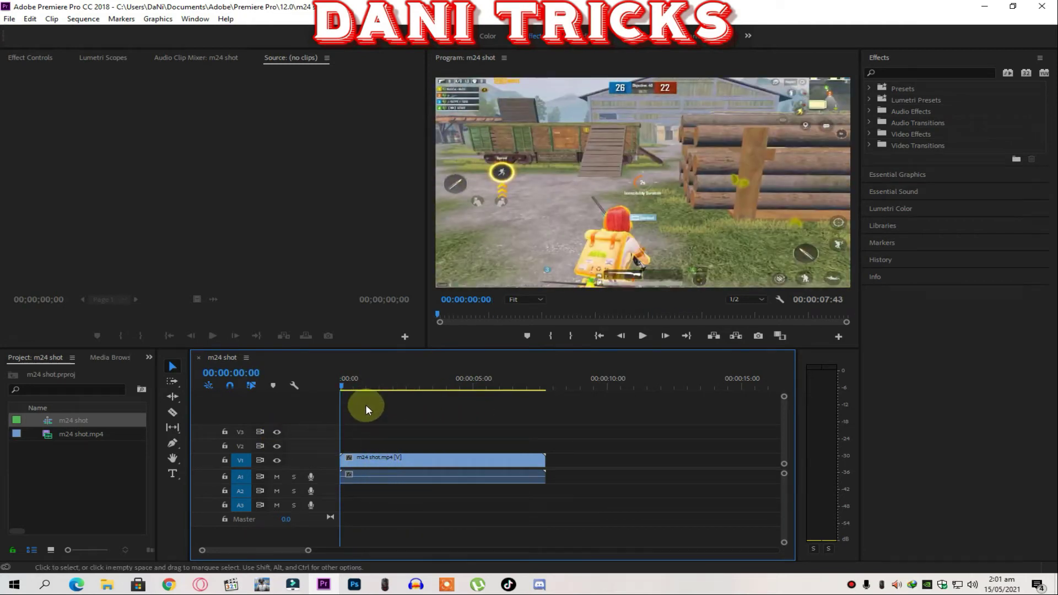
pyautogui.click(642, 337)
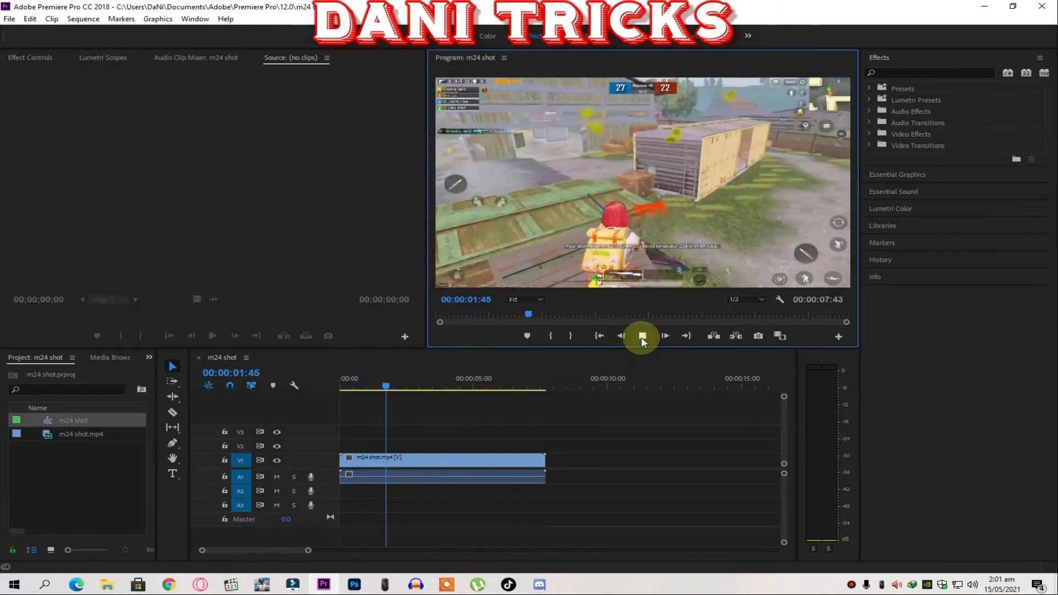
pyautogui.click(642, 337)
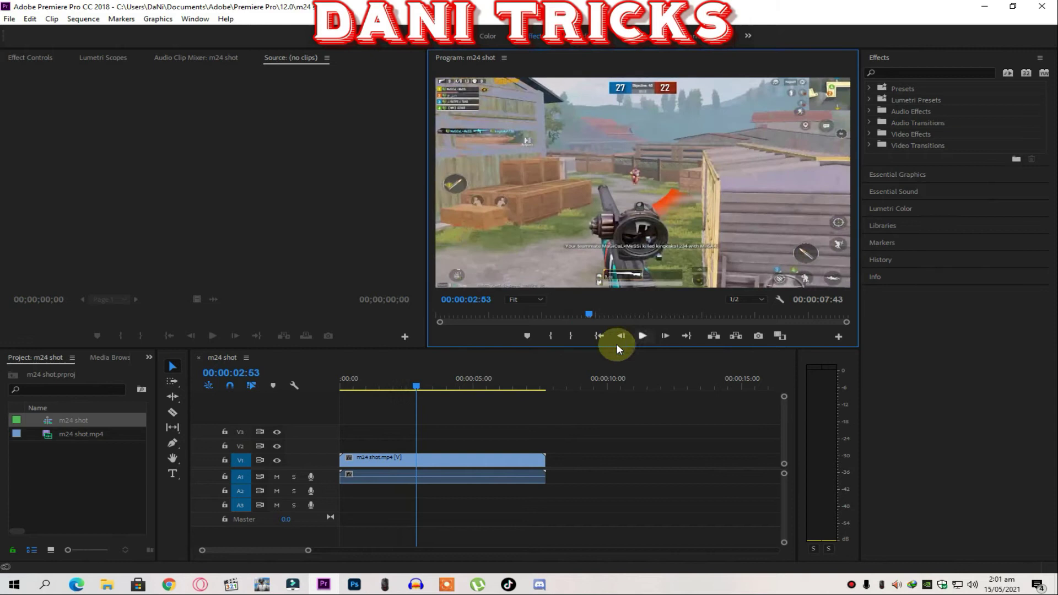
pyautogui.click(621, 338)
pyautogui.click(622, 337)
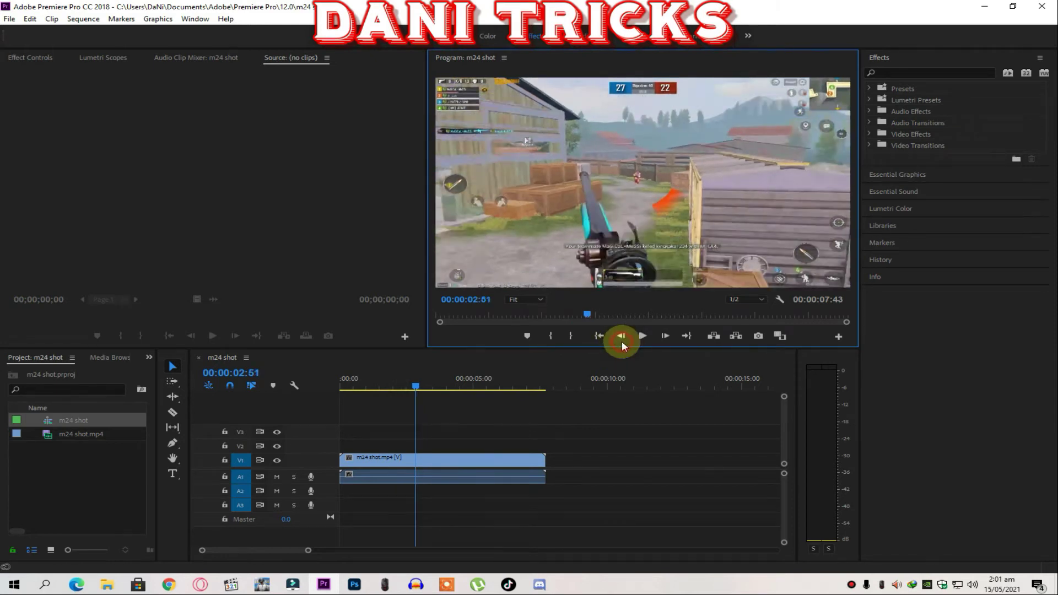
pyautogui.click(621, 337)
pyautogui.click(622, 341)
pyautogui.click(622, 340)
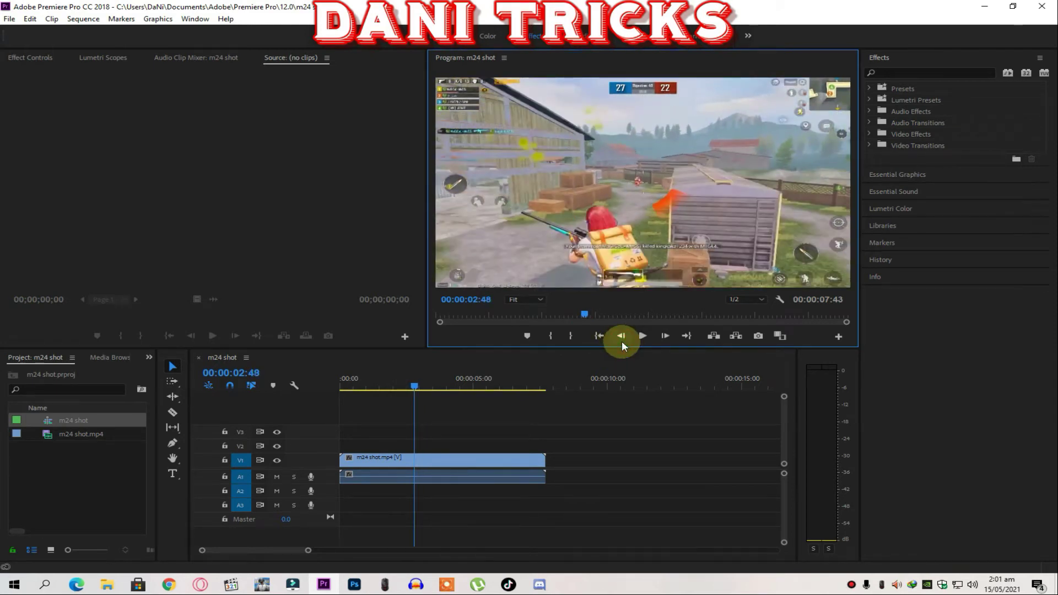
# Cut the clip at the 00:00:02:48 playhead with the Razor tool.
pyautogui.click(173, 413)
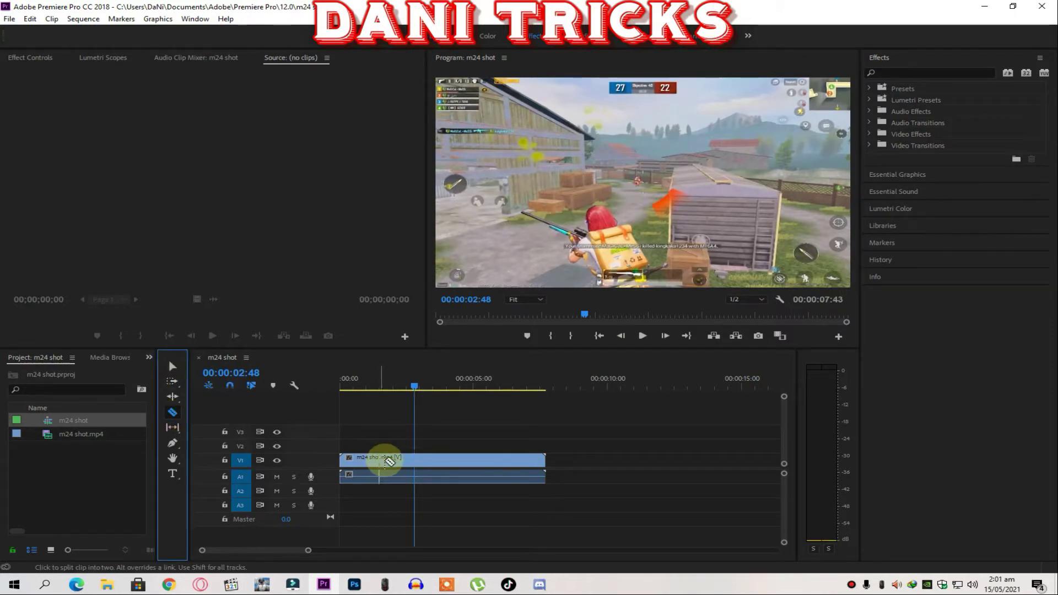
pyautogui.click(415, 459)
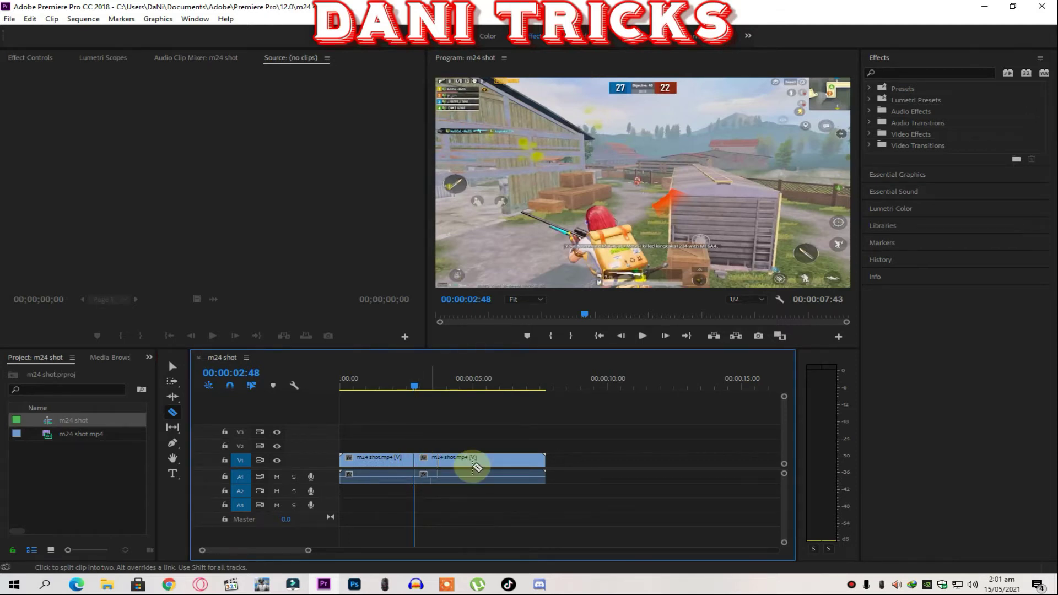
pyautogui.moveTo(308, 551)
pyautogui.mouseDown()
pyautogui.moveTo(448, 561)
pyautogui.moveTo(385, 566)
pyautogui.moveTo(424, 566)
pyautogui.mouseUp()
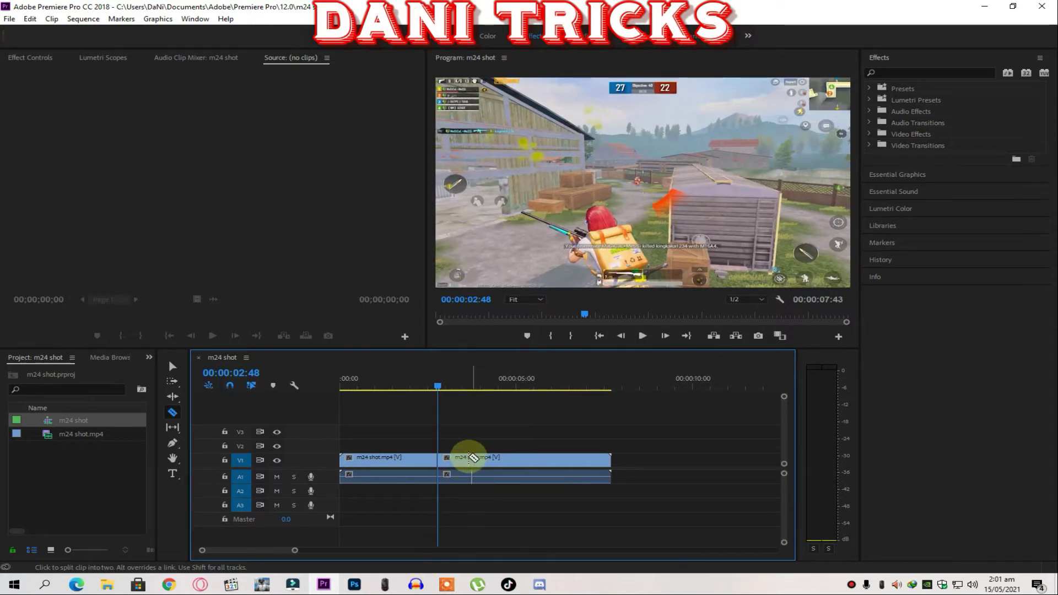
# Move the second half's video up to V3 and its audio down to A3.
pyautogui.click(177, 367)
pyautogui.moveTo(487, 458); pyautogui.dragTo(499, 427)
pyautogui.moveTo(486, 475); pyautogui.dragTo(495, 502)
pyautogui.moveTo(631, 542); pyautogui.dragTo(367, 437)
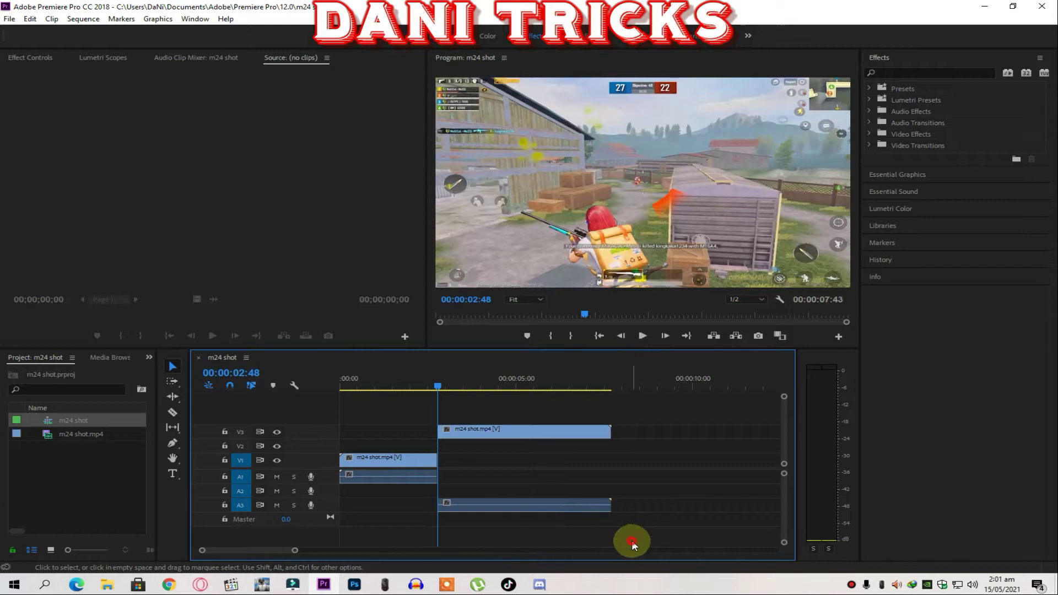
# Unlink the clips and clear their audio from A1 and A3.
pyautogui.rightClick(402, 457)
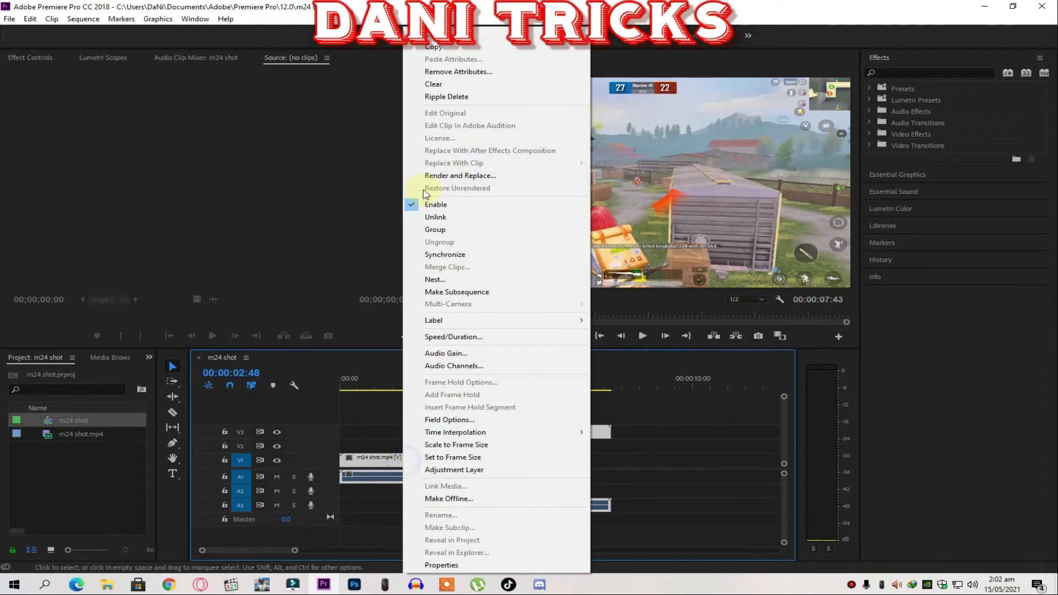
pyautogui.click(447, 218)
pyautogui.moveTo(635, 531); pyautogui.dragTo(392, 483)
pyautogui.rightClick(392, 482)
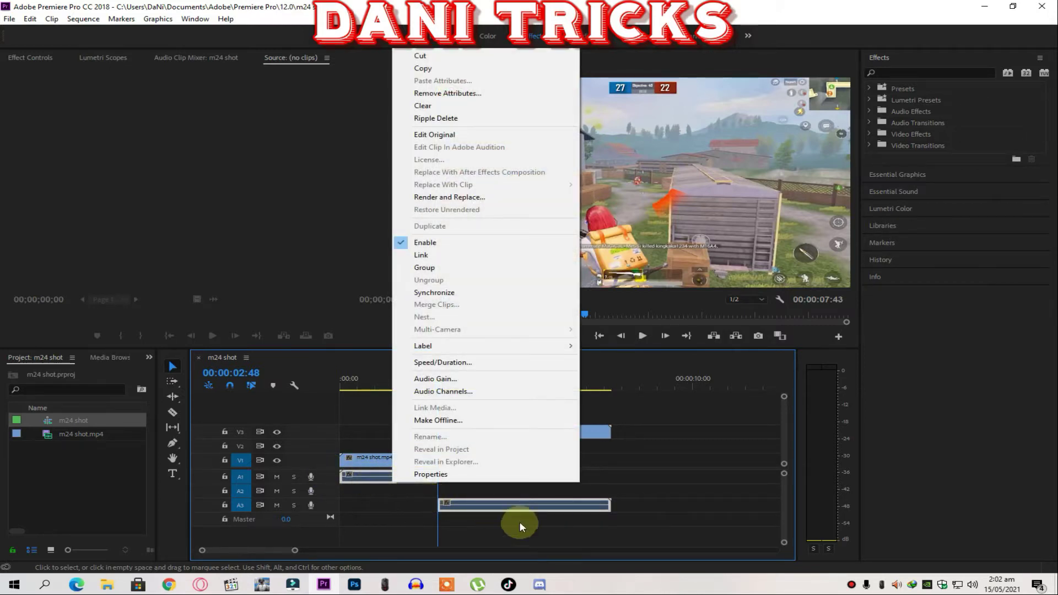
pyautogui.click(423, 105)
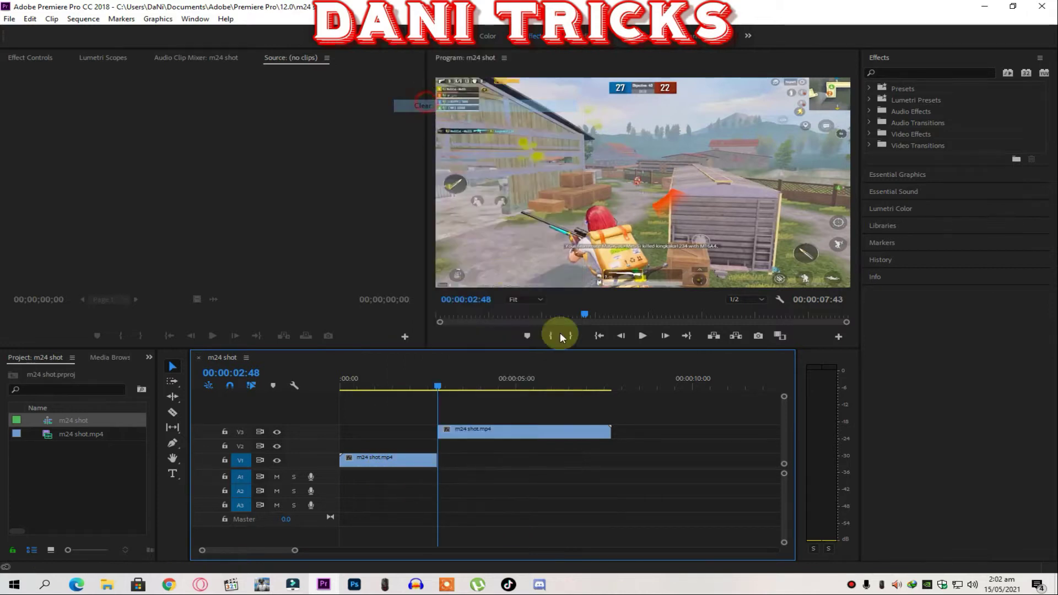
# Move the second video clip from V3 up to a new V4 track.
pyautogui.click(366, 462)
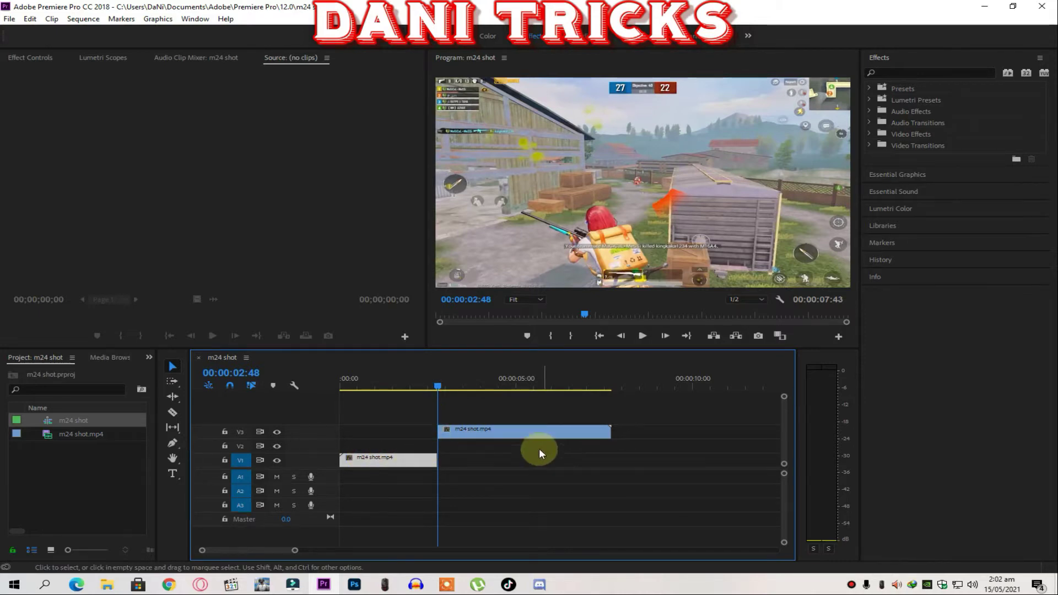
pyautogui.moveTo(532, 433); pyautogui.dragTo(529, 424)
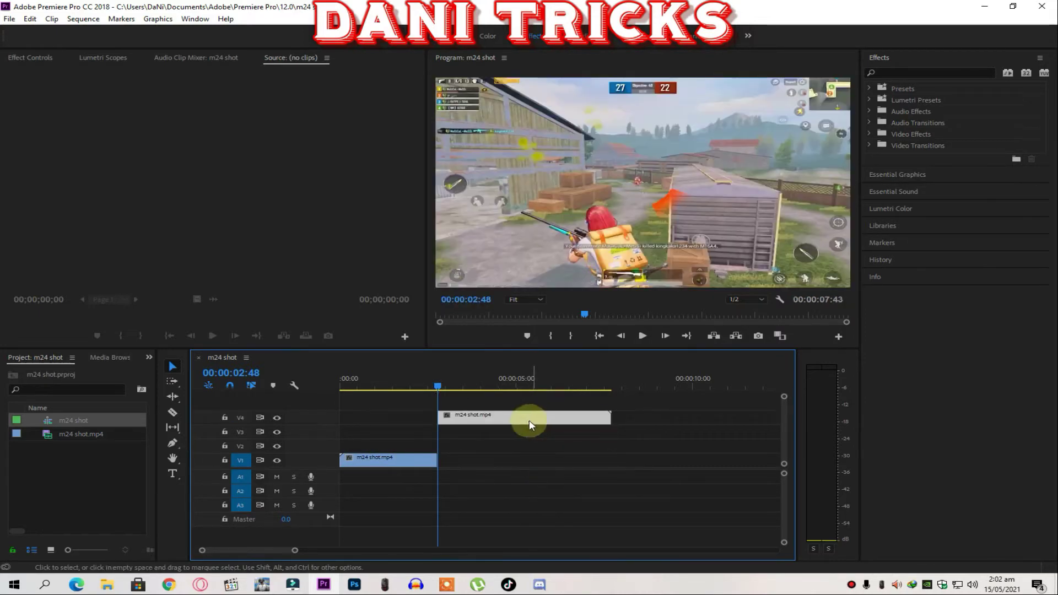
pyautogui.click(384, 466)
# Set the first V1 clip to 50% speed with Optical Flow, lengthening it to 00:00:05:36.
pyautogui.rightClick(385, 466)
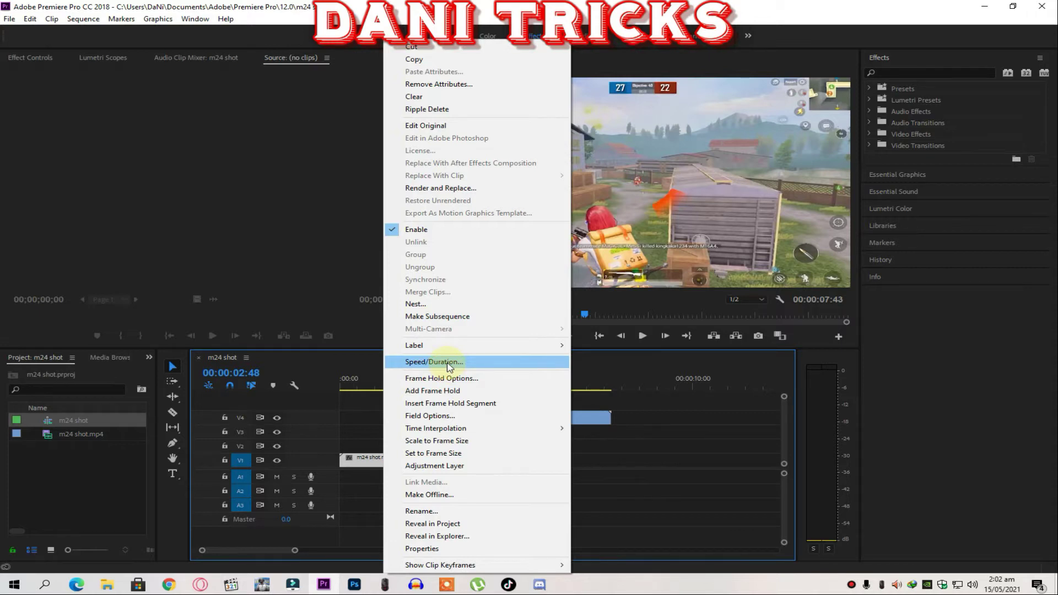
pyautogui.click(448, 366)
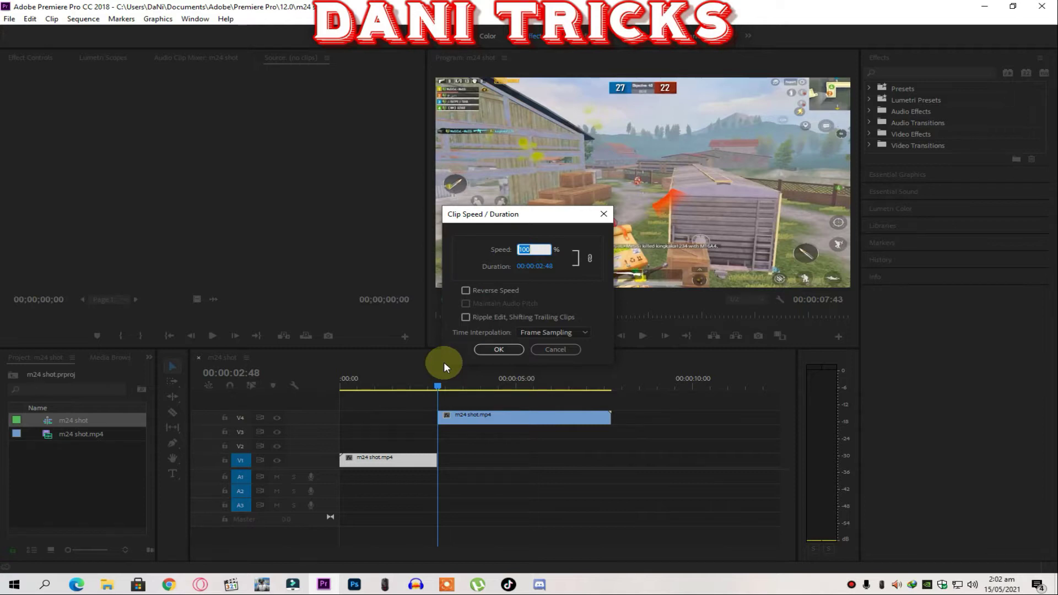
pyautogui.write('50')
pyautogui.click(557, 333)
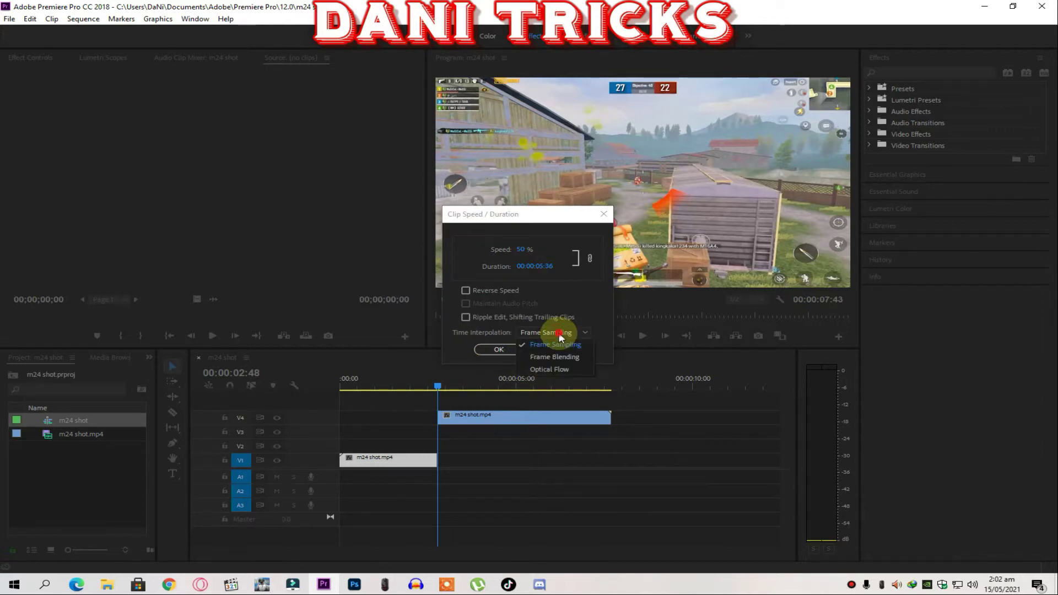
pyautogui.click(558, 372)
pyautogui.click(503, 351)
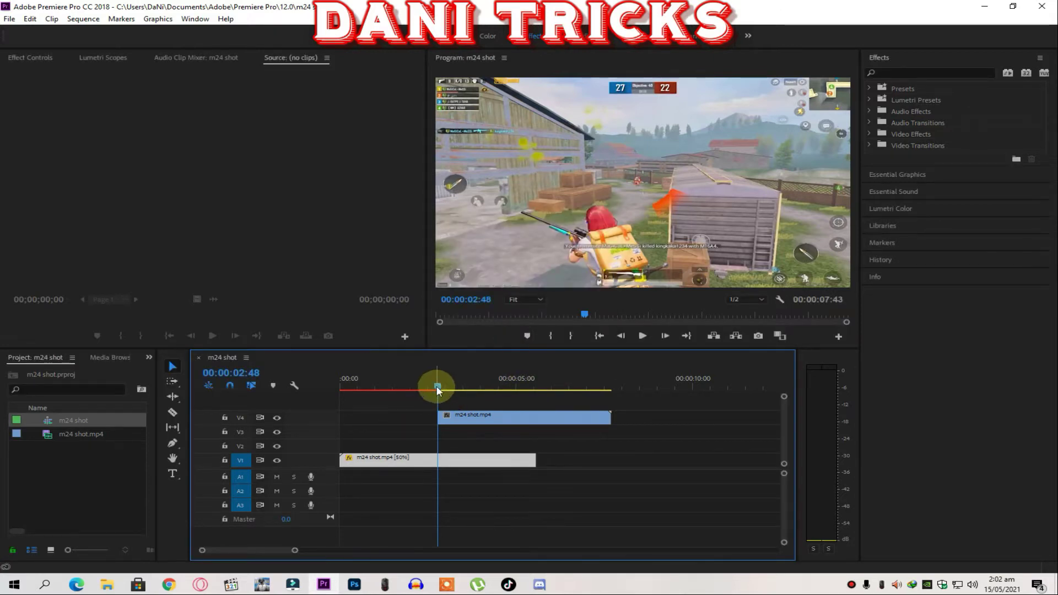
# Move the V4 clip after the slowed clip and cut it at 00:00:06:01.
pyautogui.moveTo(478, 417); pyautogui.dragTo(583, 420)
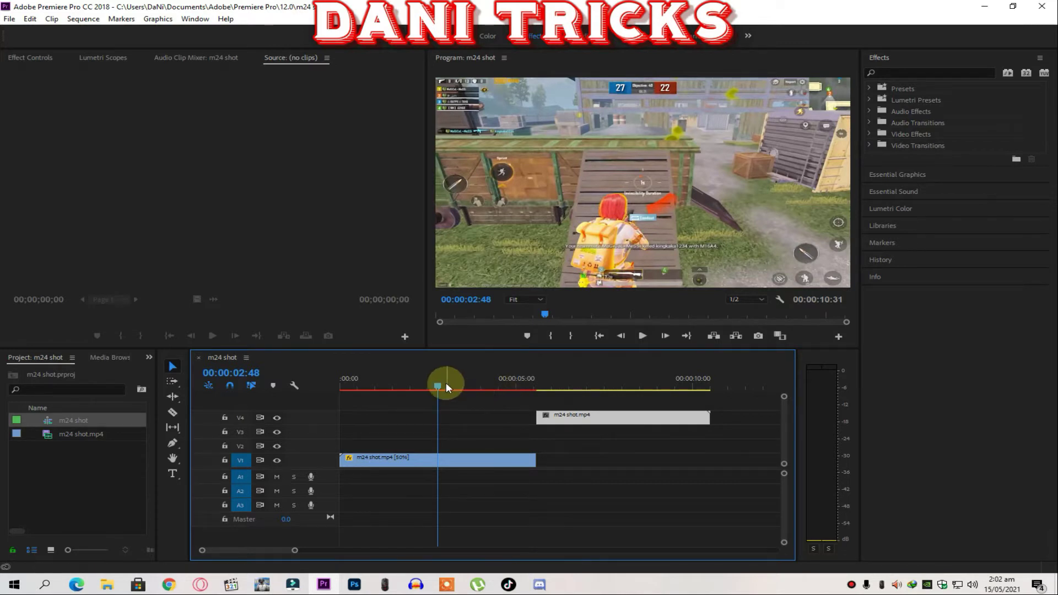
pyautogui.moveTo(438, 385); pyautogui.dragTo(554, 412)
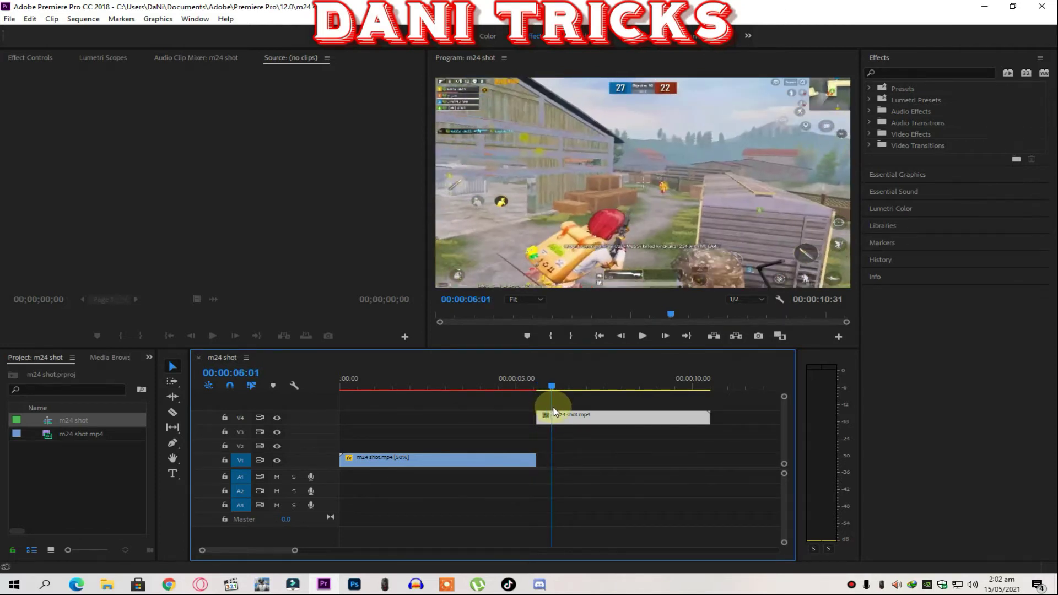
pyautogui.click(172, 412)
pyautogui.click(552, 418)
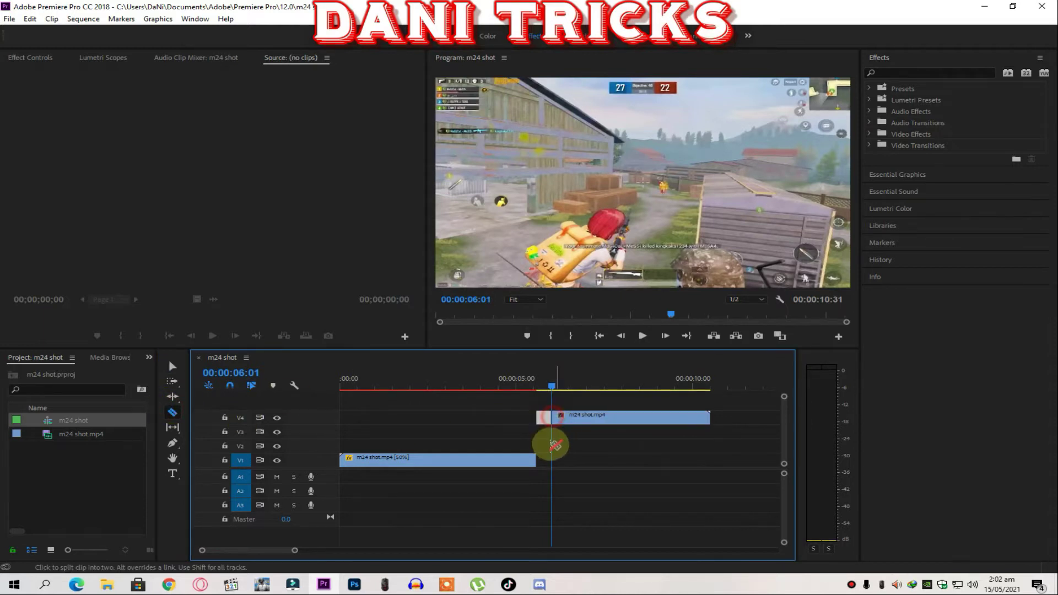
# Move the short cut piece onto V1 after the slowed clip and bring up its Speed/Duration settings.
pyautogui.click(172, 367)
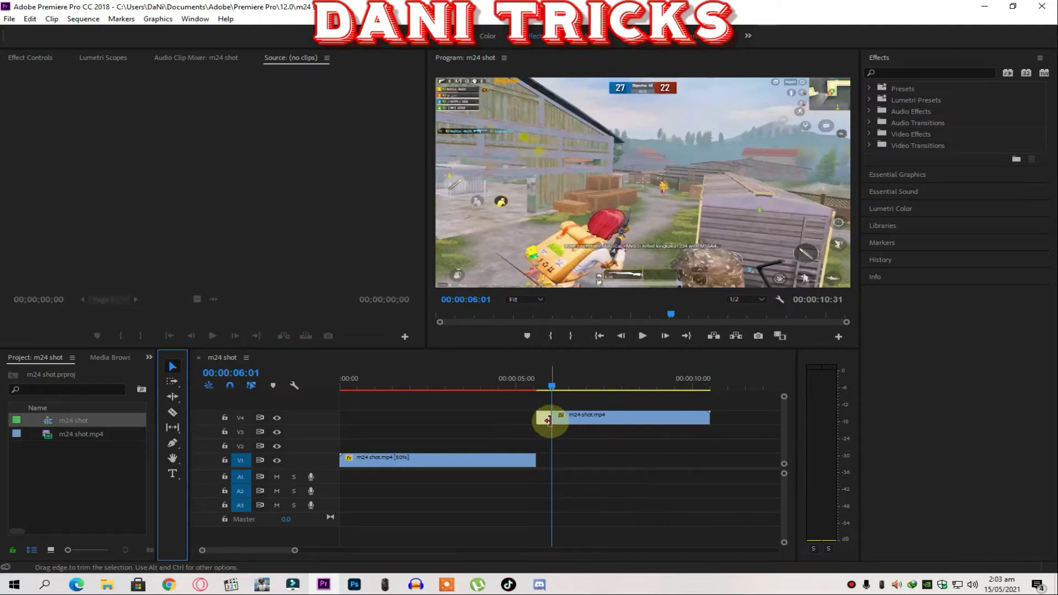
pyautogui.moveTo(547, 422); pyautogui.dragTo(547, 463)
pyautogui.rightClick(547, 463)
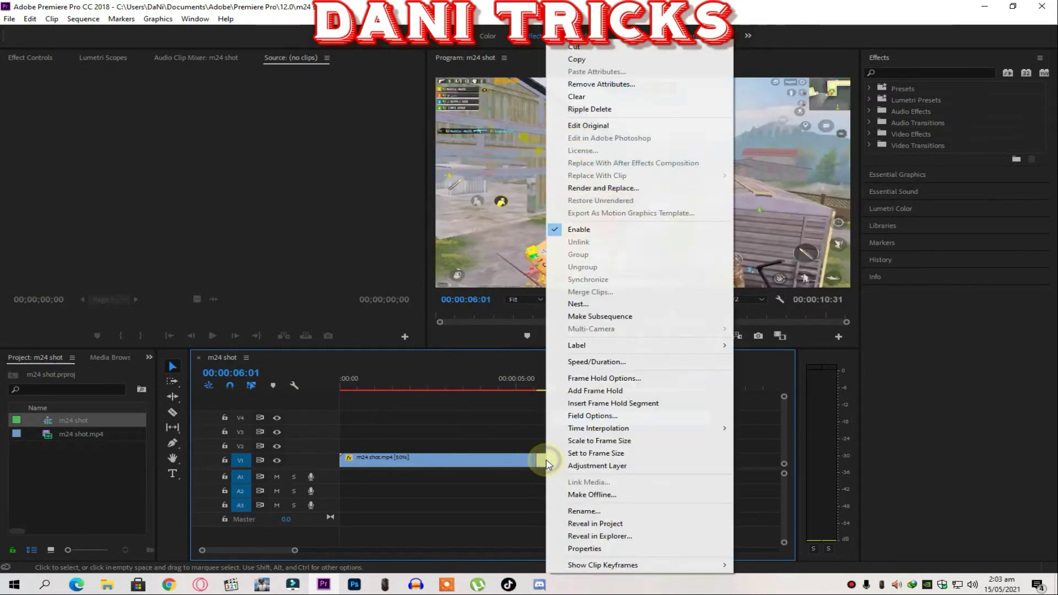
pyautogui.click(593, 363)
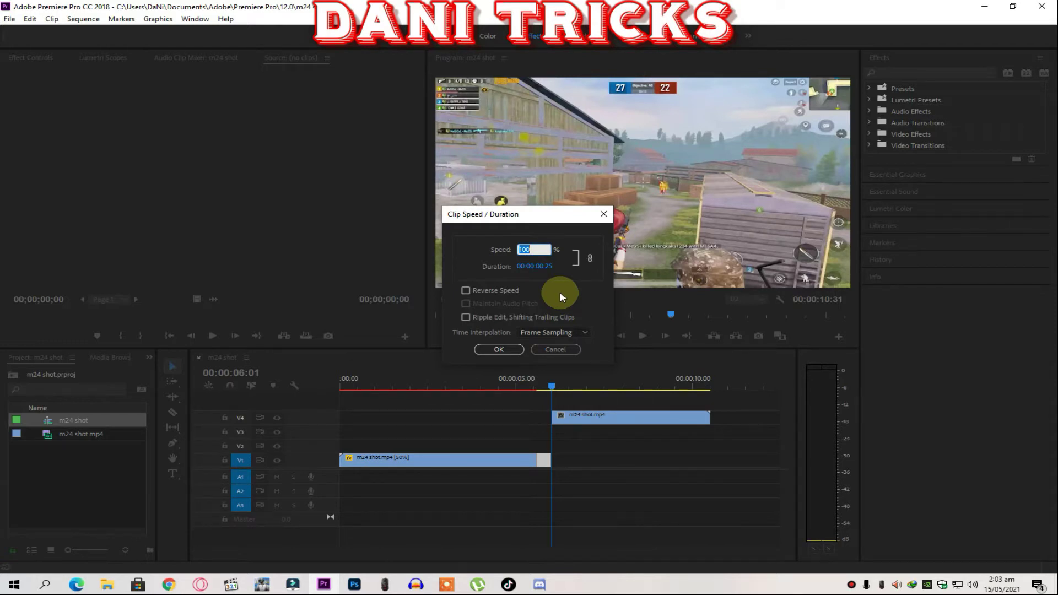
# Set the 25-frame piece to 10% speed with Optical Flow, then drop the remaining V4 clip onto V1 after it.
pyautogui.write('1')
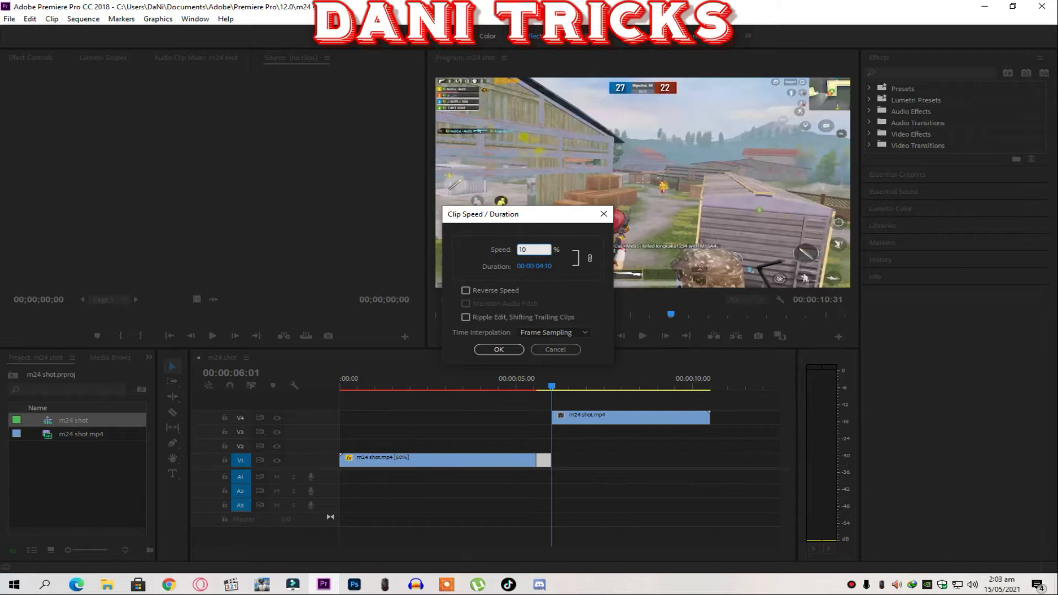
pyautogui.click(556, 332)
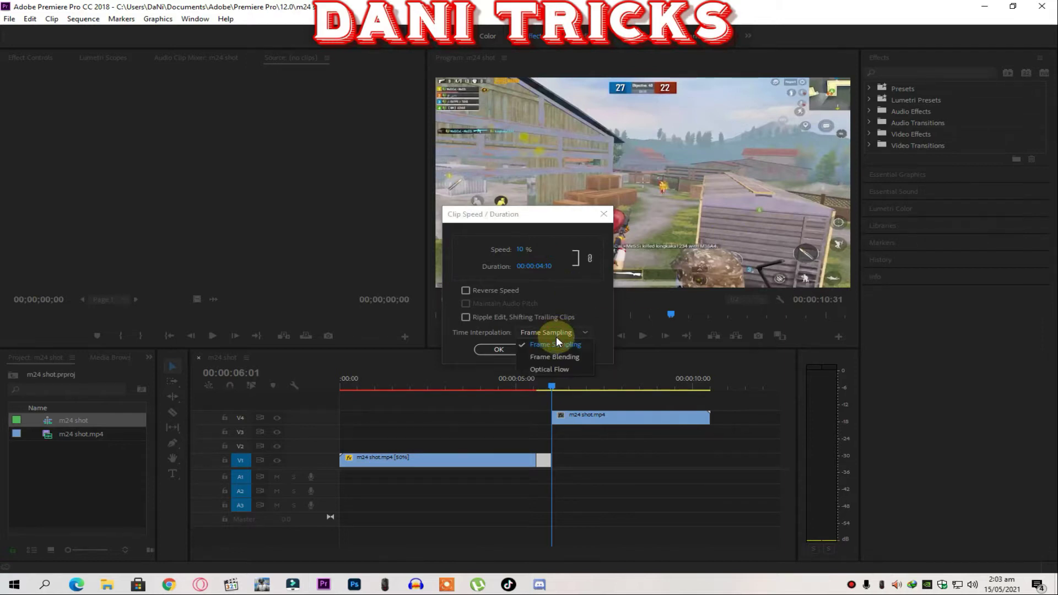
pyautogui.click(557, 369)
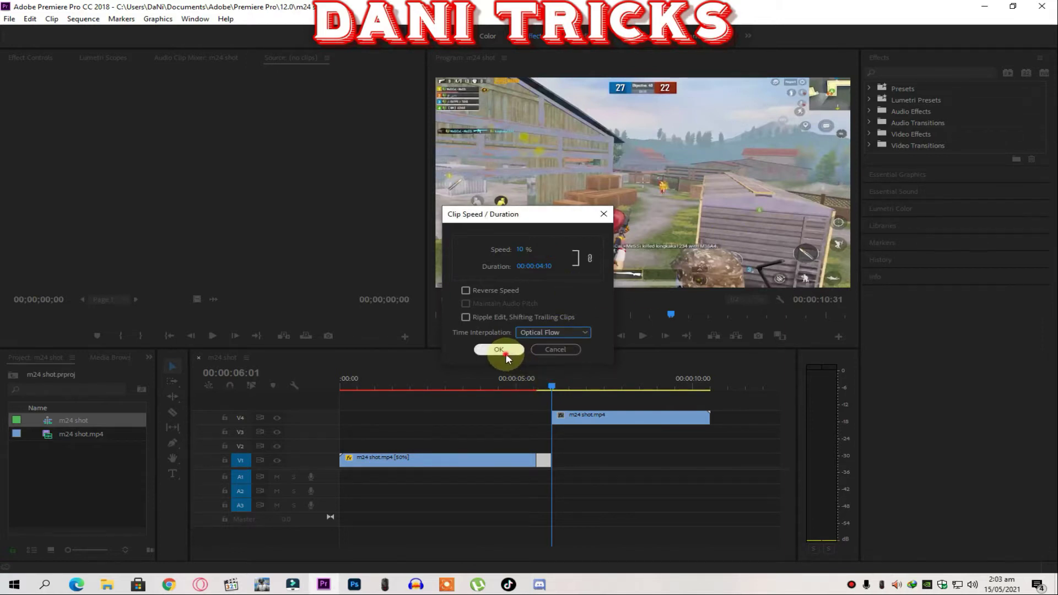
pyautogui.click(499, 351)
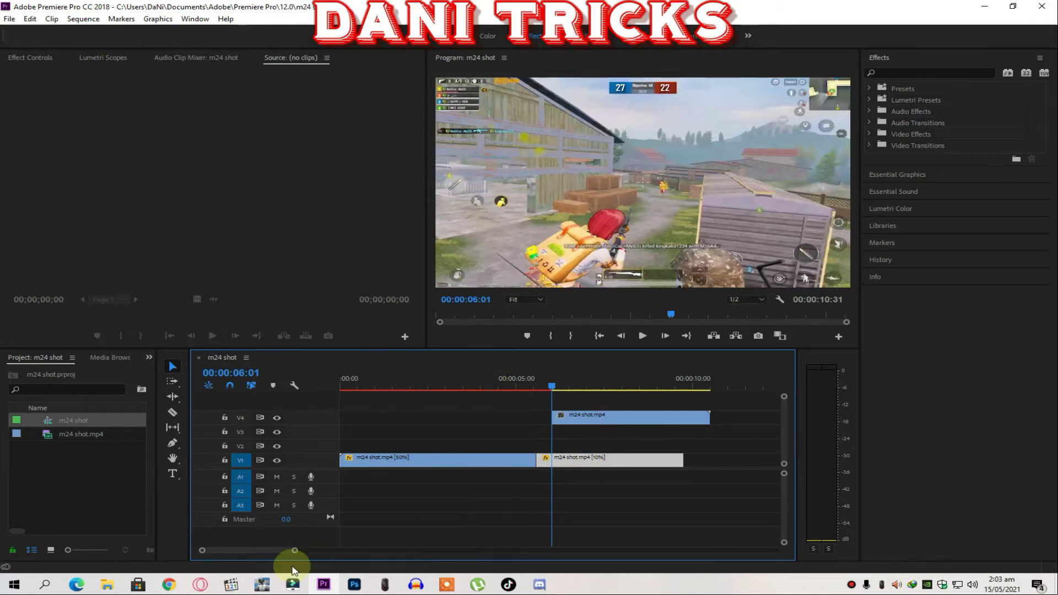
pyautogui.moveTo(277, 548); pyautogui.dragTo(279, 550)
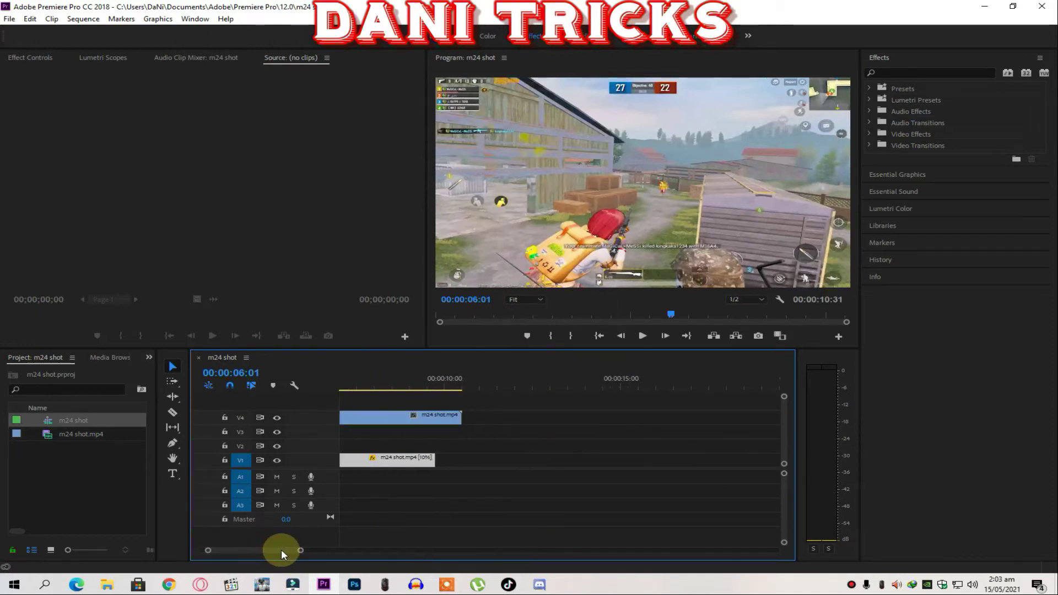
pyautogui.moveTo(465, 416)
pyautogui.mouseDown()
pyautogui.moveTo(605, 460)
pyautogui.moveTo(597, 465)
pyautogui.mouseUp()
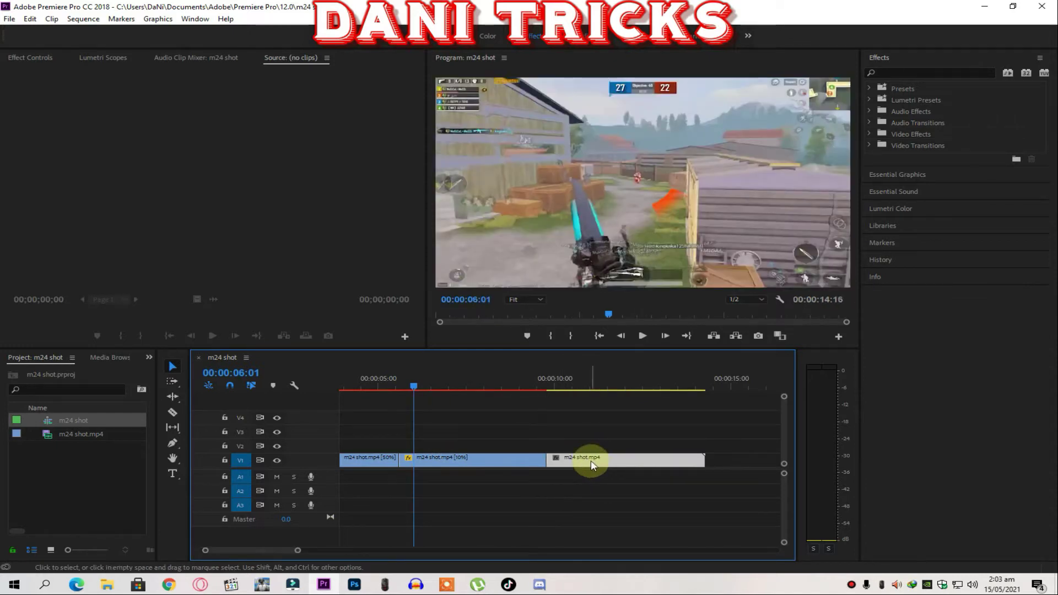
# Set the third V1 clip to 50% speed with Optical Flow, extending the sequence to 00:00:18:46.
pyautogui.rightClick(591, 461)
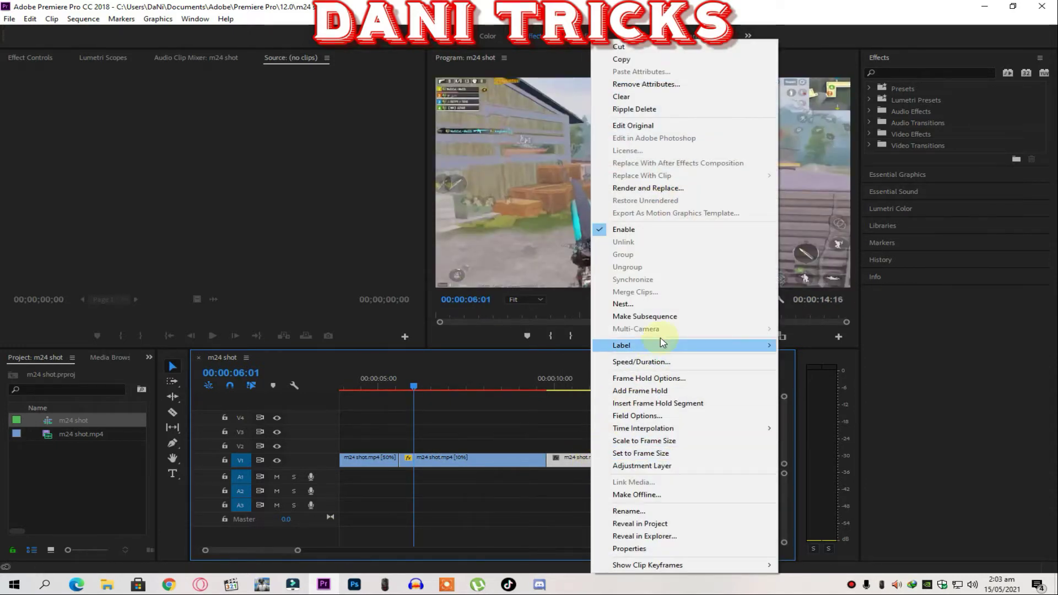
pyautogui.click(668, 365)
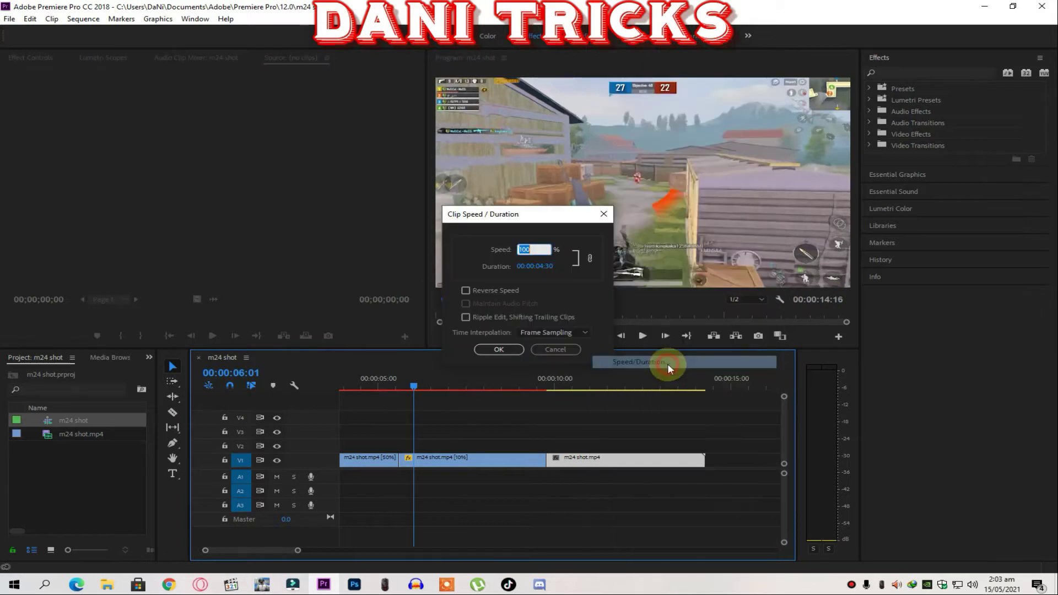
pyautogui.write('50')
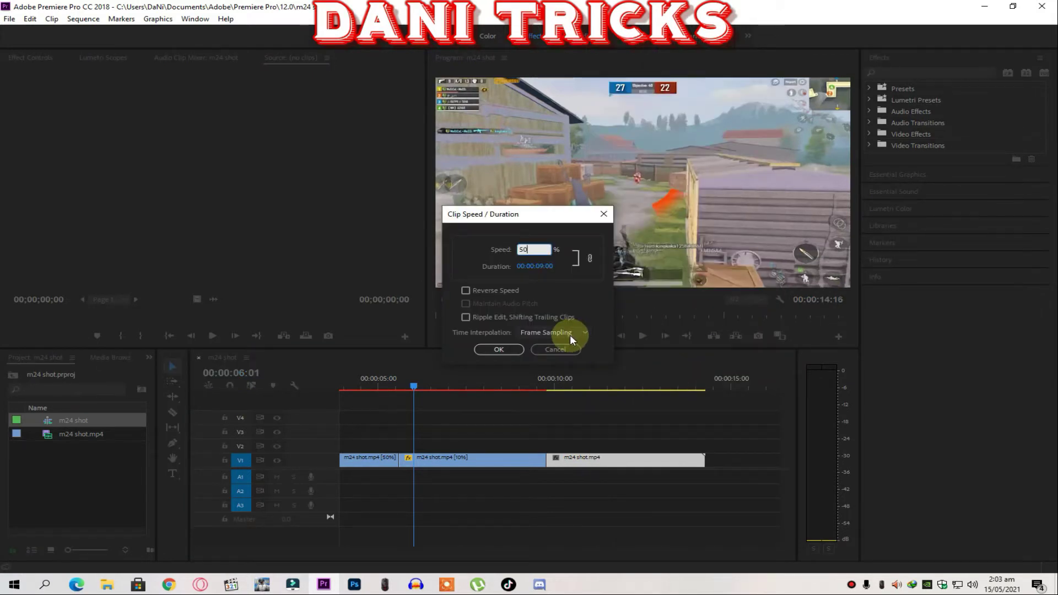
pyautogui.click(570, 335)
pyautogui.click(550, 371)
pyautogui.click(499, 350)
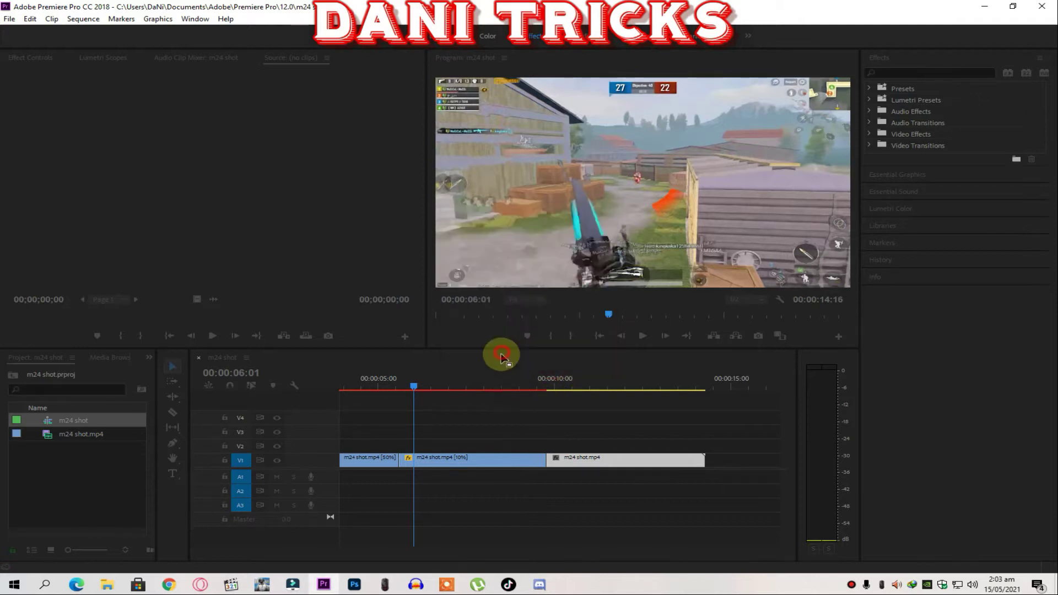
pyautogui.moveTo(260, 549); pyautogui.dragTo(242, 551)
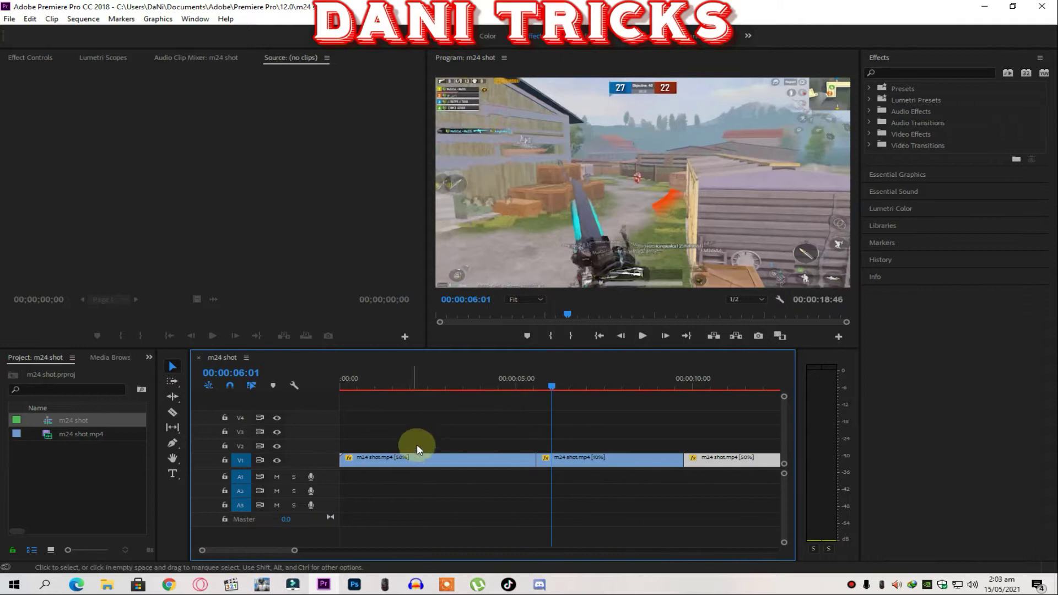
pyautogui.press('Home')
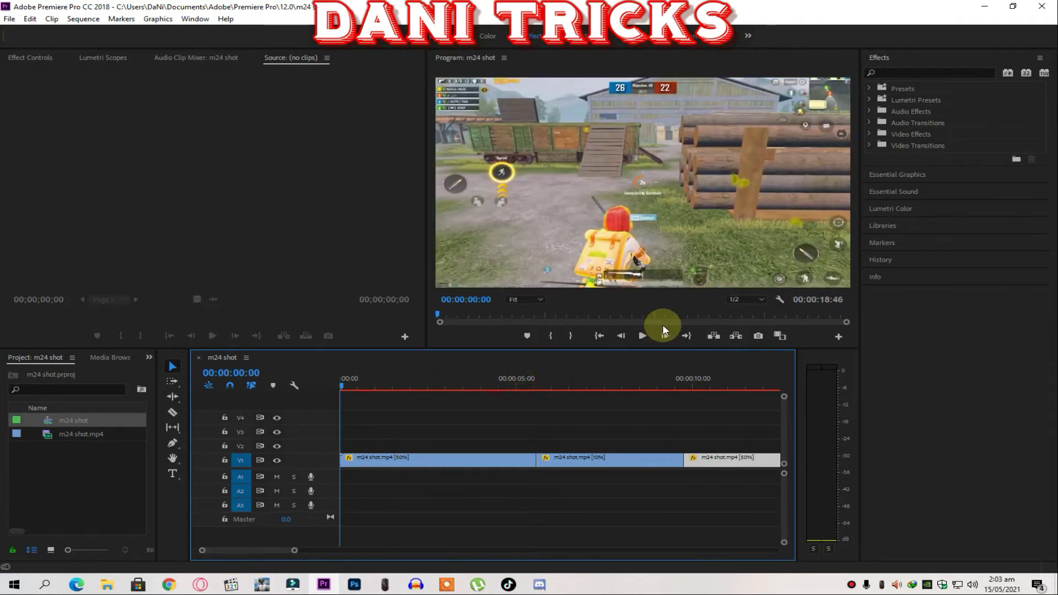
pyautogui.click(646, 337)
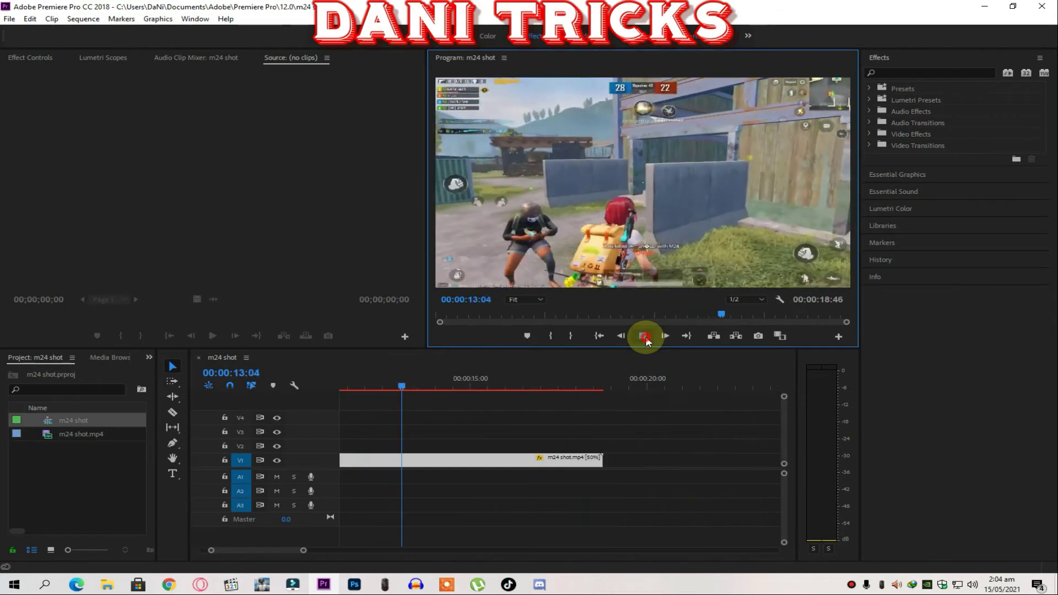
pyautogui.click(405, 386)
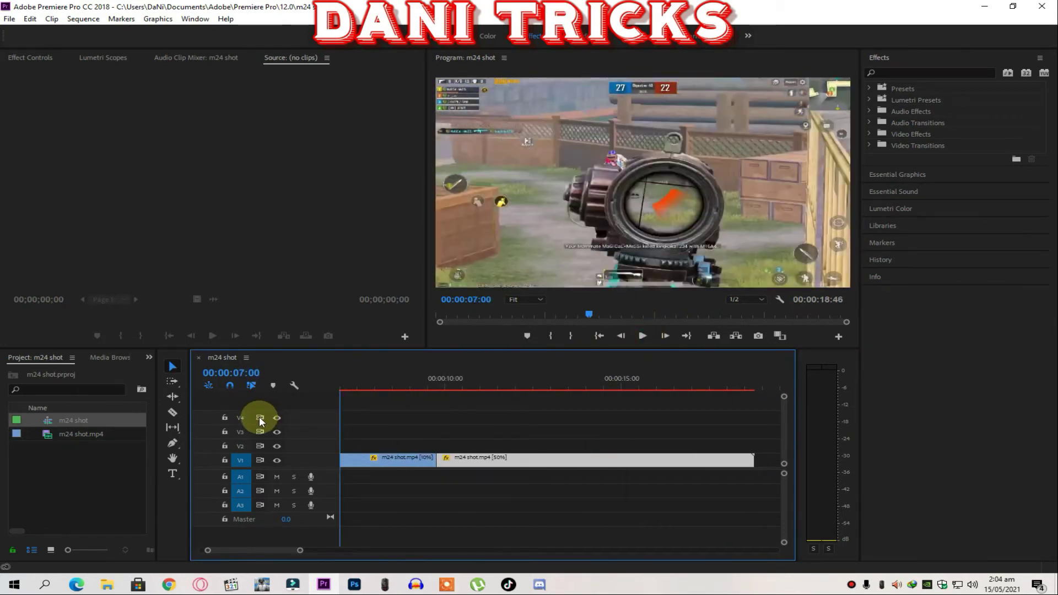
pyautogui.press('Home')
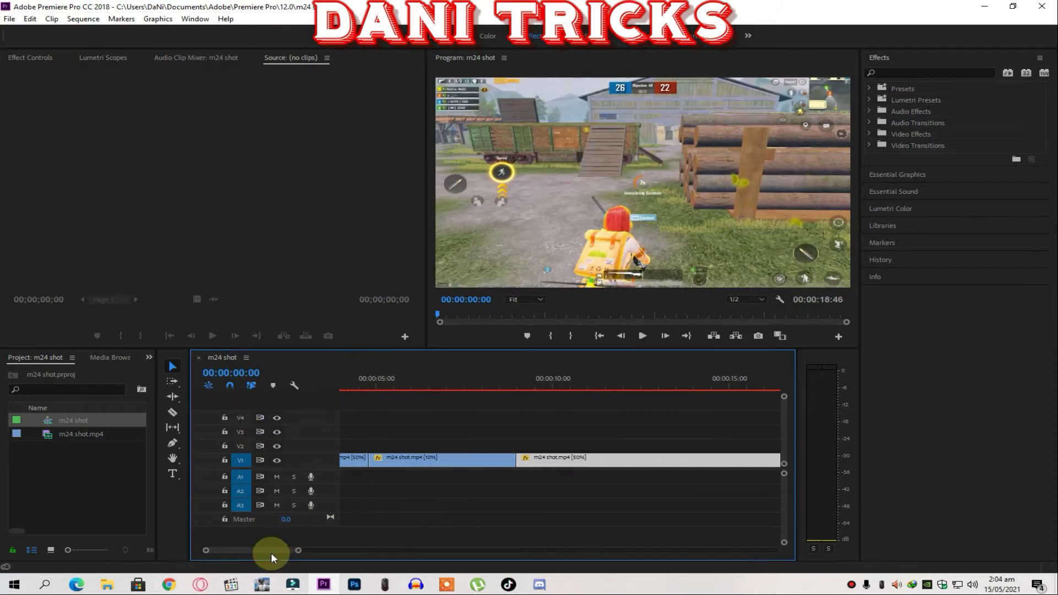
pyautogui.moveTo(269, 553); pyautogui.dragTo(263, 554)
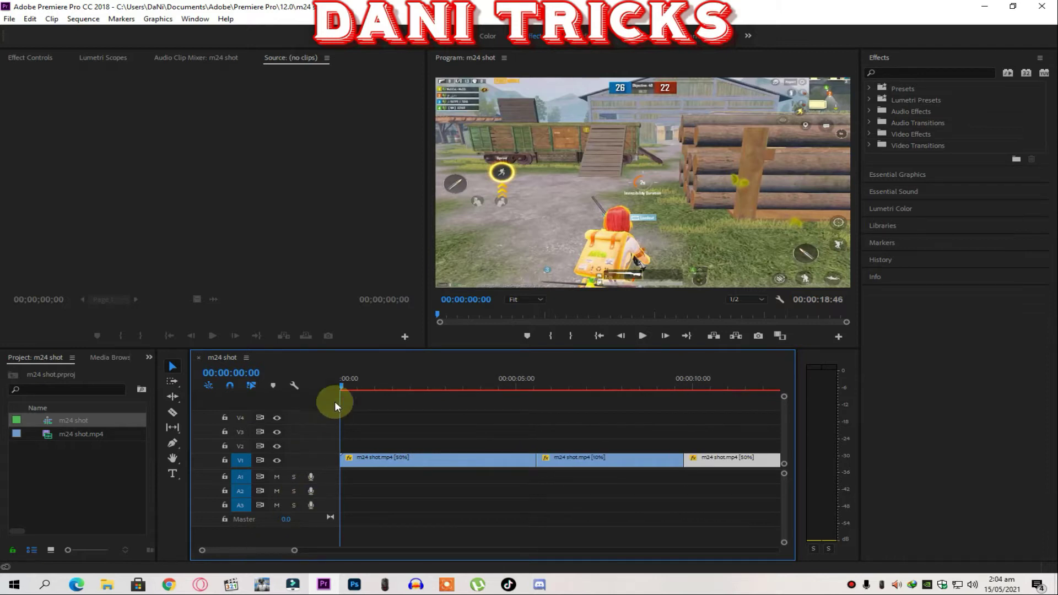
pyautogui.moveTo(343, 387); pyautogui.dragTo(687, 435)
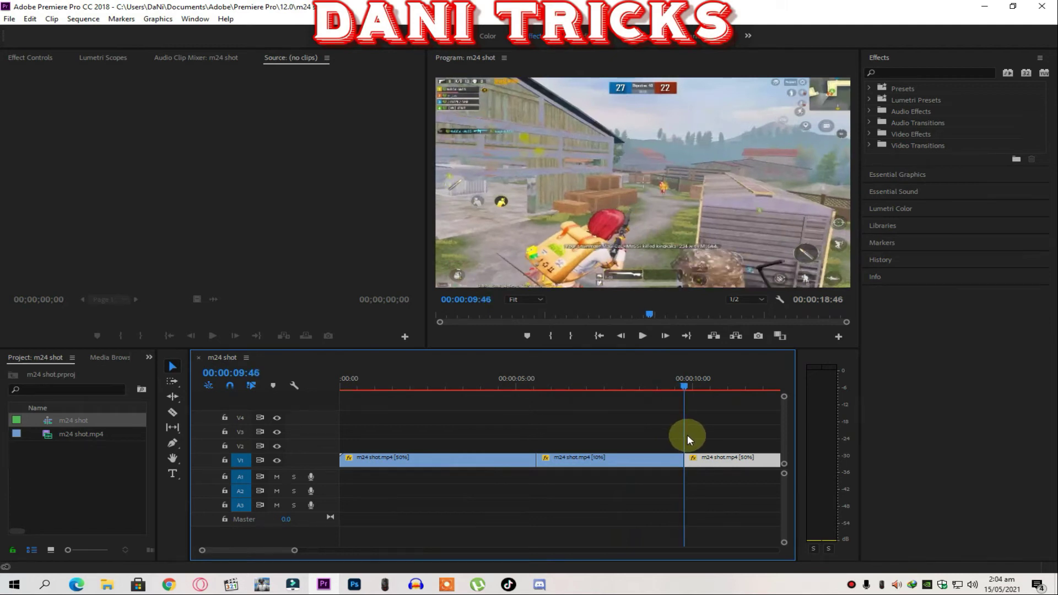
pyautogui.scroll(-3, 266, 548)
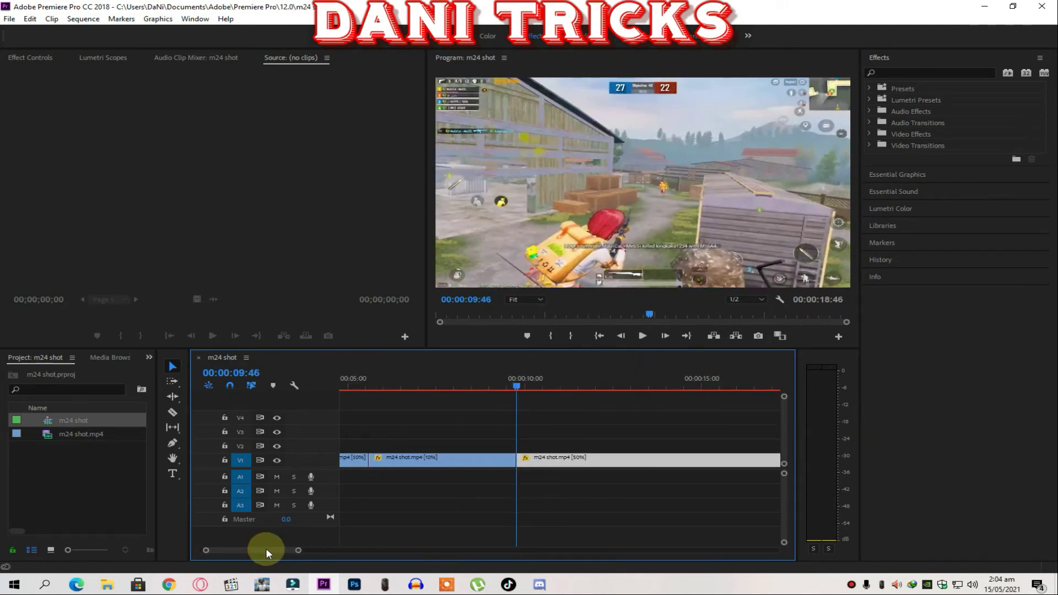
pyautogui.scroll(-3, 266, 548)
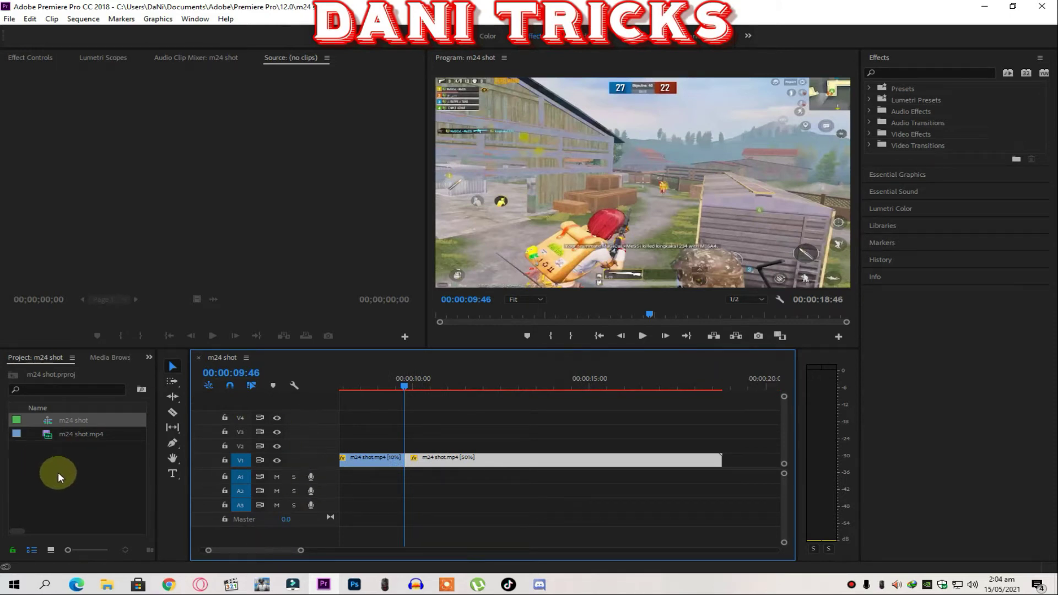
# Import Rain Green Screen.mp4 from Downloads and place it on V2 at 00:00:09:46.
pyautogui.rightClick(71, 511)
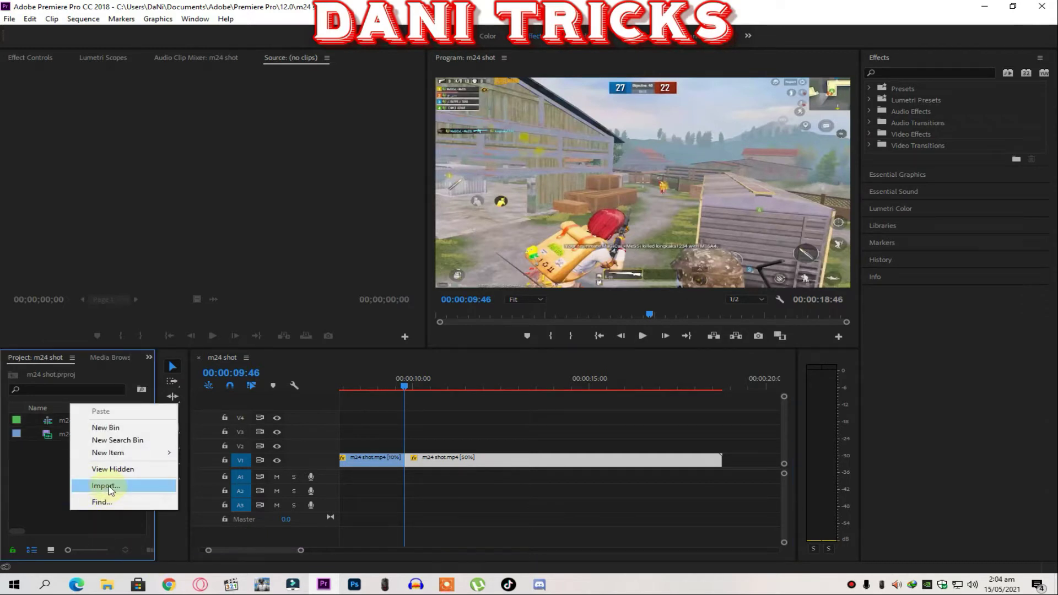
pyautogui.click(109, 488)
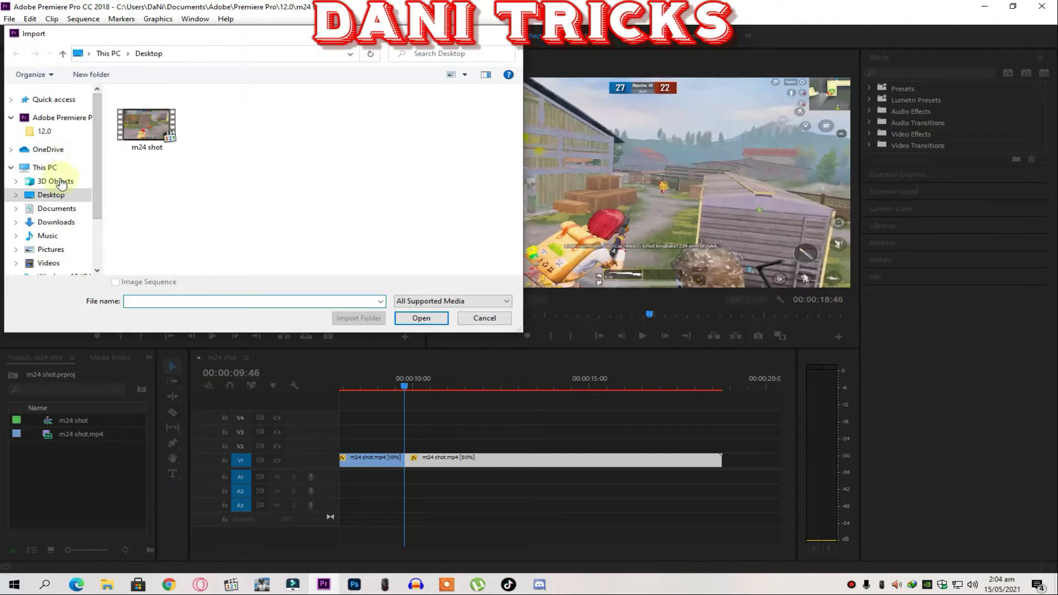
pyautogui.click(57, 223)
pyautogui.scroll(-3, 210, 205)
pyautogui.doubleClick(207, 204)
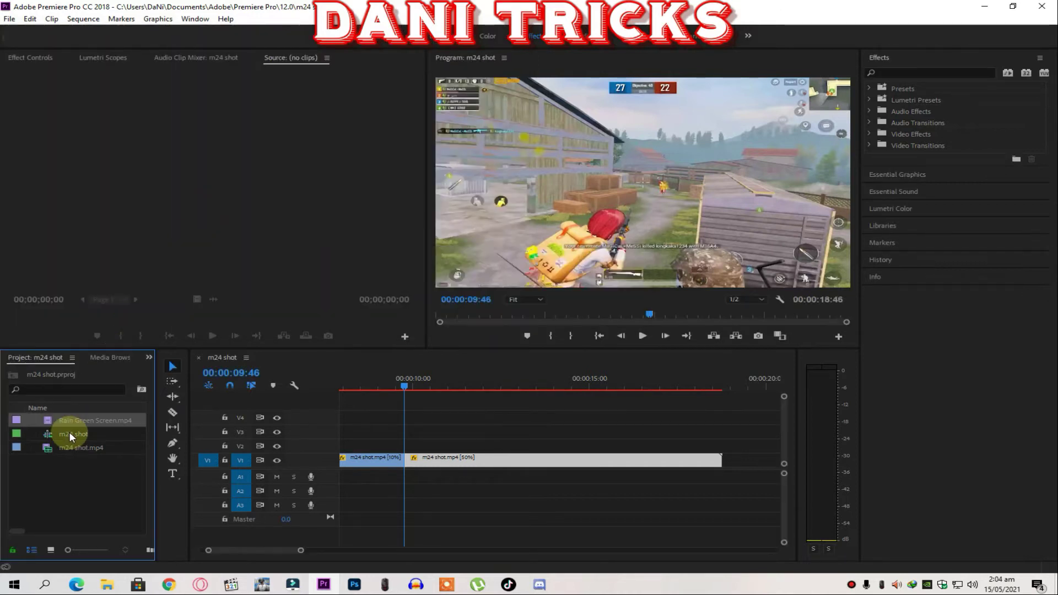
pyautogui.moveTo(67, 420)
pyautogui.mouseDown()
pyautogui.moveTo(460, 469)
pyautogui.moveTo(435, 444)
pyautogui.mouseUp()
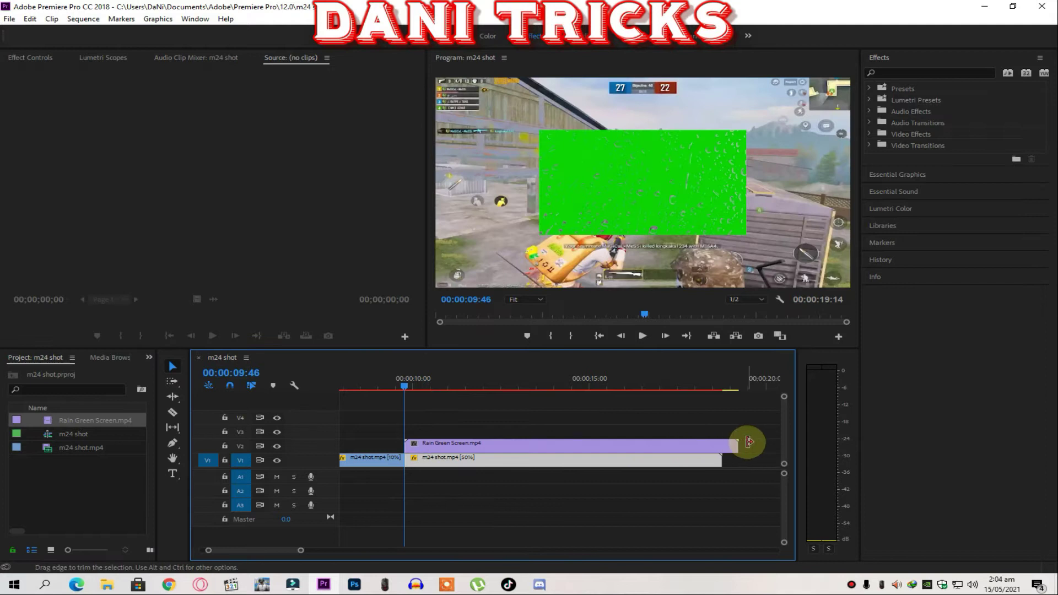
# Trim 18 frames off the rain clip's end and scale it up to fill the whole frame.
pyautogui.moveTo(737, 443); pyautogui.dragTo(722, 448)
pyautogui.click(666, 207)
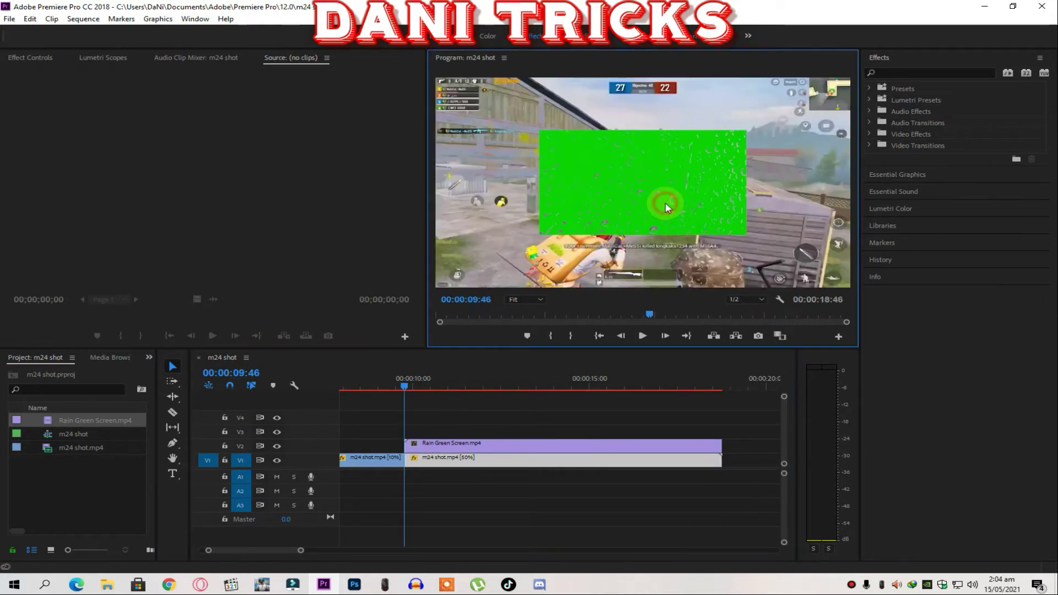
pyautogui.click(666, 207)
pyautogui.moveTo(745, 234); pyautogui.dragTo(817, 287)
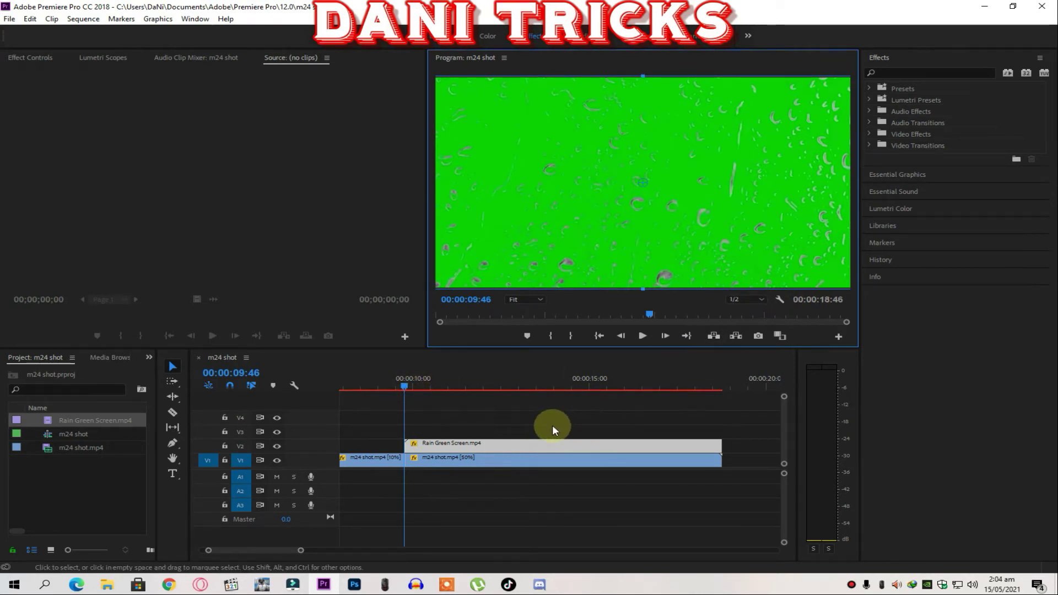
pyautogui.click(485, 436)
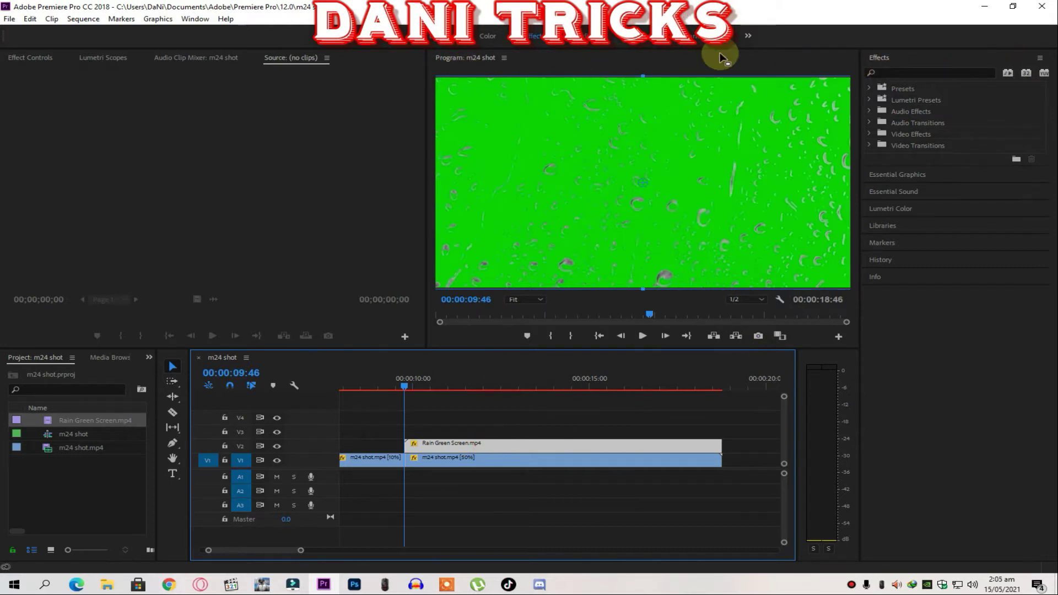
pyautogui.click(444, 36)
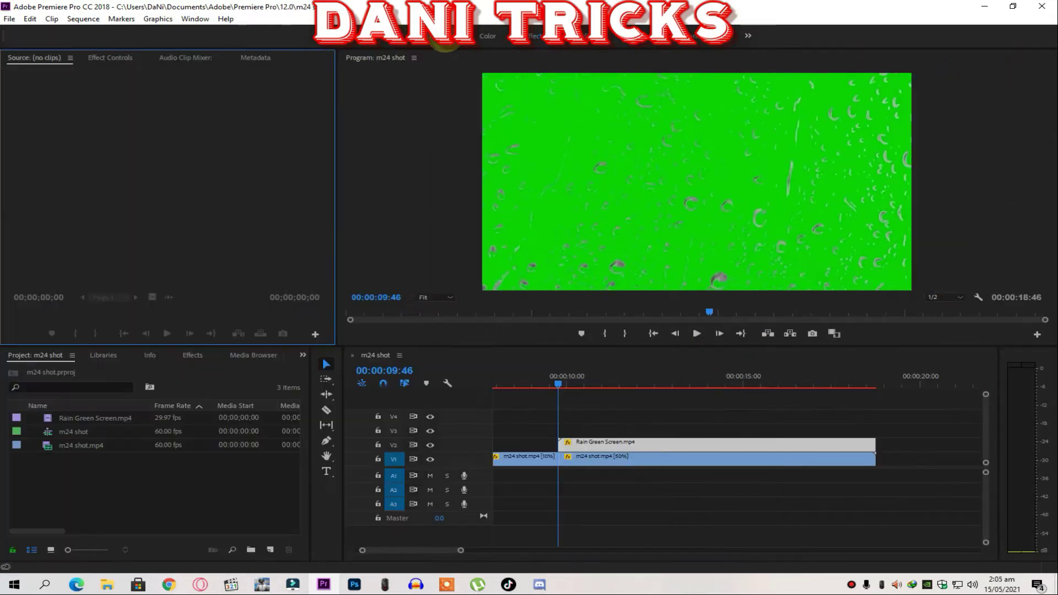
# Search the effects for 'ultra' and drop Ultra Key onto the Rain Green Screen clip on V2.
pyautogui.click(535, 36)
pyautogui.click(916, 72)
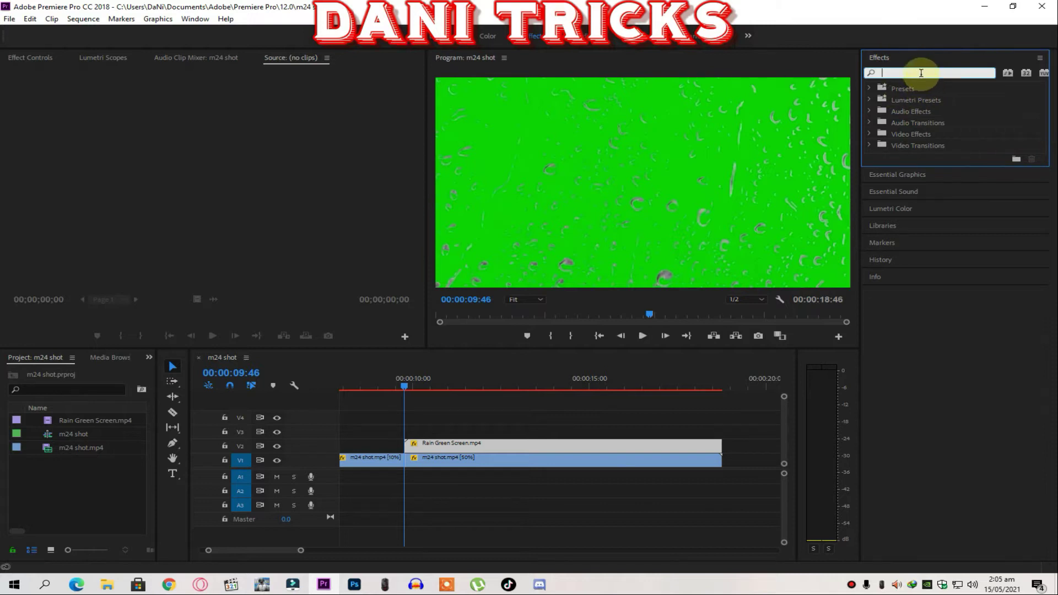
pyautogui.click(921, 72)
pyautogui.write('ultr')
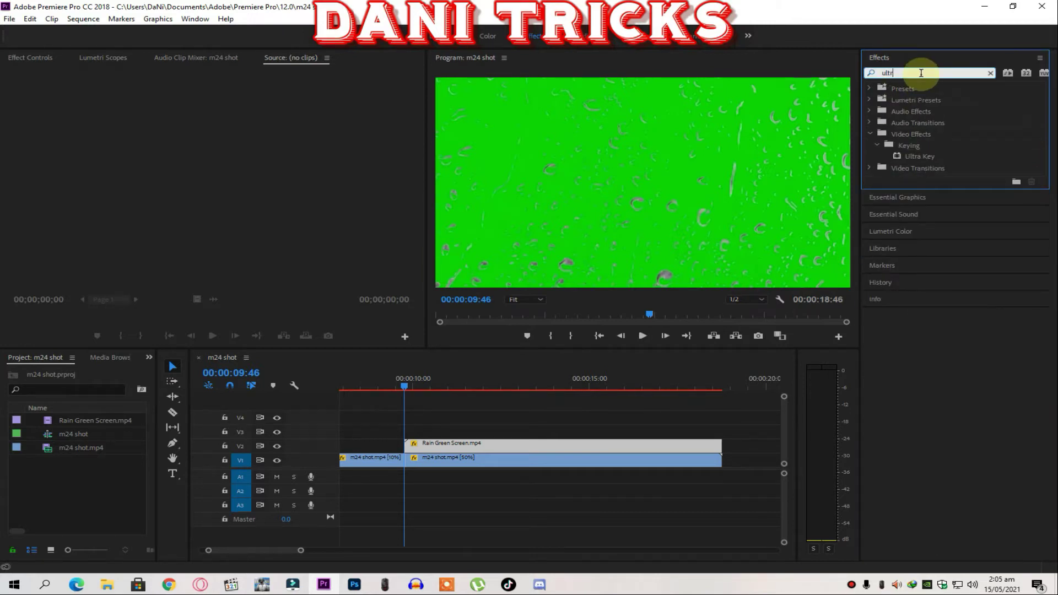
pyautogui.write('a key')
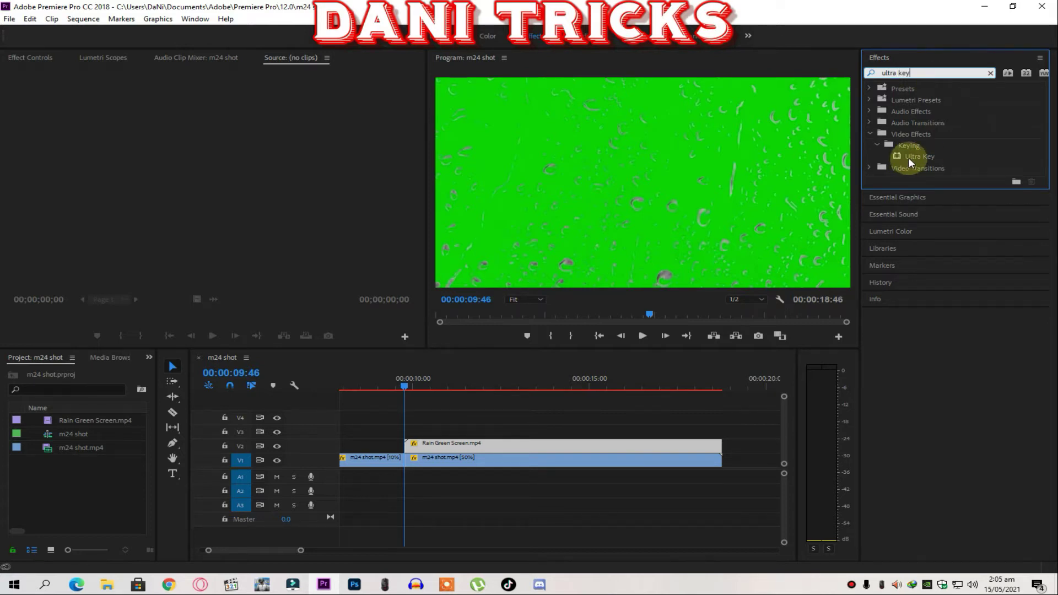
pyautogui.click(915, 143)
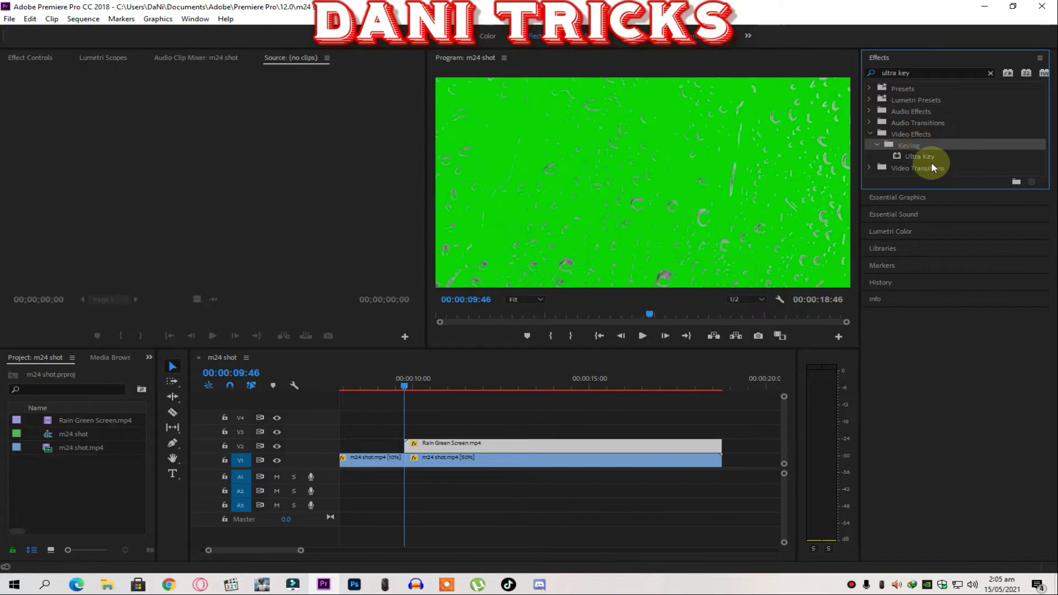
pyautogui.click(928, 159)
pyautogui.moveTo(917, 162); pyautogui.dragTo(823, 204)
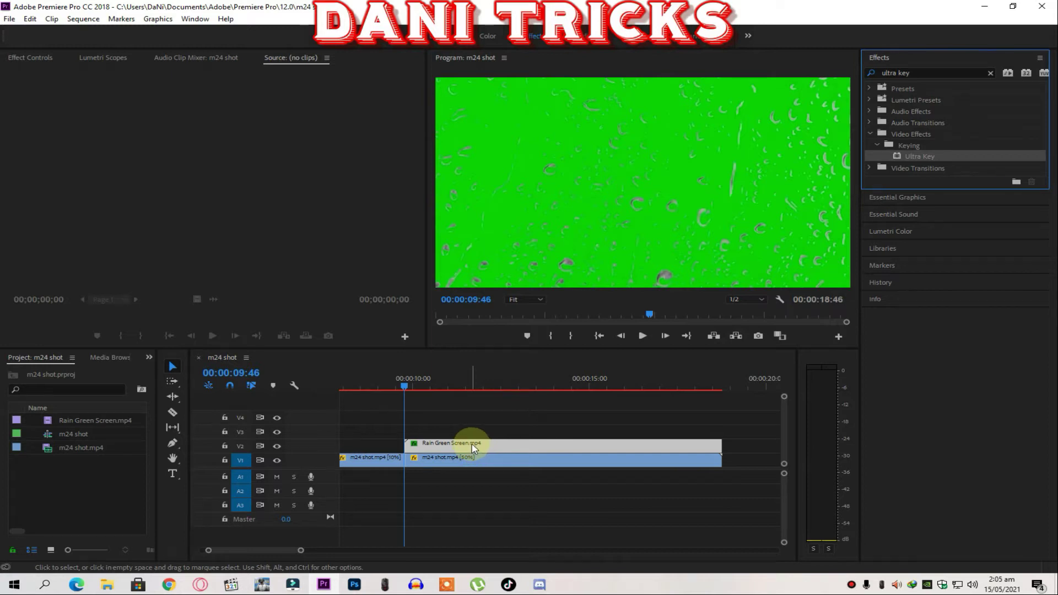
pyautogui.moveTo(908, 157); pyautogui.dragTo(483, 450)
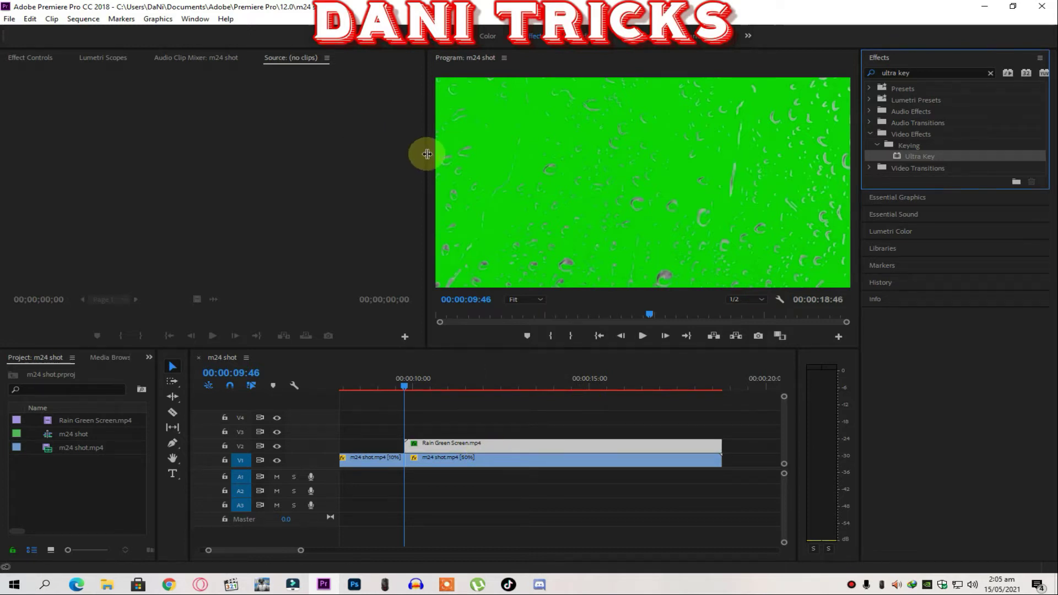
# Set Ultra Key's Key Color by sampling the green backdrop in the Program monitor.
pyautogui.click(47, 58)
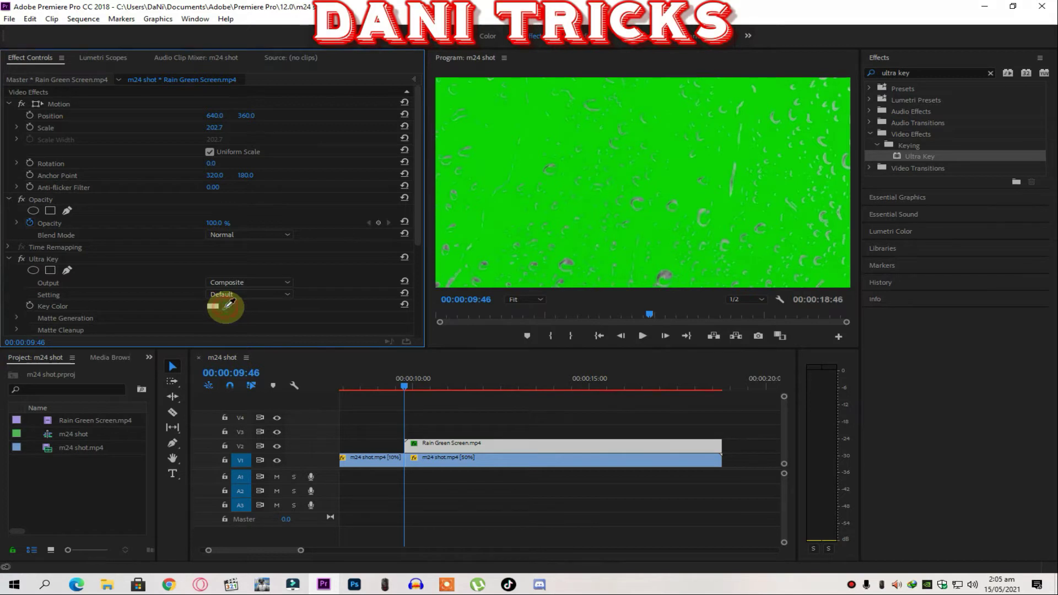
pyautogui.click(229, 304)
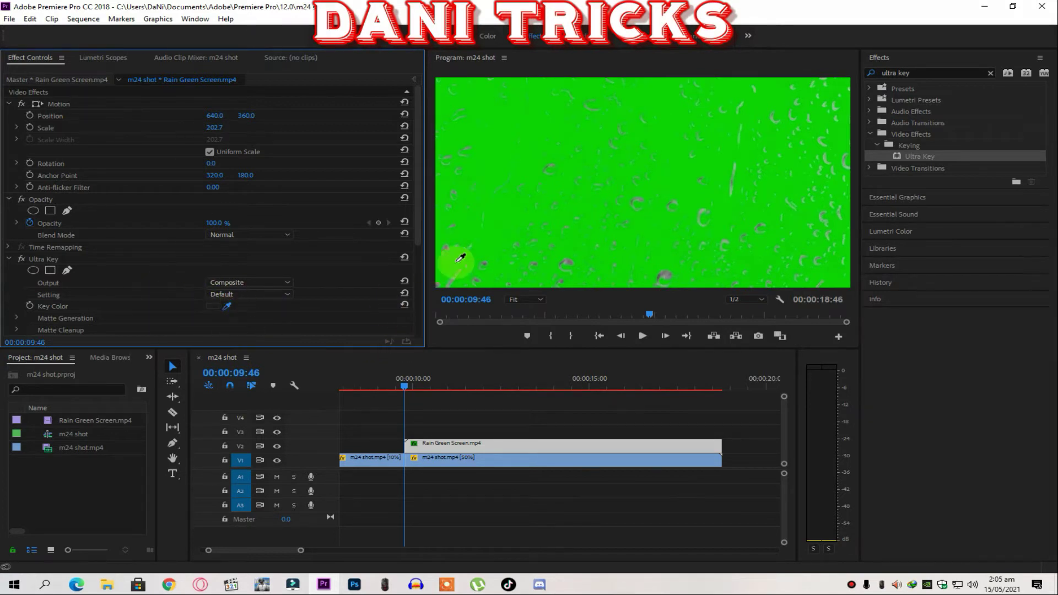
pyautogui.click(508, 182)
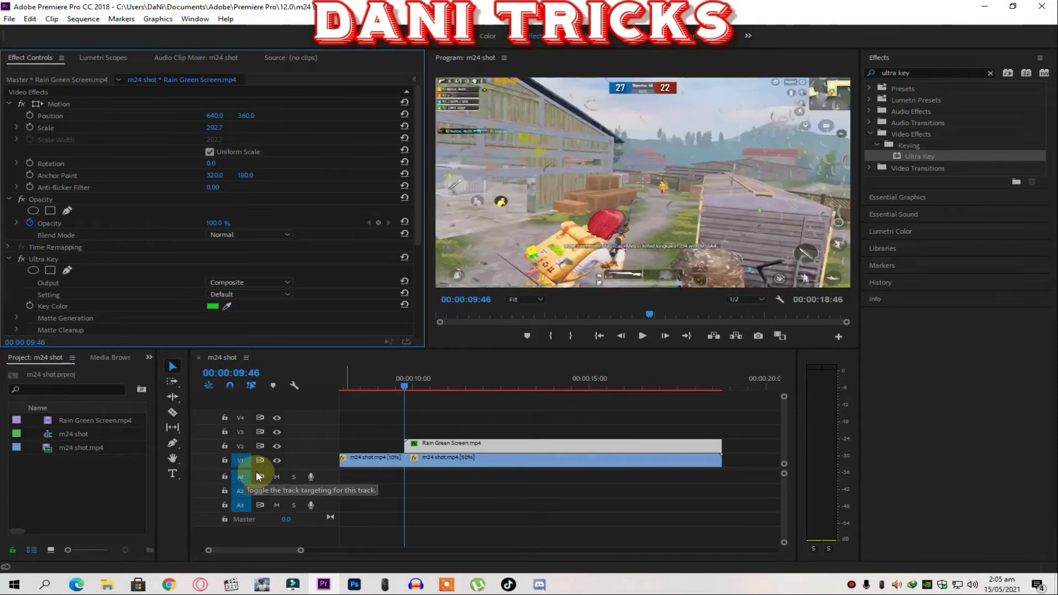
pyautogui.moveTo(400, 387); pyautogui.dragTo(350, 387)
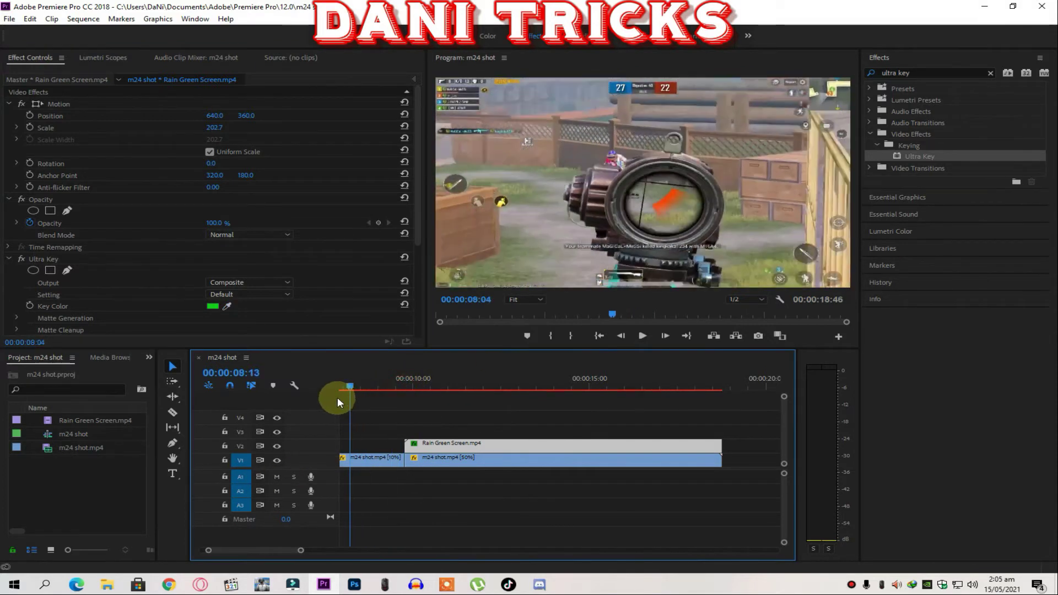
# Rewind to the sequence start and zoom the timeline out to show the whole edit.
pyautogui.press('j')
pyautogui.press('j')
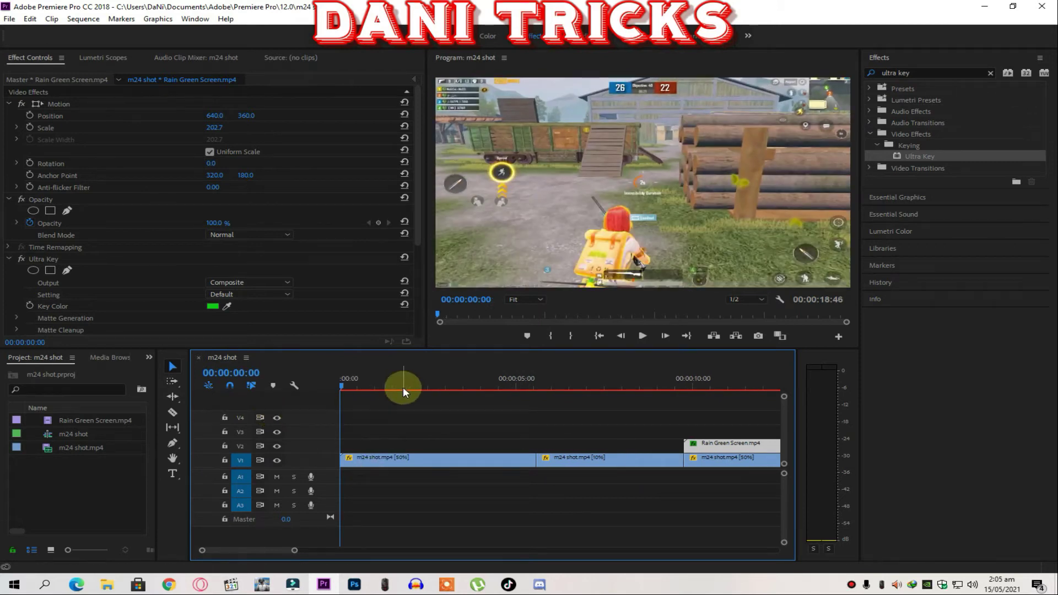
pyautogui.scroll(-1, 280, 553)
pyautogui.scroll(-2, 286, 553)
pyautogui.scroll(3, 282, 554)
pyautogui.moveTo(297, 550); pyautogui.dragTo(342, 550)
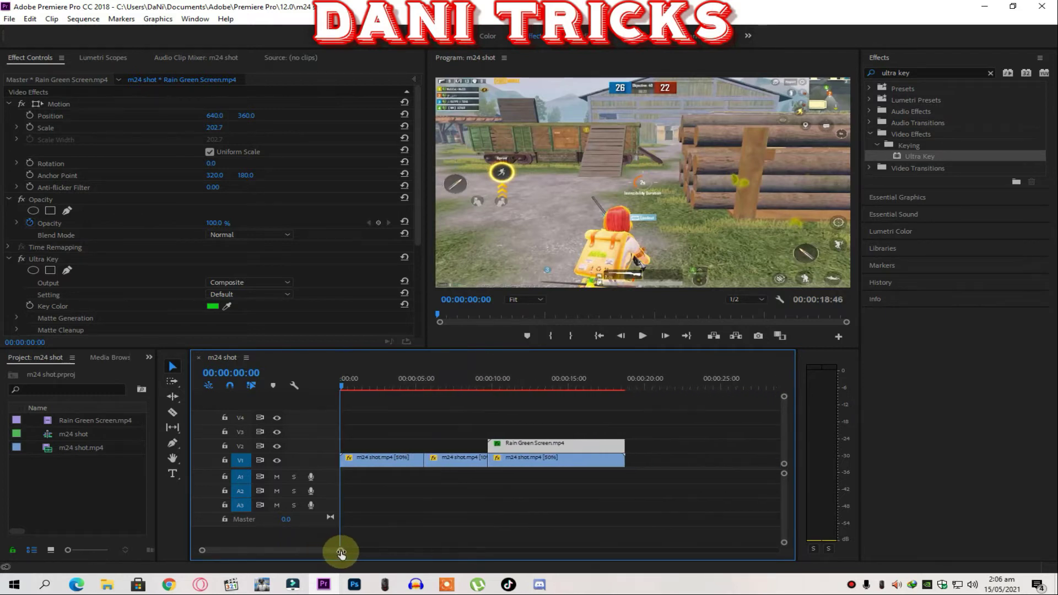
pyautogui.click(89, 21)
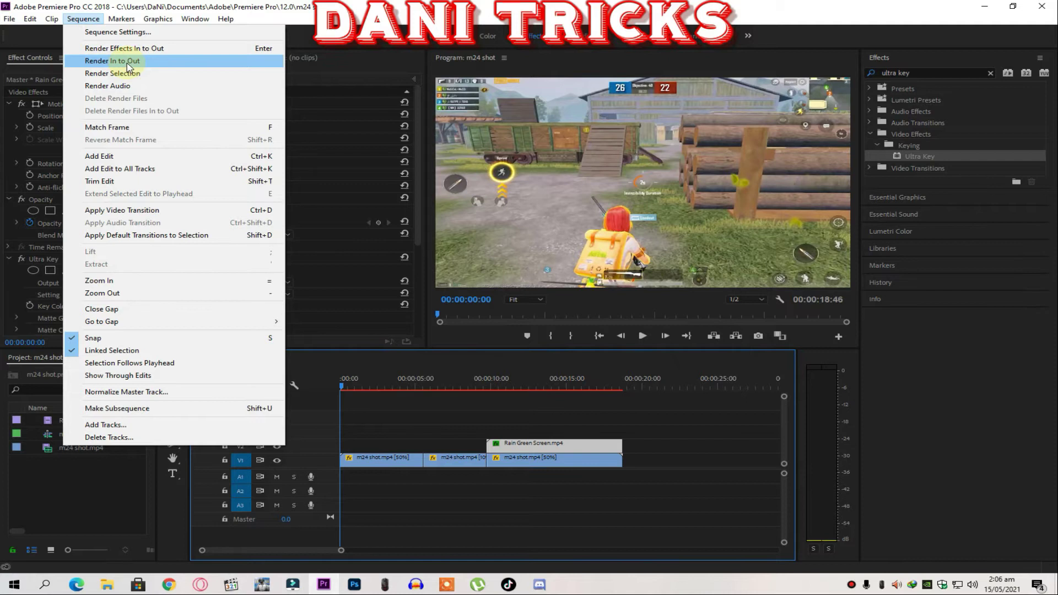
# Render In to Out for the whole sequence, then stop the preview playback.
pyautogui.click(129, 62)
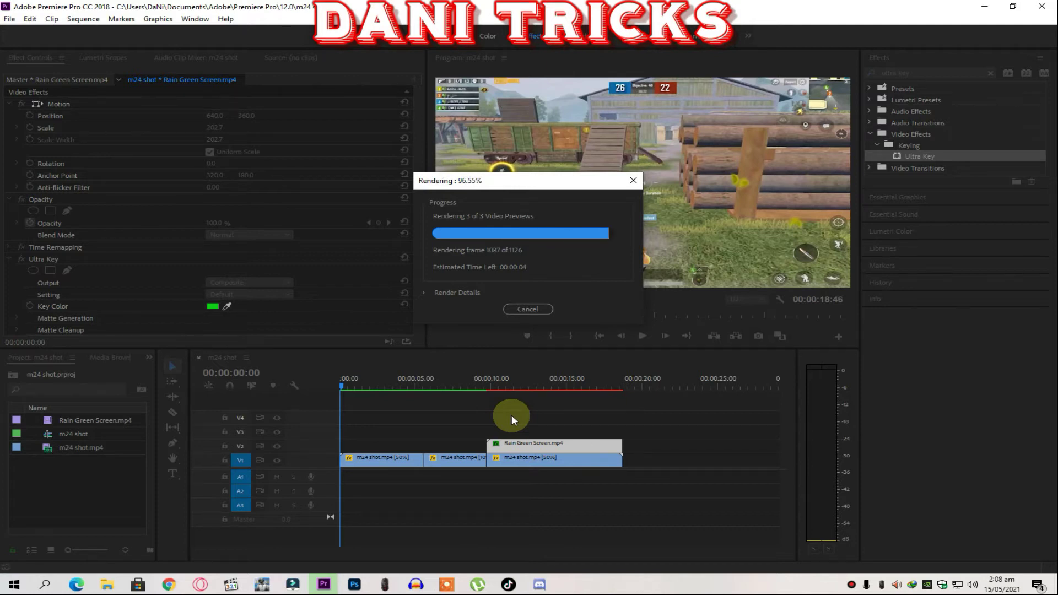
pyautogui.click(643, 335)
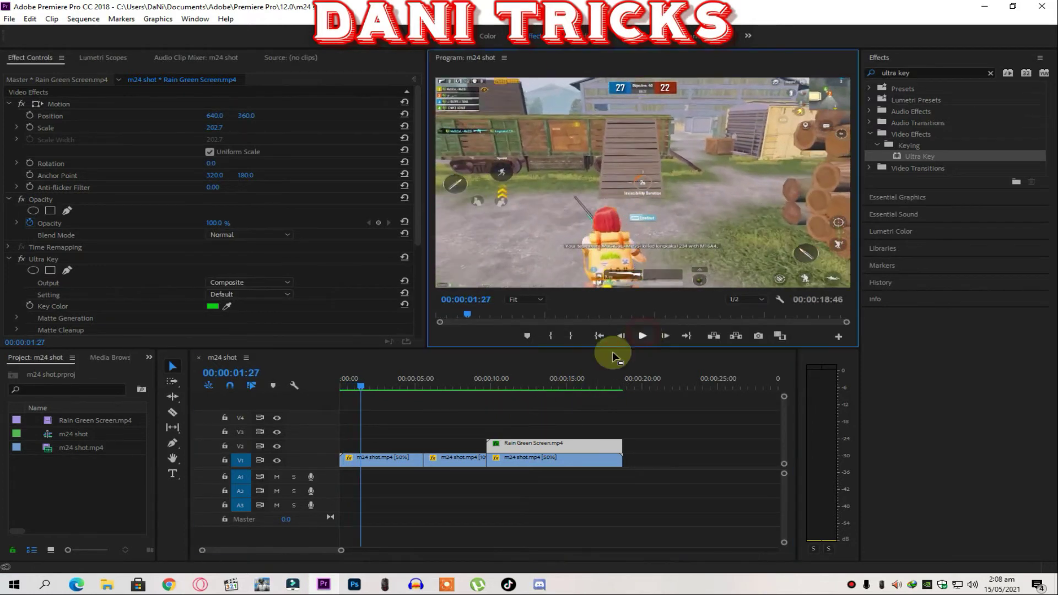
# Import the Baarish Ki Jaaye song from Downloads > Music and lay it on audio track A2.
pyautogui.moveTo(365, 384); pyautogui.dragTo(344, 386)
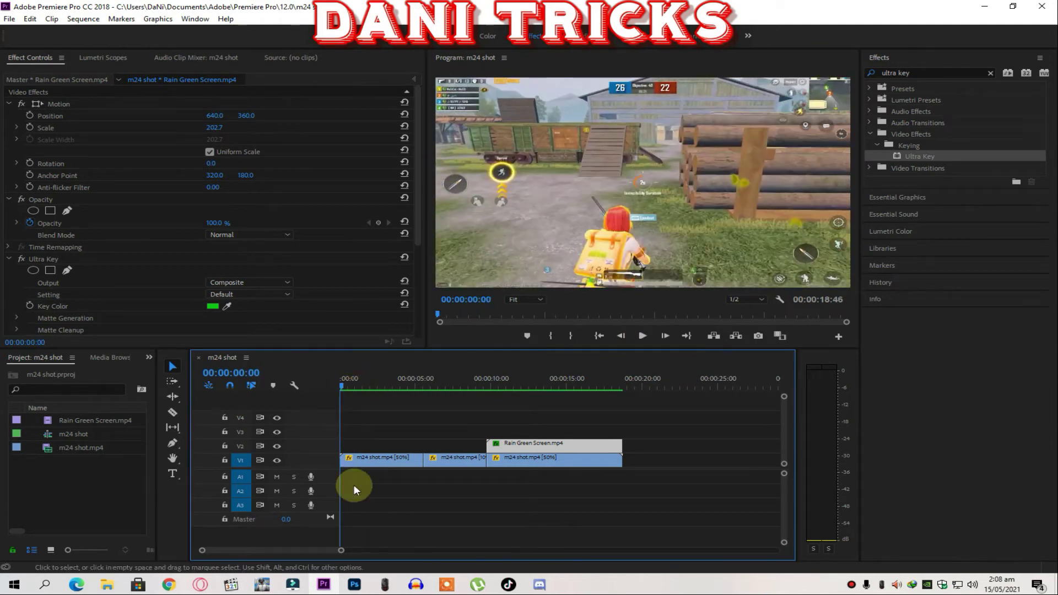
pyautogui.rightClick(56, 493)
pyautogui.click(85, 468)
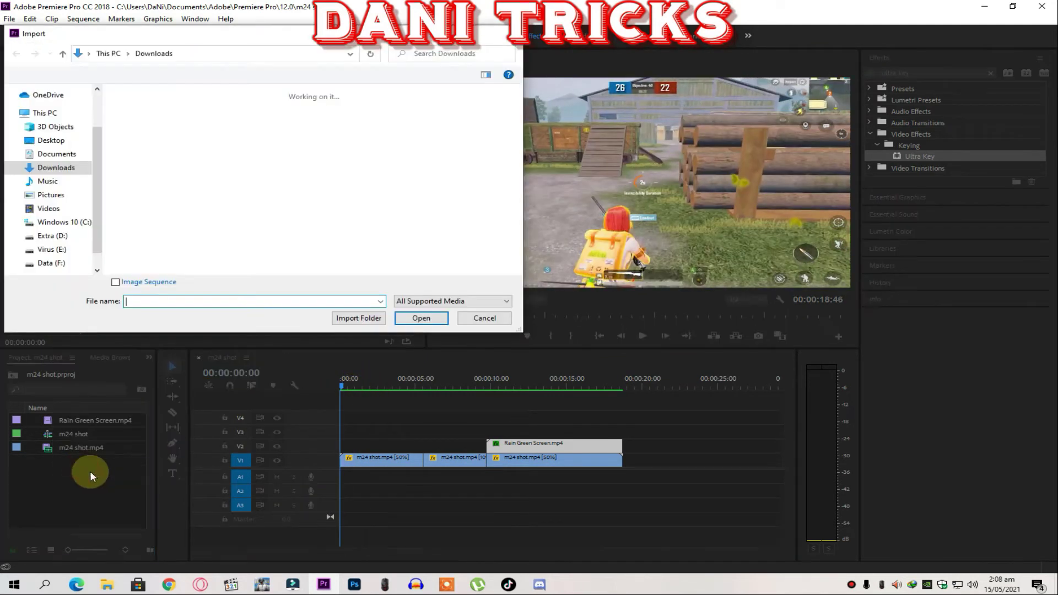
pyautogui.click(67, 155)
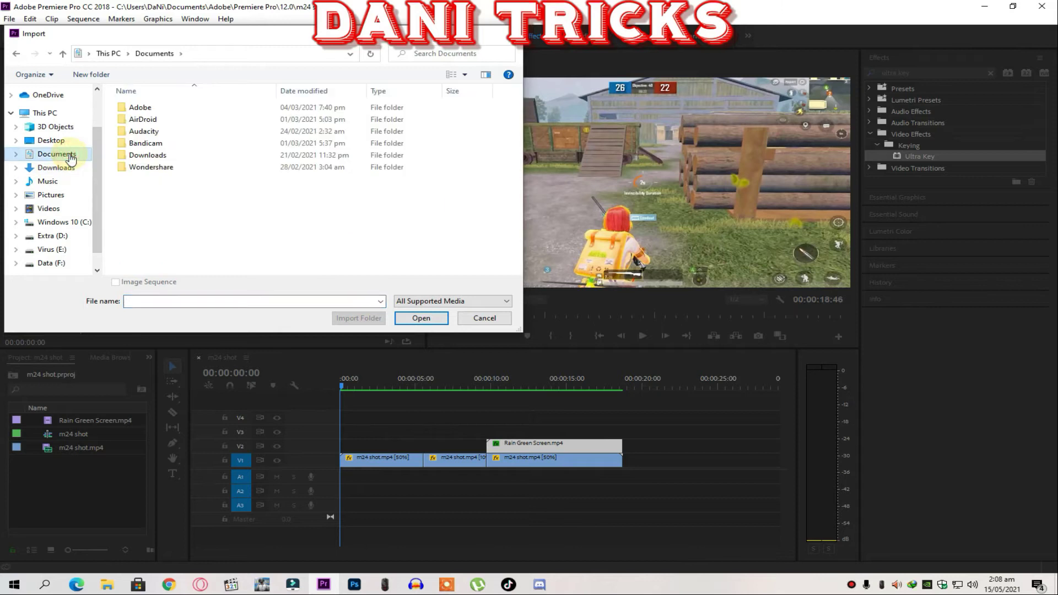
pyautogui.click(60, 166)
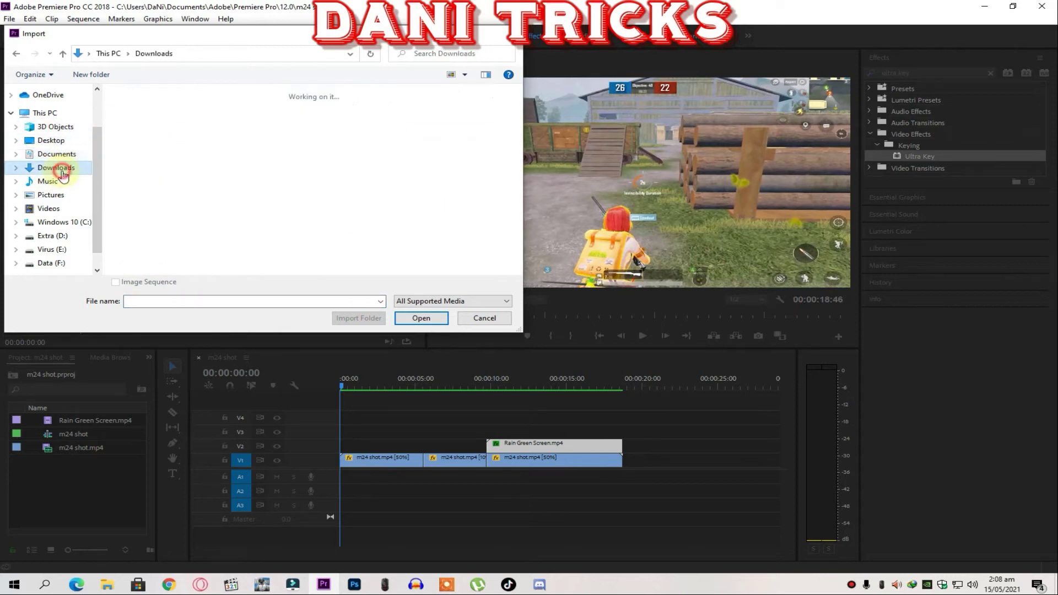
pyautogui.doubleClick(241, 188)
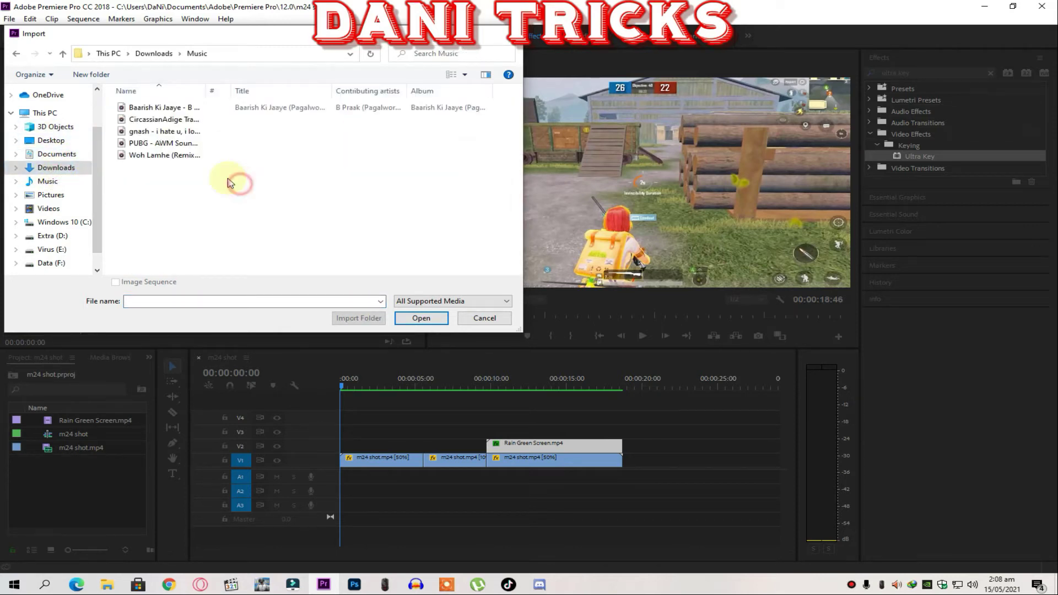
pyautogui.doubleClick(170, 108)
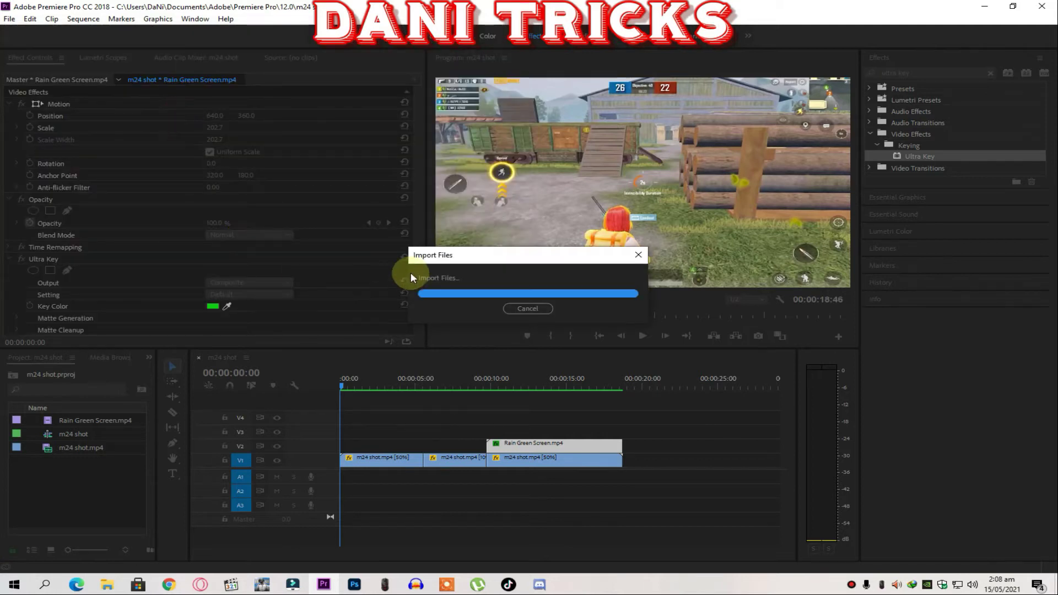
pyautogui.moveTo(65, 435); pyautogui.dragTo(350, 491)
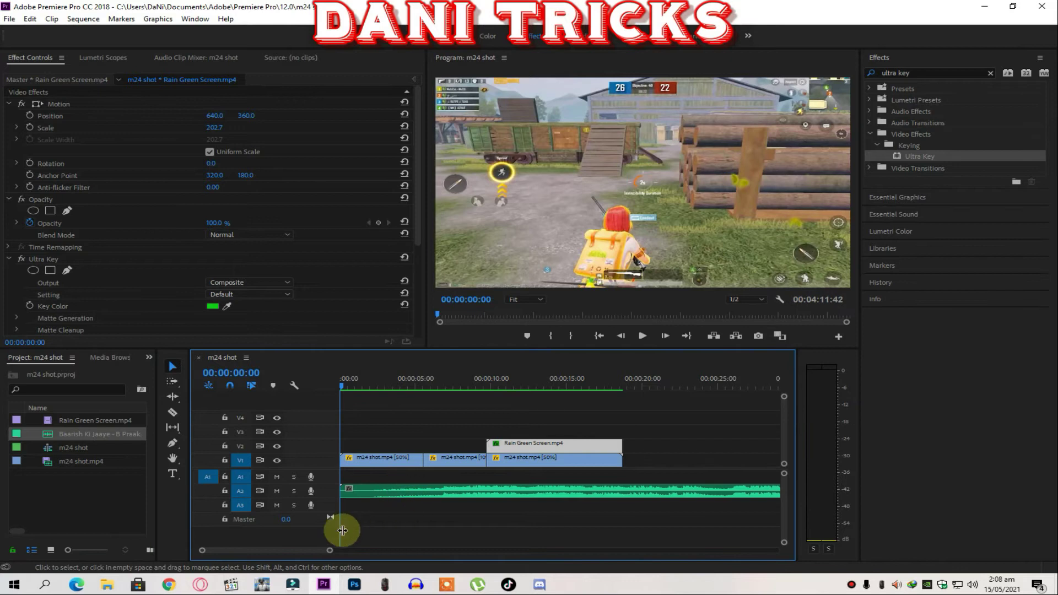
# Audition the song to find a start point around 00:01:00:17.
pyautogui.moveTo(330, 550); pyautogui.dragTo(462, 559)
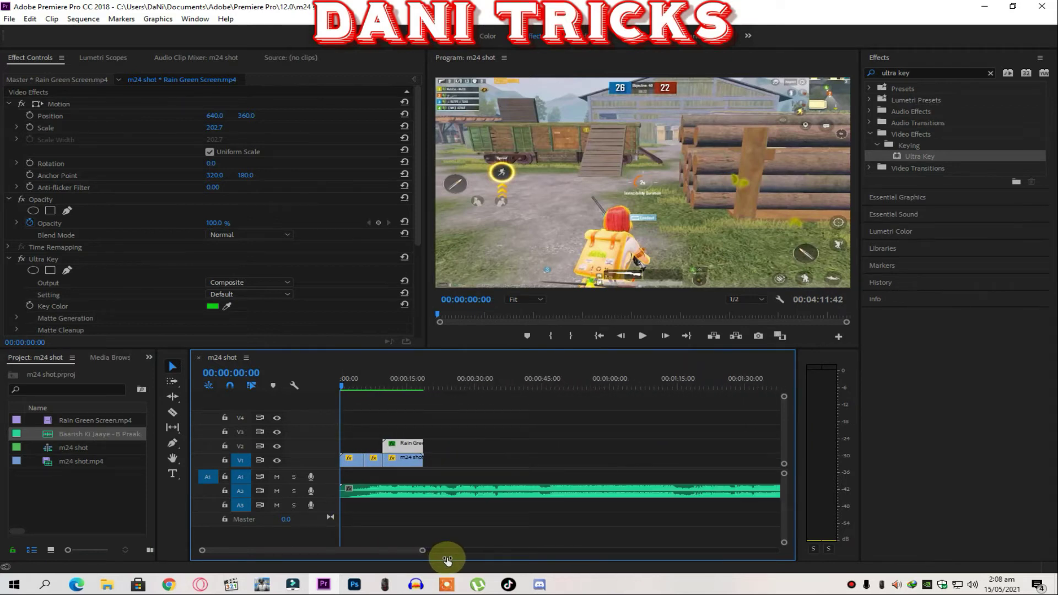
pyautogui.moveTo(339, 386); pyautogui.dragTo(580, 391)
pyautogui.click(642, 336)
pyautogui.click(643, 335)
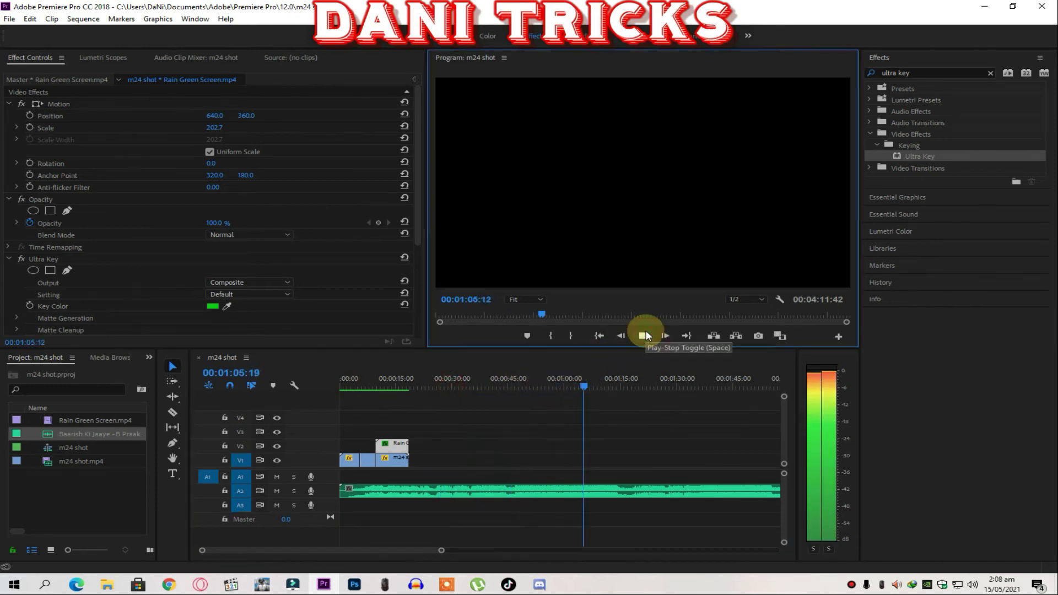
pyautogui.click(643, 335)
pyautogui.moveTo(580, 392); pyautogui.dragTo(542, 388)
pyautogui.click(642, 336)
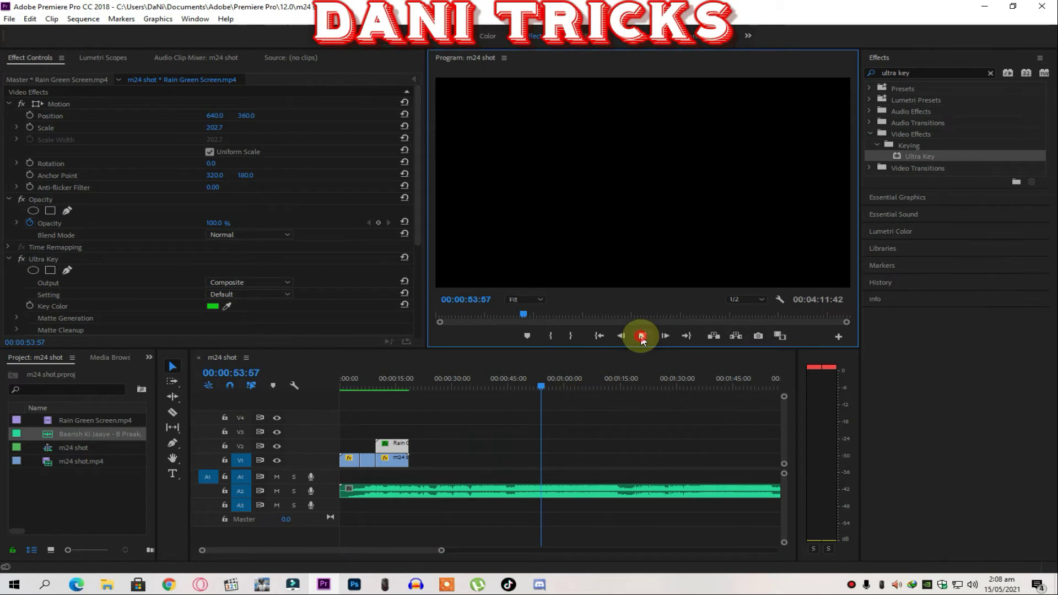
pyautogui.click(642, 336)
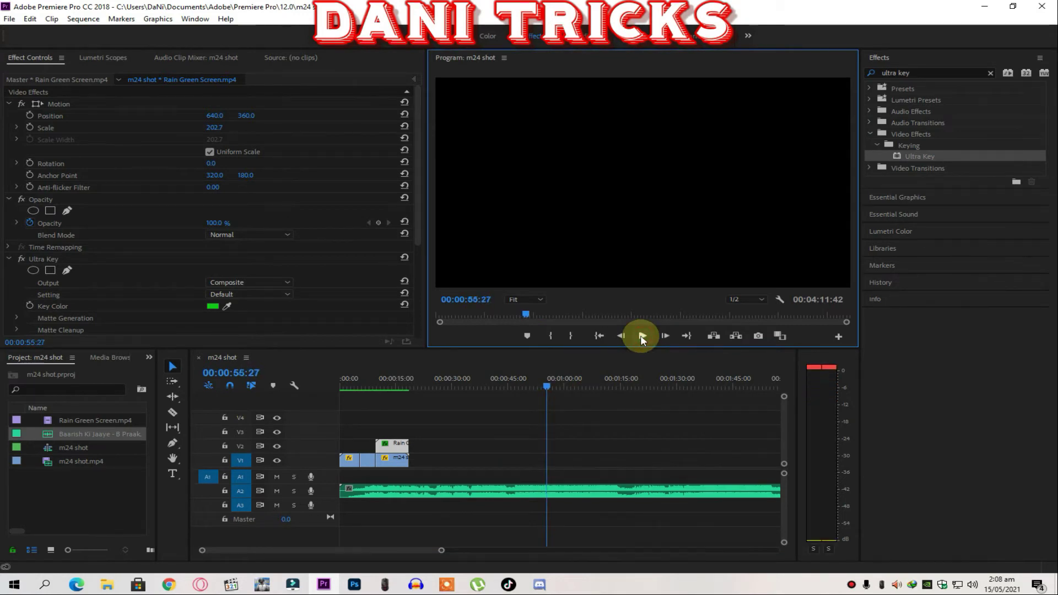
pyautogui.click(642, 336)
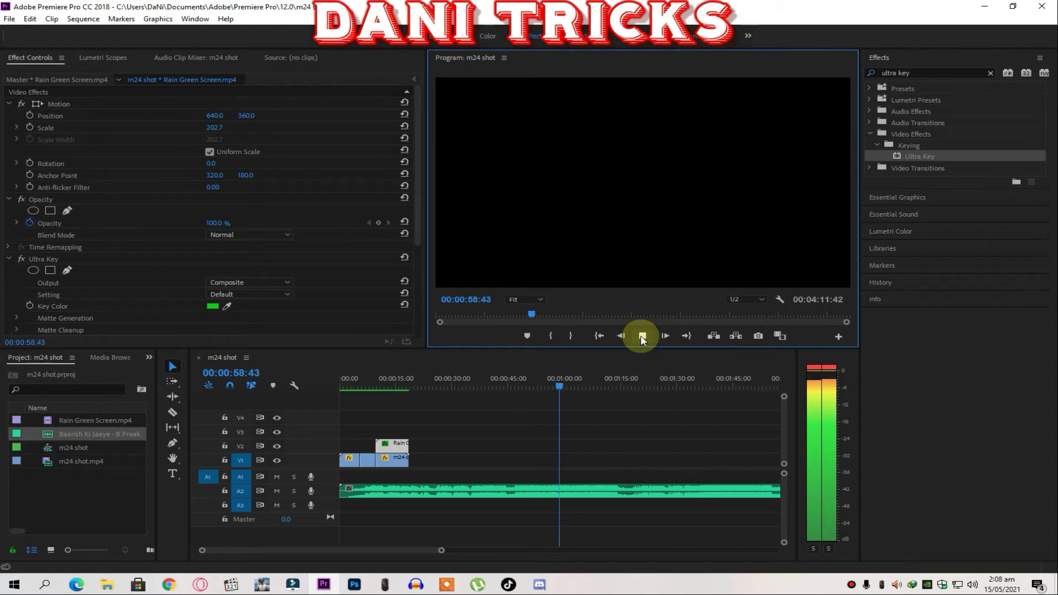
pyautogui.click(642, 337)
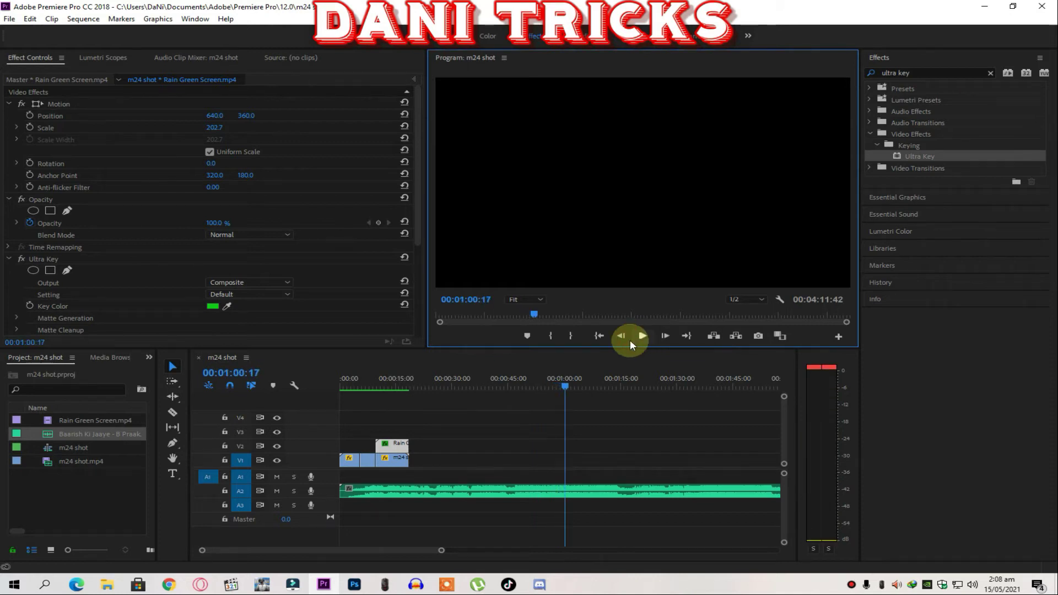
# Cut the song's first minute off, move it to 00:00:00:00, and preview the sequence.
pyautogui.moveTo(341, 490)
pyautogui.mouseDown()
pyautogui.moveTo(567, 491)
pyautogui.moveTo(361, 497)
pyautogui.mouseUp()
pyautogui.moveTo(565, 386); pyautogui.dragTo(340, 386)
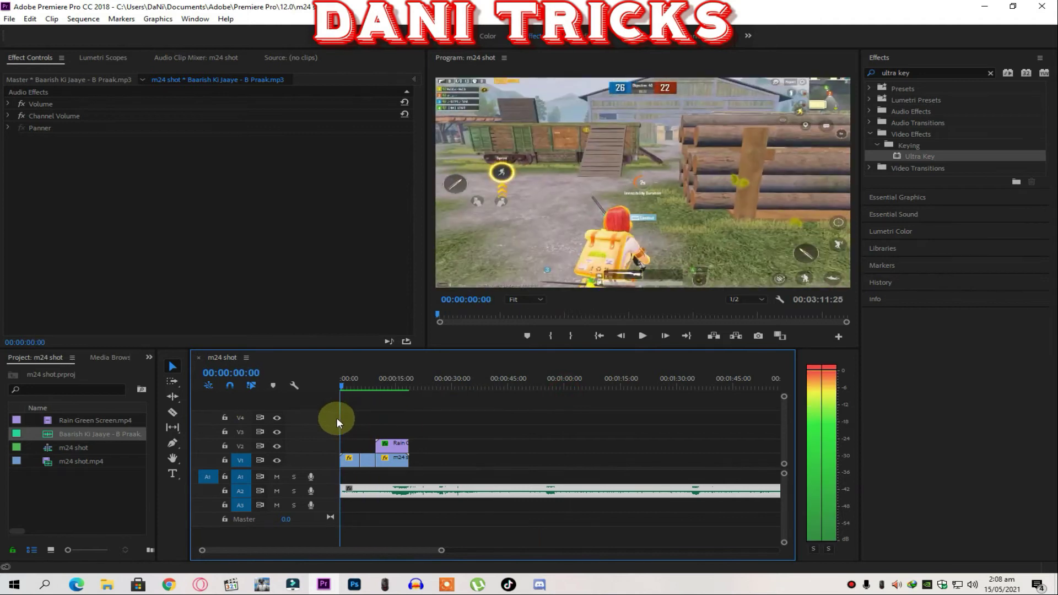
pyautogui.click(644, 336)
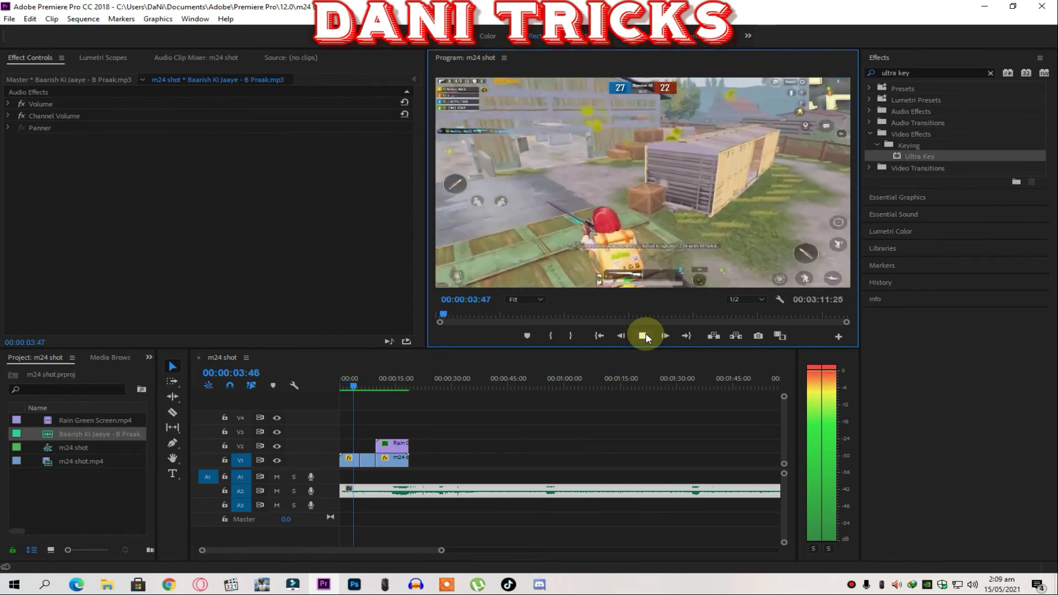
pyautogui.click(646, 334)
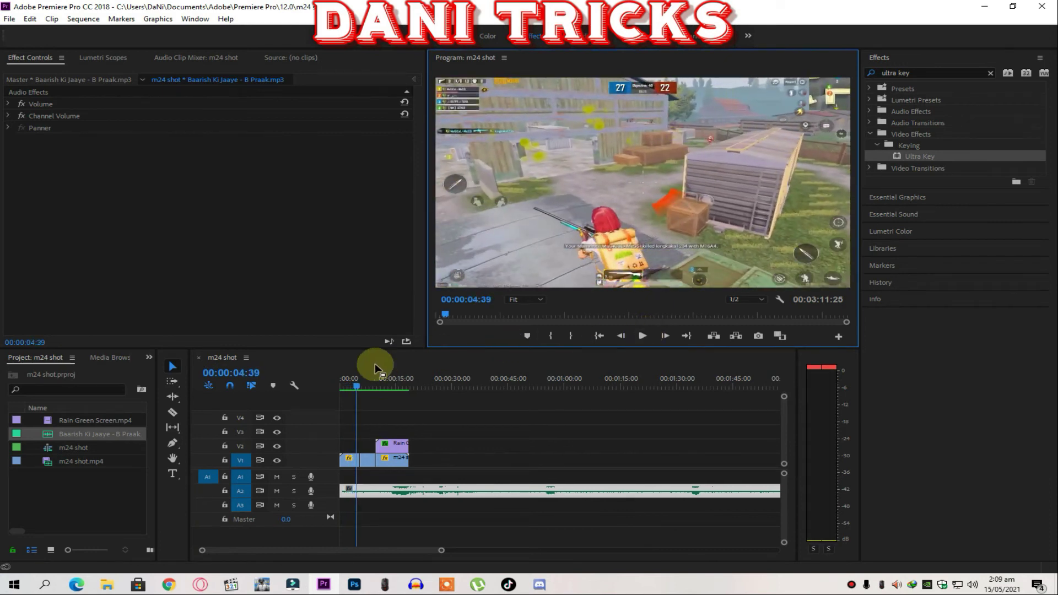
pyautogui.moveTo(354, 386); pyautogui.dragTo(336, 391)
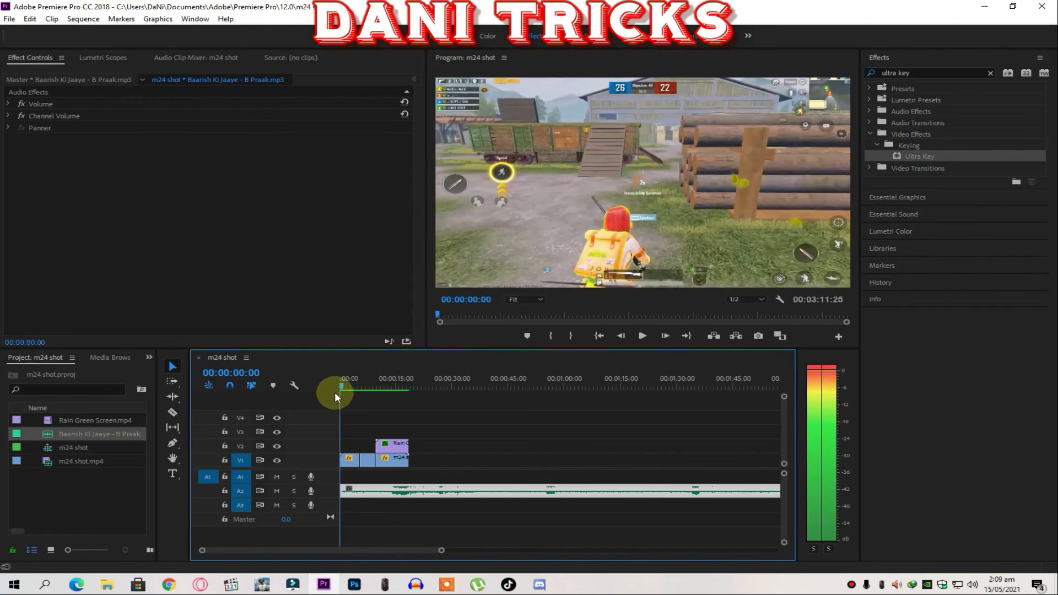
# Slide the music clip later to about 22 seconds and preview from its start.
pyautogui.moveTo(387, 488); pyautogui.dragTo(473, 492)
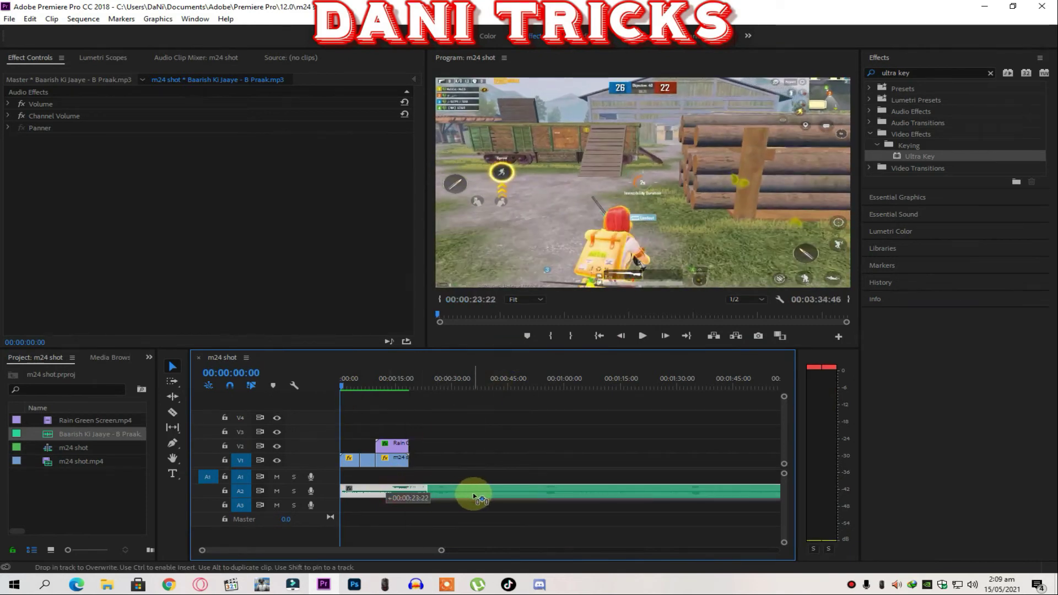
pyautogui.moveTo(343, 386); pyautogui.dragTo(427, 389)
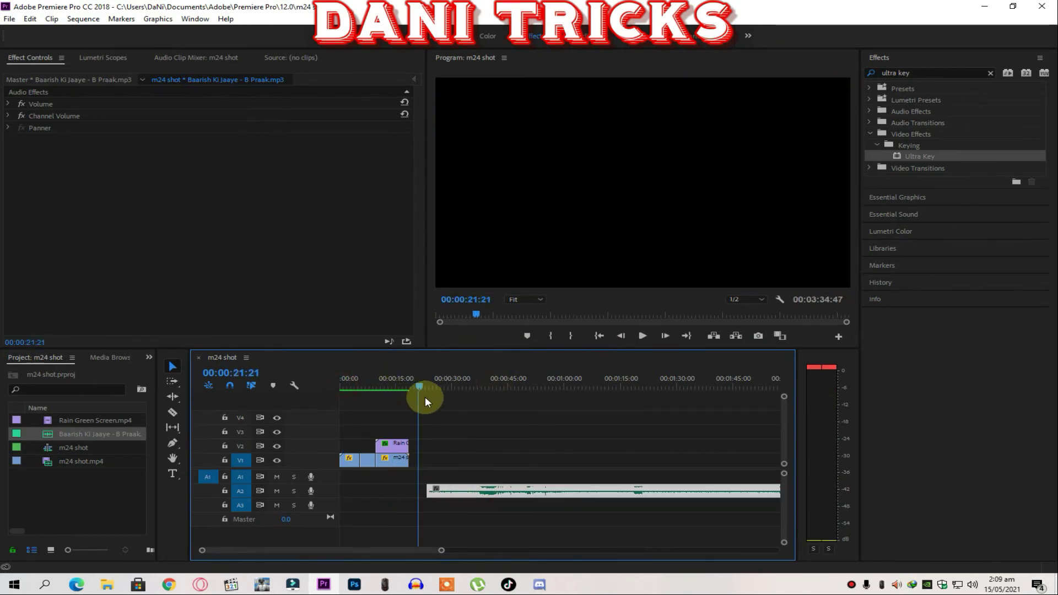
pyautogui.click(643, 335)
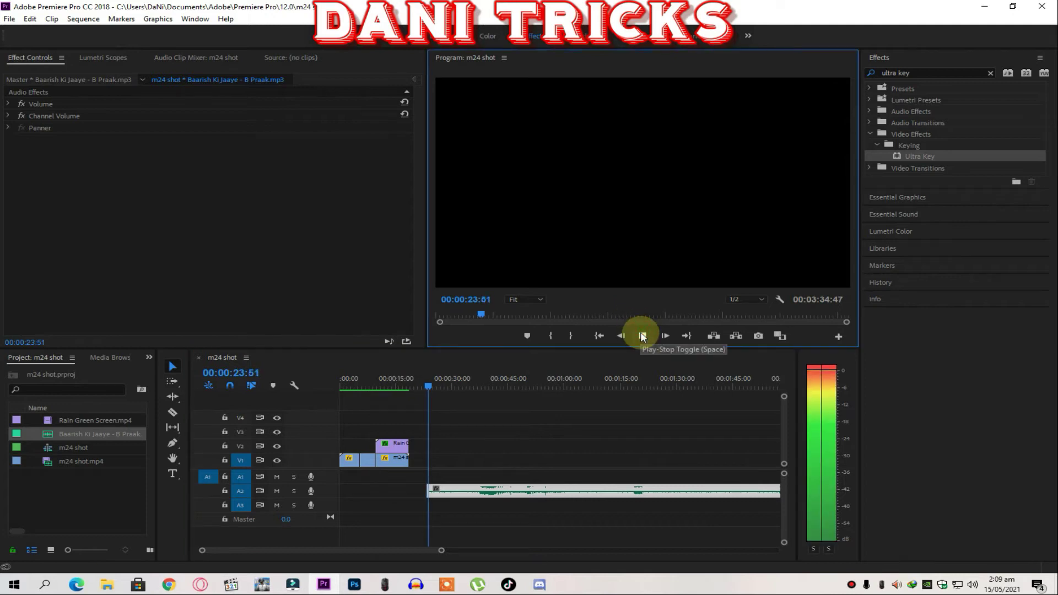
pyautogui.click(643, 336)
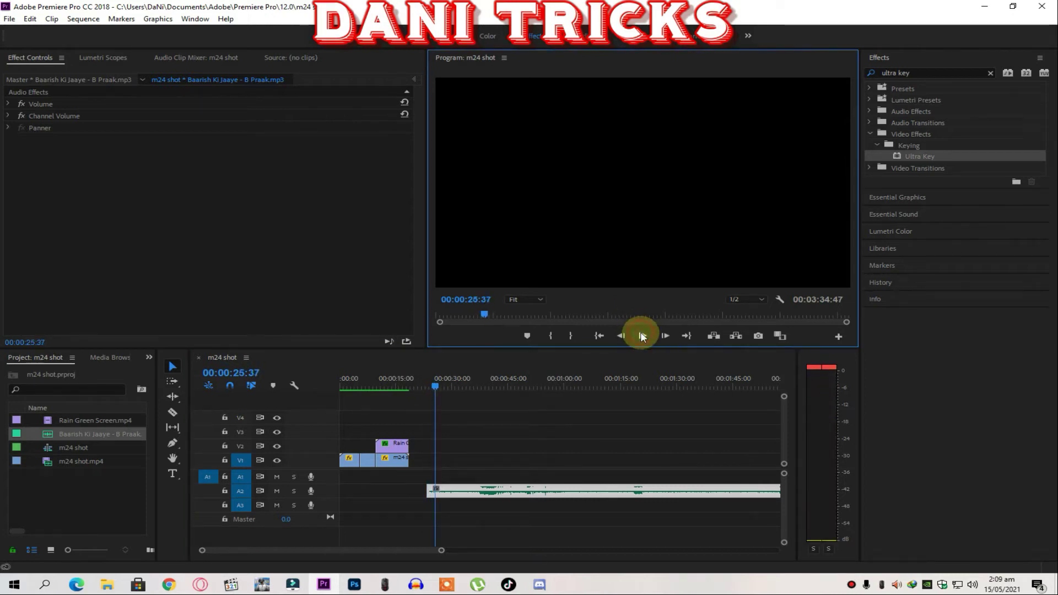
# Trim the music clip's start edge and move it back to 00:00:00:00, then preview.
pyautogui.click(426, 494)
pyautogui.moveTo(426, 494); pyautogui.dragTo(418, 492)
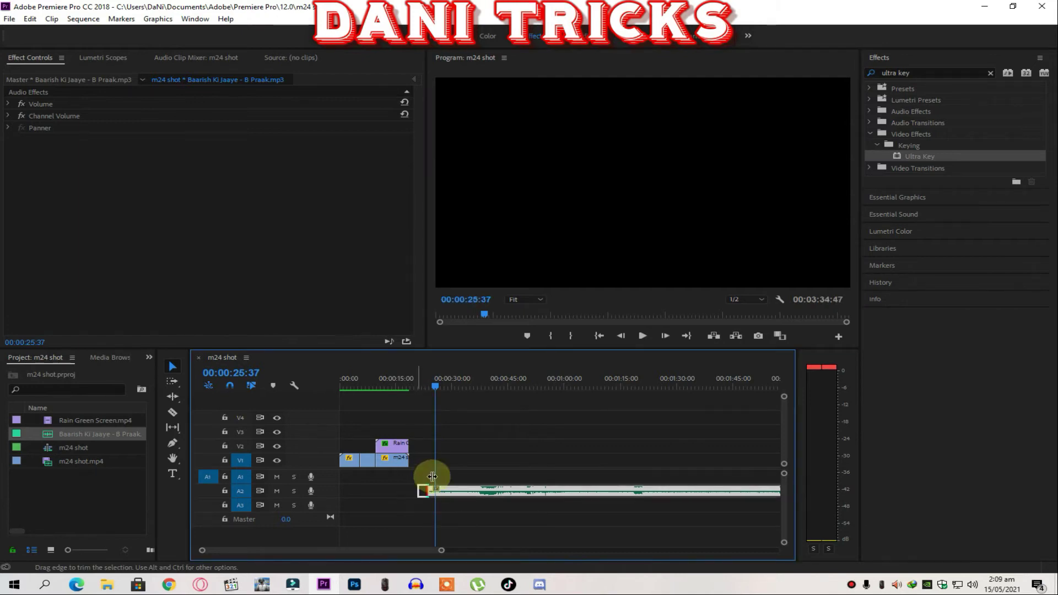
pyautogui.moveTo(436, 389); pyautogui.dragTo(416, 389)
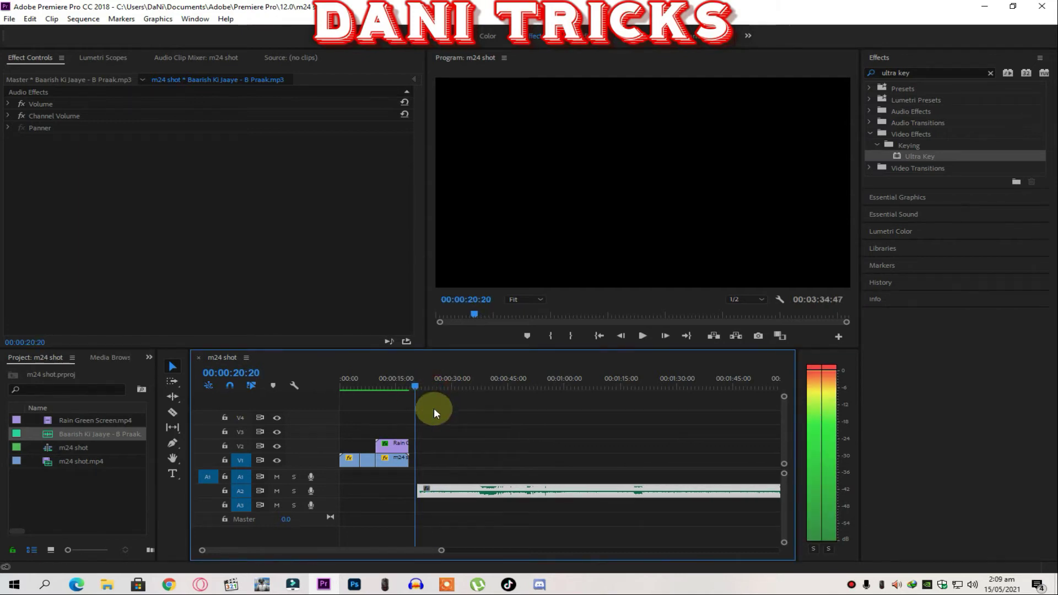
pyautogui.moveTo(437, 491); pyautogui.dragTo(366, 493)
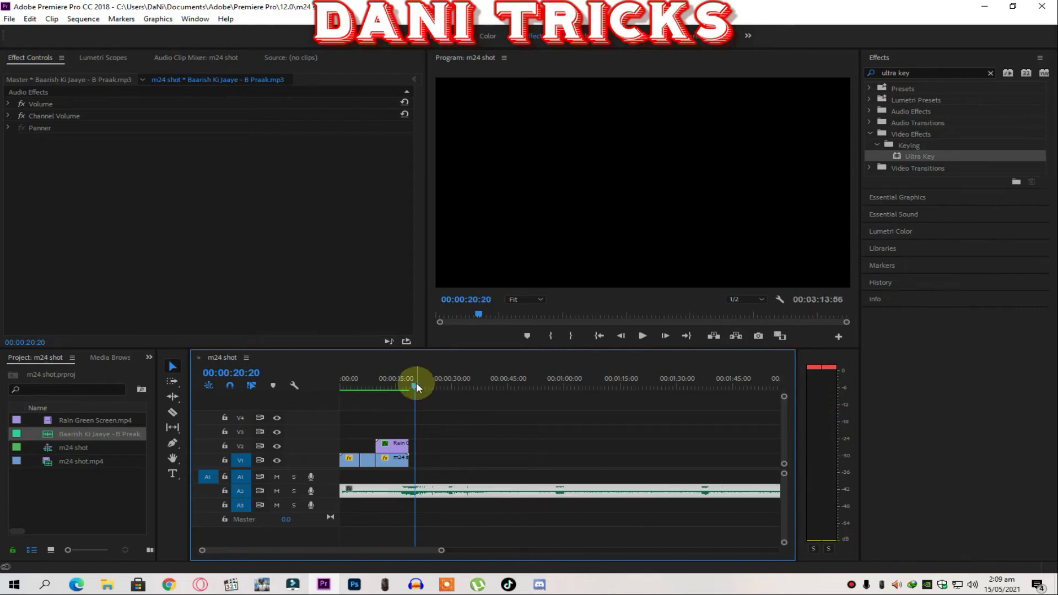
pyautogui.moveTo(416, 382); pyautogui.dragTo(270, 412)
pyautogui.click(640, 337)
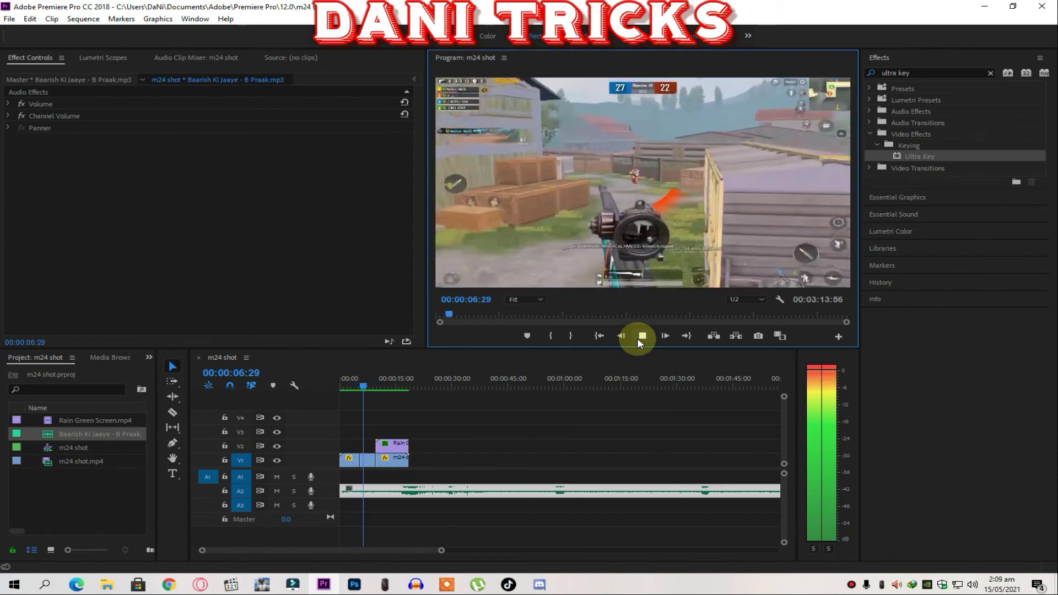
# Play to about 9 seconds, then step back frame by frame to 00:00:09:16.
pyautogui.click(637, 338)
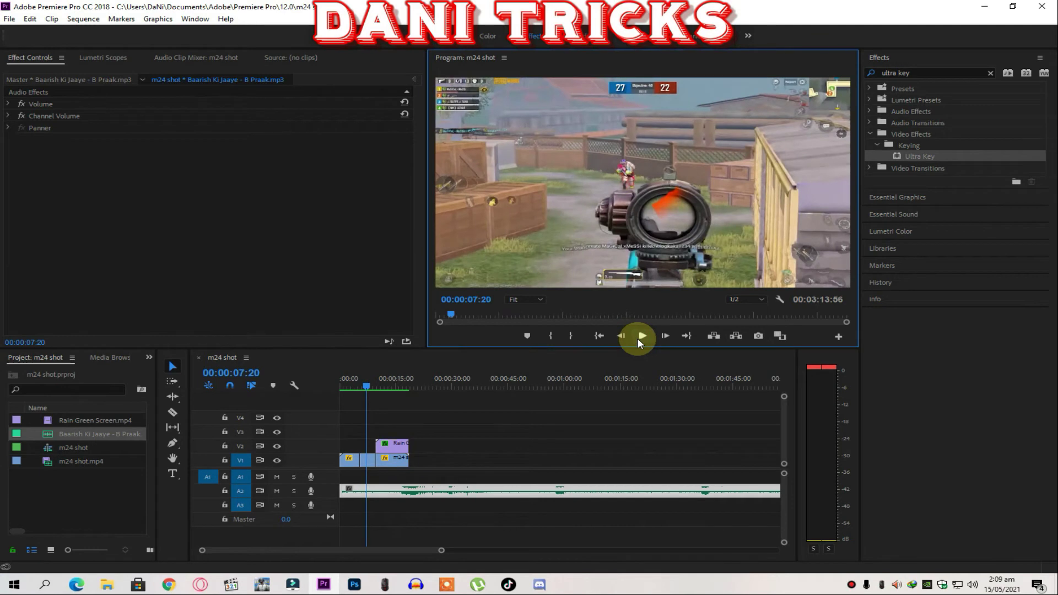
pyautogui.click(637, 339)
pyautogui.click(637, 339)
pyautogui.click(638, 339)
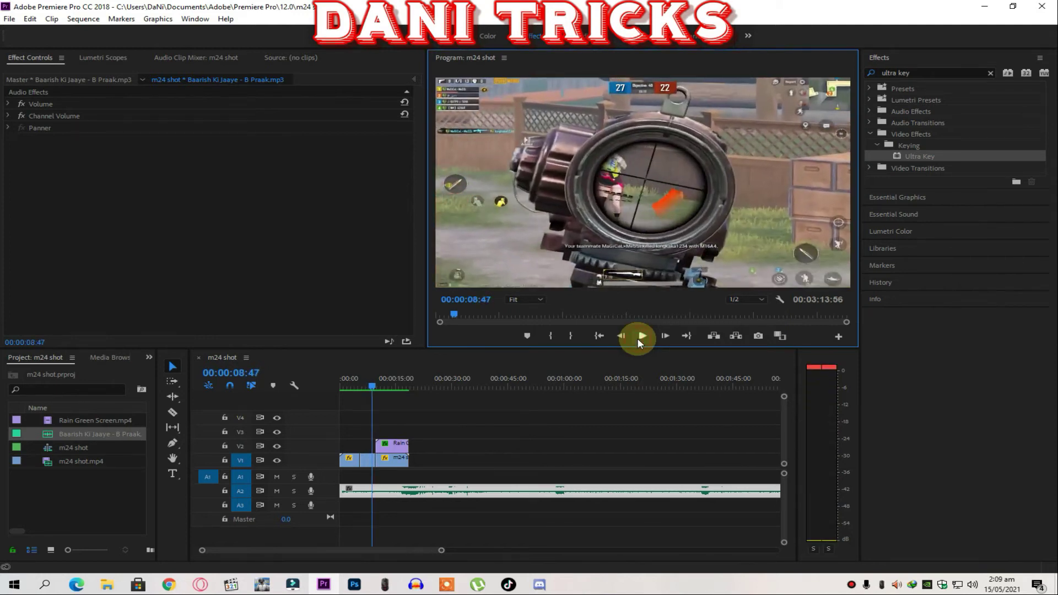
pyautogui.click(637, 339)
pyautogui.click(637, 339)
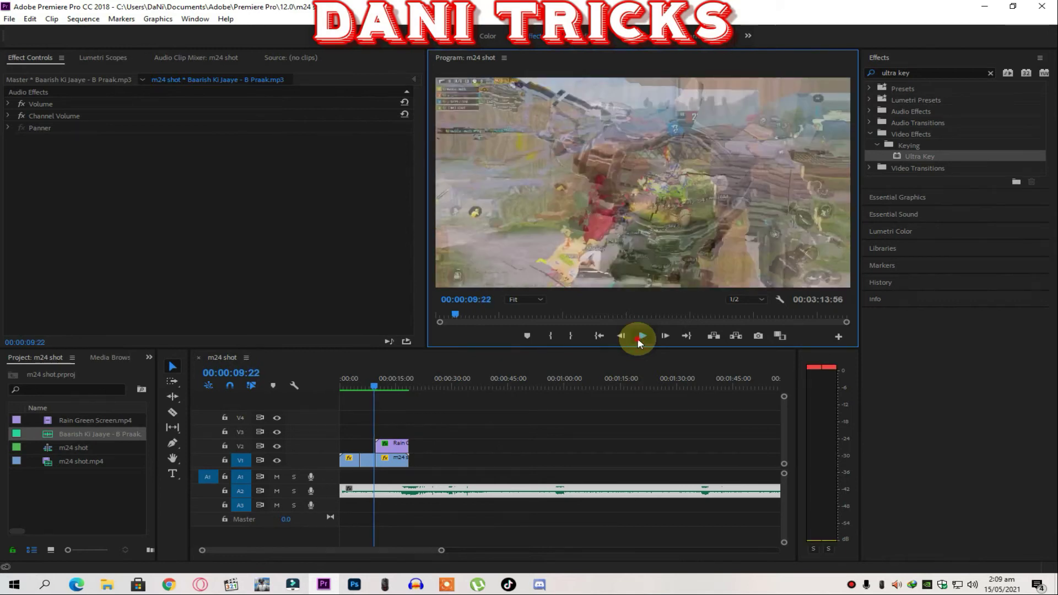
pyautogui.click(620, 336)
pyautogui.click(620, 336)
pyautogui.click(620, 337)
pyautogui.click(620, 337)
pyautogui.click(620, 337)
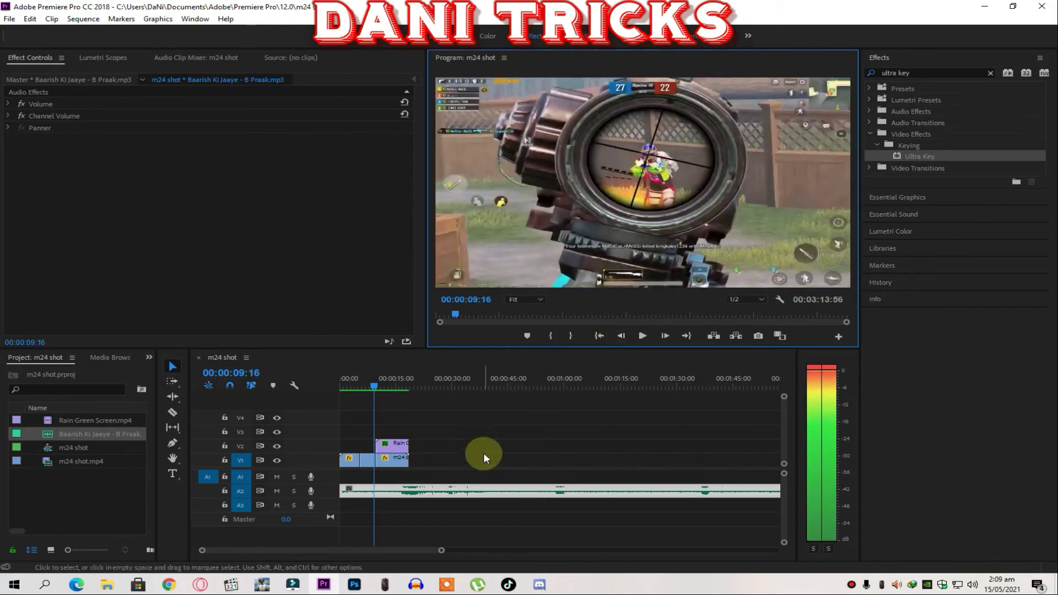
# Import M24 Sound Effect.mp4 from F: > Wallpapers > downloads > Video and drop it on the timeline.
pyautogui.rightClick(92, 485)
pyautogui.click(146, 461)
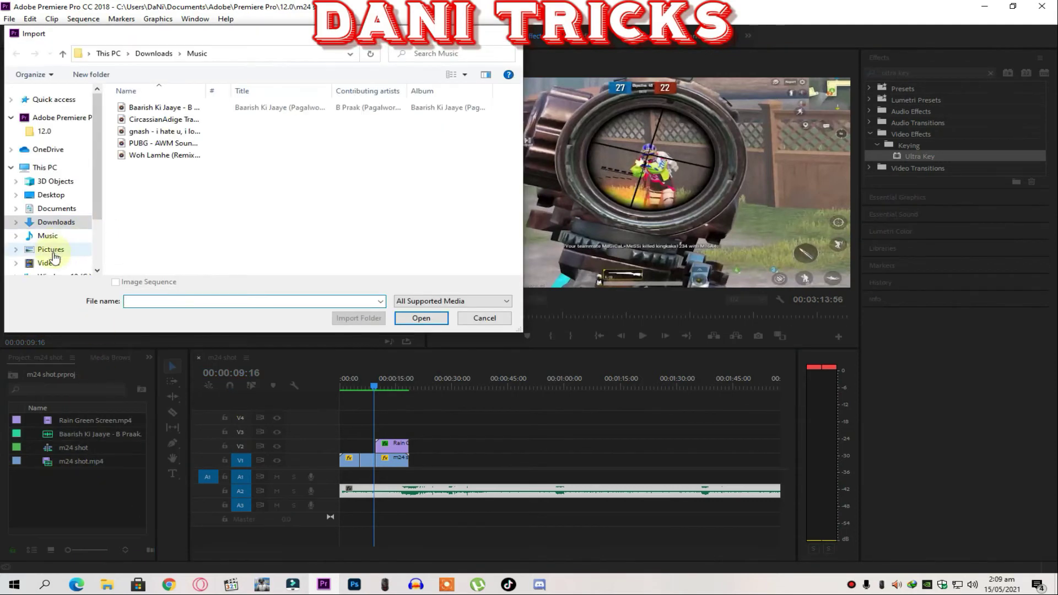
pyautogui.scroll(-2, 63, 251)
pyautogui.click(63, 247)
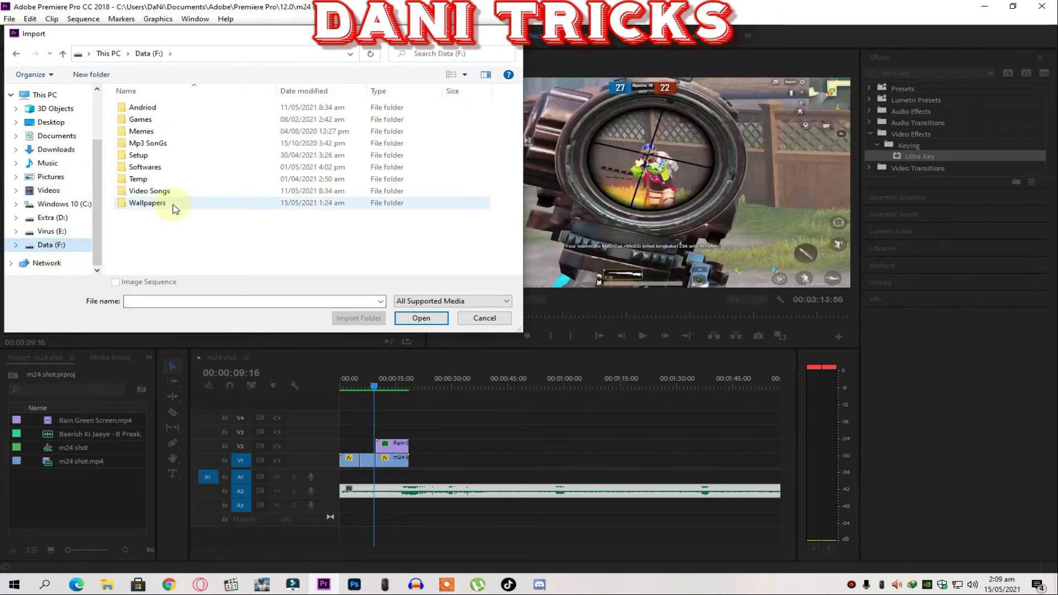
pyautogui.doubleClick(147, 203)
pyautogui.doubleClick(156, 262)
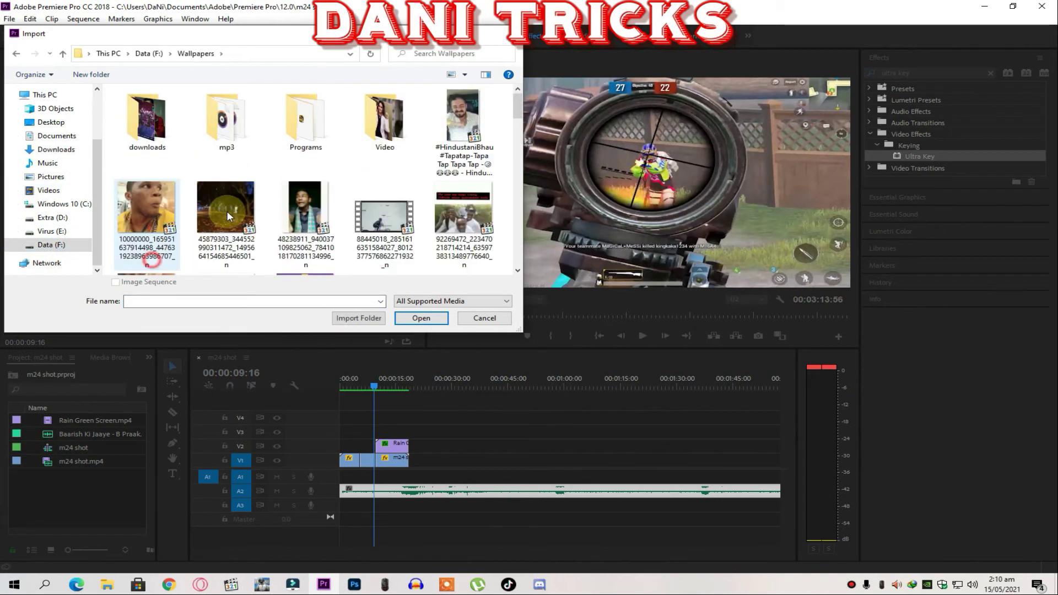
pyautogui.doubleClick(378, 107)
pyautogui.click(302, 215)
pyautogui.doubleClick(303, 215)
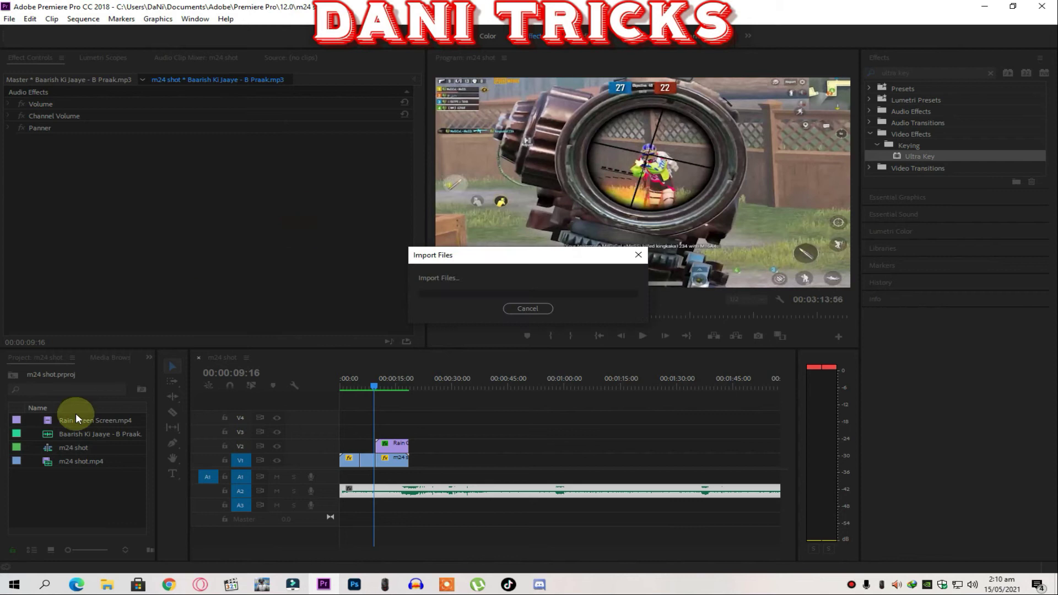
pyautogui.moveTo(68, 440); pyautogui.dragTo(485, 432)
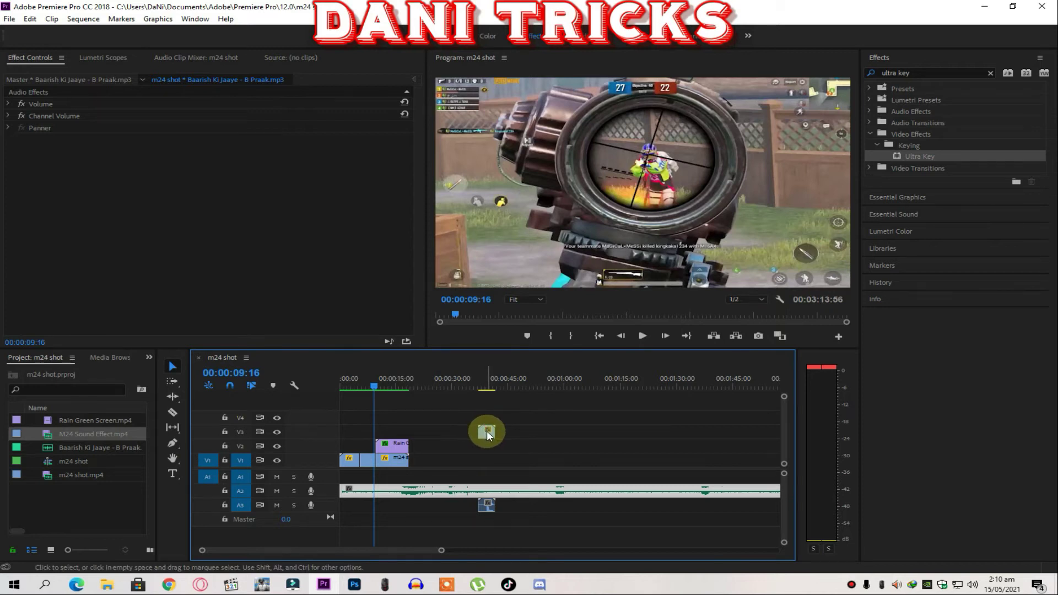
# Unlink the M24 Sound Effect.mp4 clip and clear its V3 video part, keeping only the A3 audio.
pyautogui.click(487, 431)
pyautogui.rightClick(487, 431)
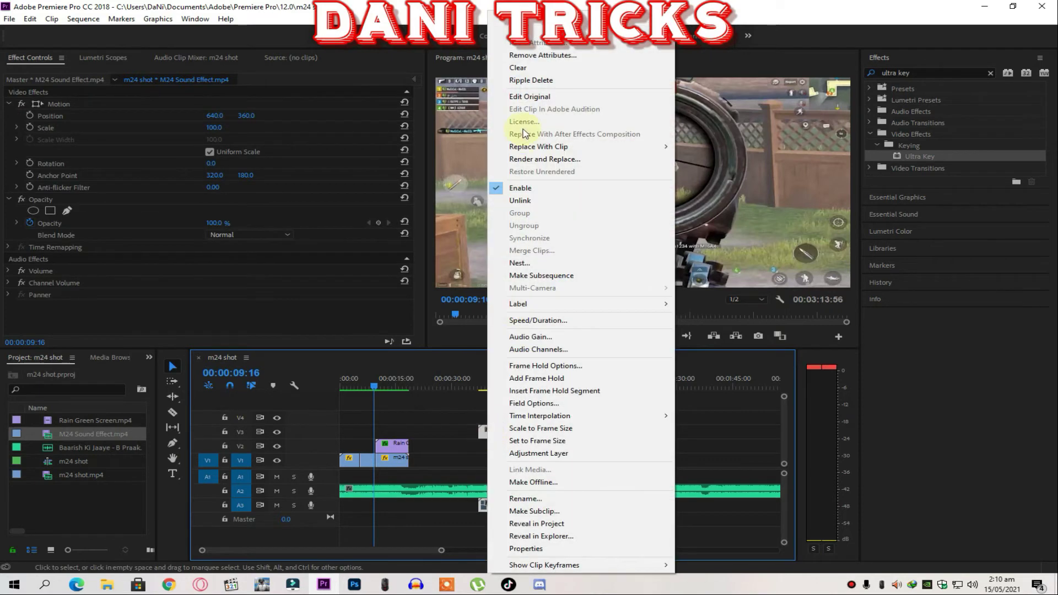
pyautogui.click(522, 201)
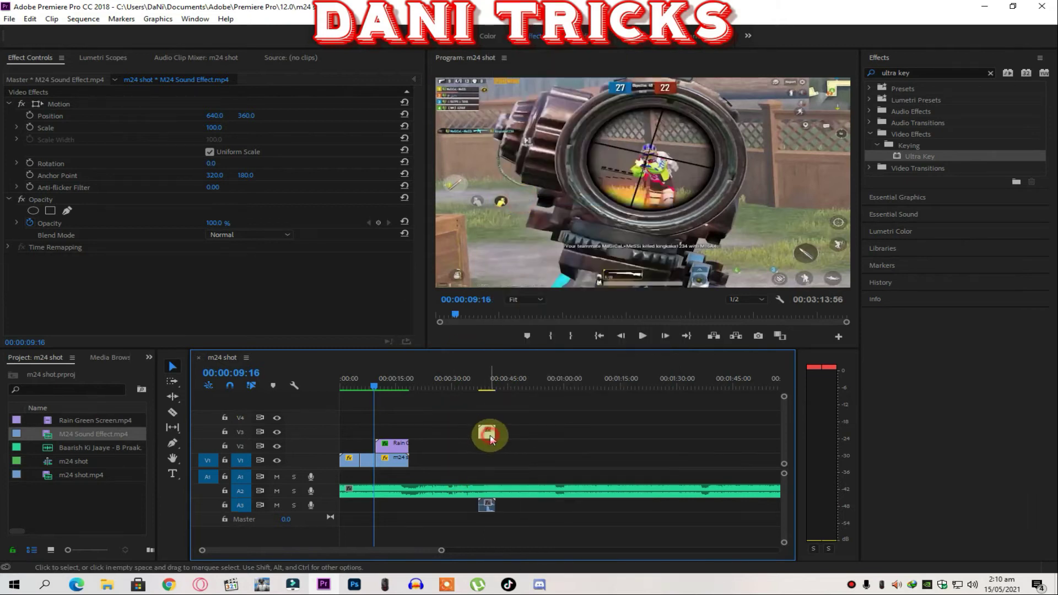
pyautogui.doubleClick(491, 440)
pyautogui.rightClick(488, 436)
pyautogui.click(529, 97)
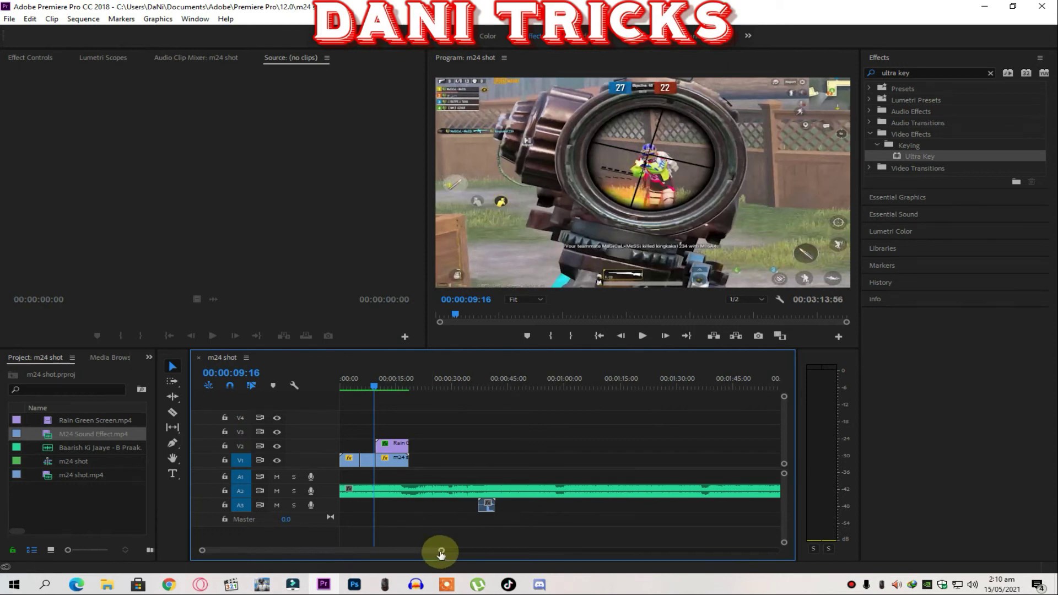
pyautogui.moveTo(442, 552); pyautogui.dragTo(449, 550)
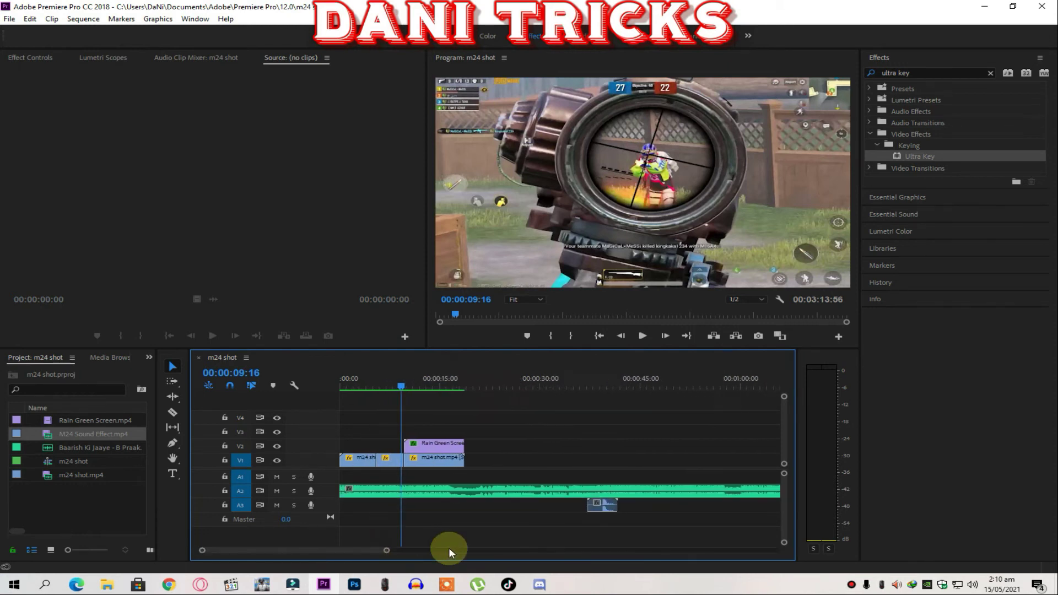
# Move the M24 sound effect audio on A3 under the end of the video clips.
pyautogui.click(593, 508)
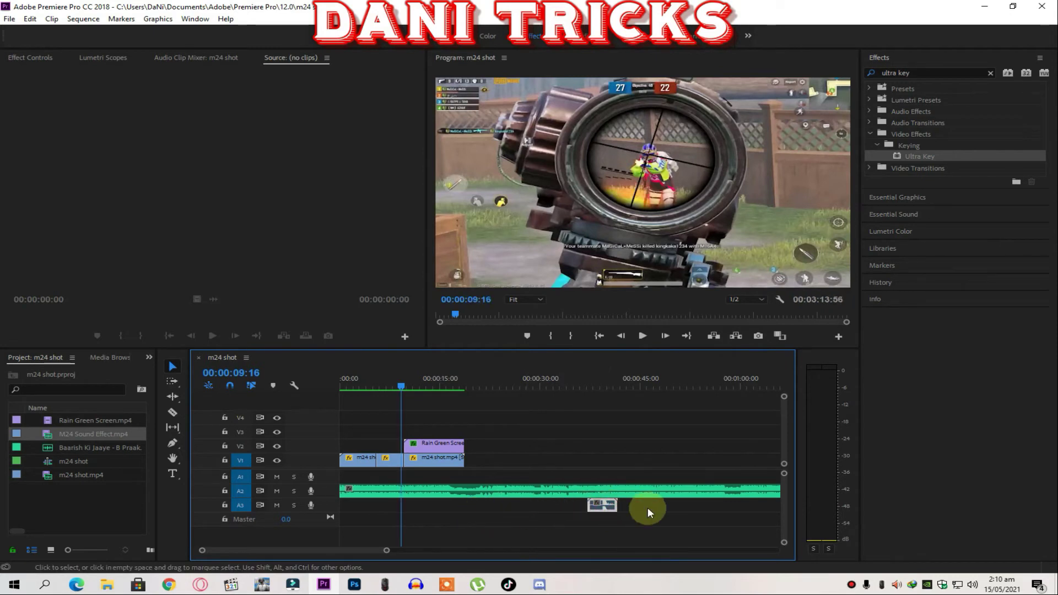
pyautogui.moveTo(609, 516); pyautogui.dragTo(455, 506)
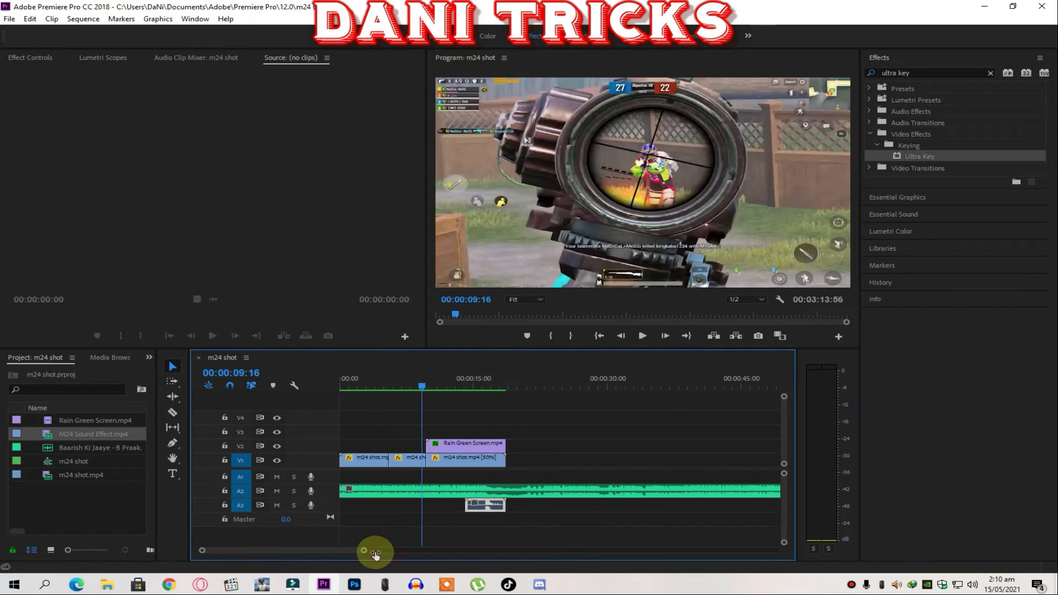
pyautogui.moveTo(387, 553); pyautogui.dragTo(359, 551)
pyautogui.moveTo(428, 388); pyautogui.dragTo(499, 402)
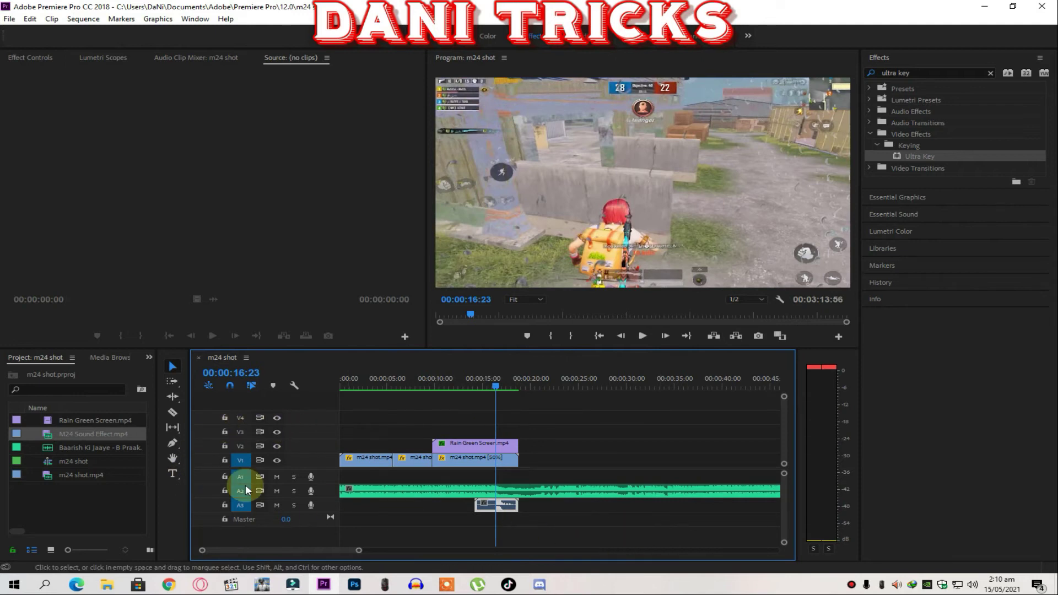
# Trim the sound effect's start, align it with the scoped shot near 00:00:09:13, and rewind.
pyautogui.click(174, 412)
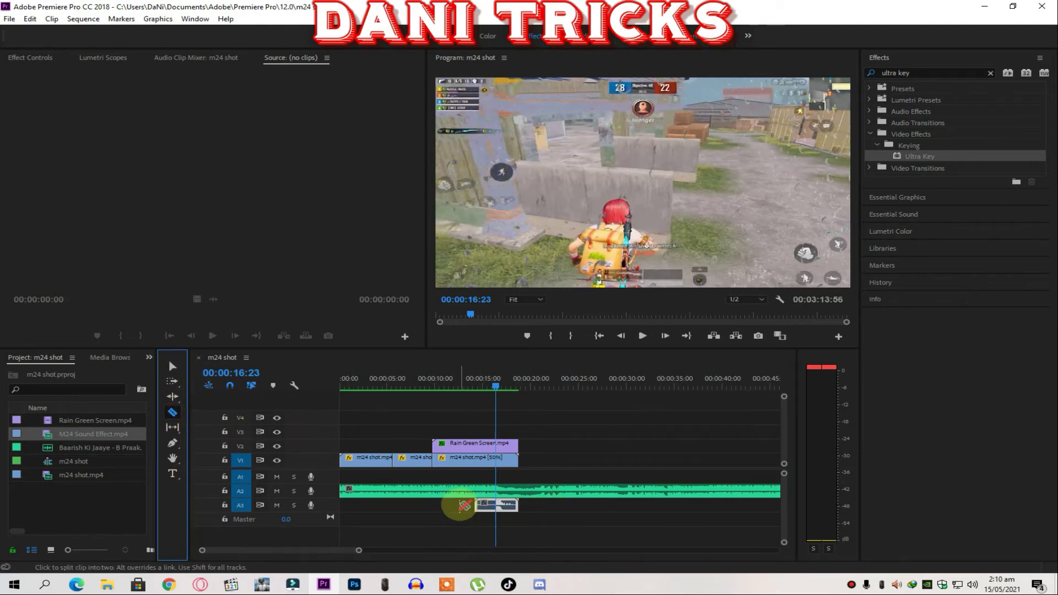
pyautogui.click(173, 367)
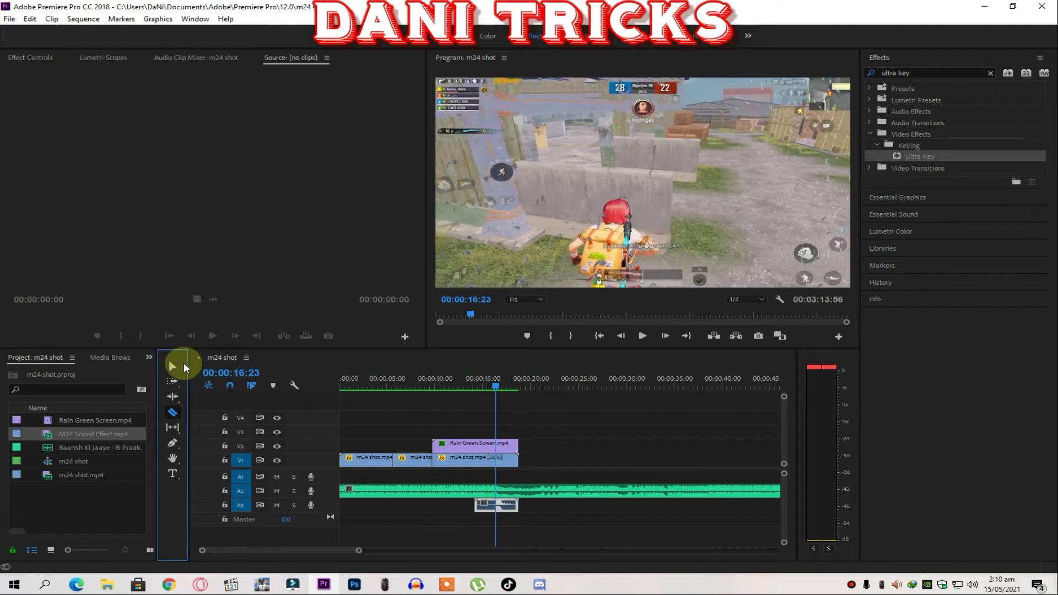
pyautogui.moveTo(479, 503)
pyautogui.mouseDown()
pyautogui.moveTo(503, 504)
pyautogui.moveTo(426, 506)
pyautogui.mouseUp()
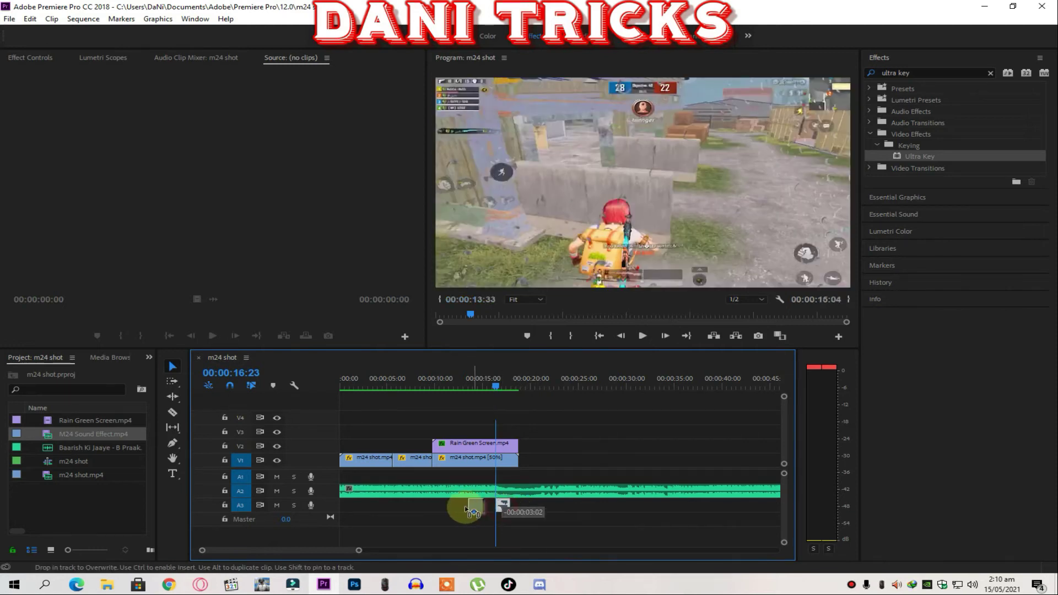
pyautogui.moveTo(492, 388); pyautogui.dragTo(422, 399)
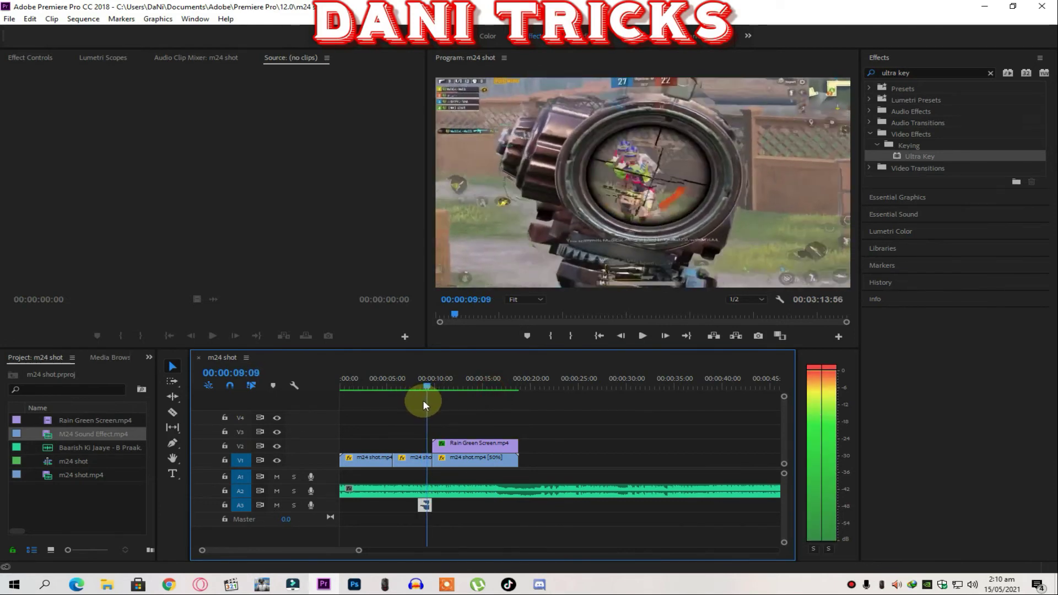
pyautogui.moveTo(416, 494); pyautogui.dragTo(434, 506)
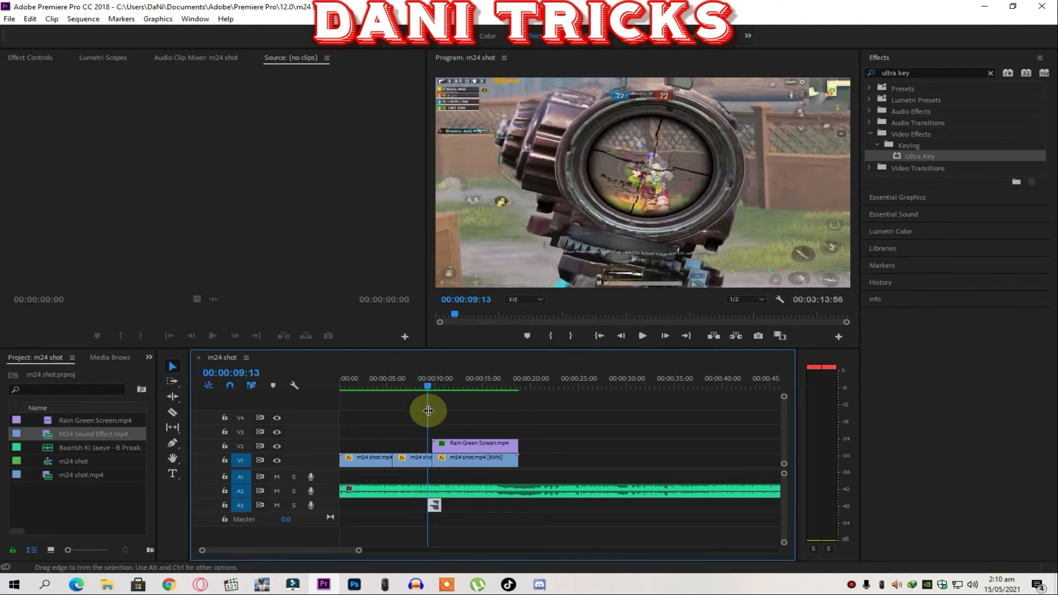
pyautogui.moveTo(429, 387); pyautogui.dragTo(315, 401)
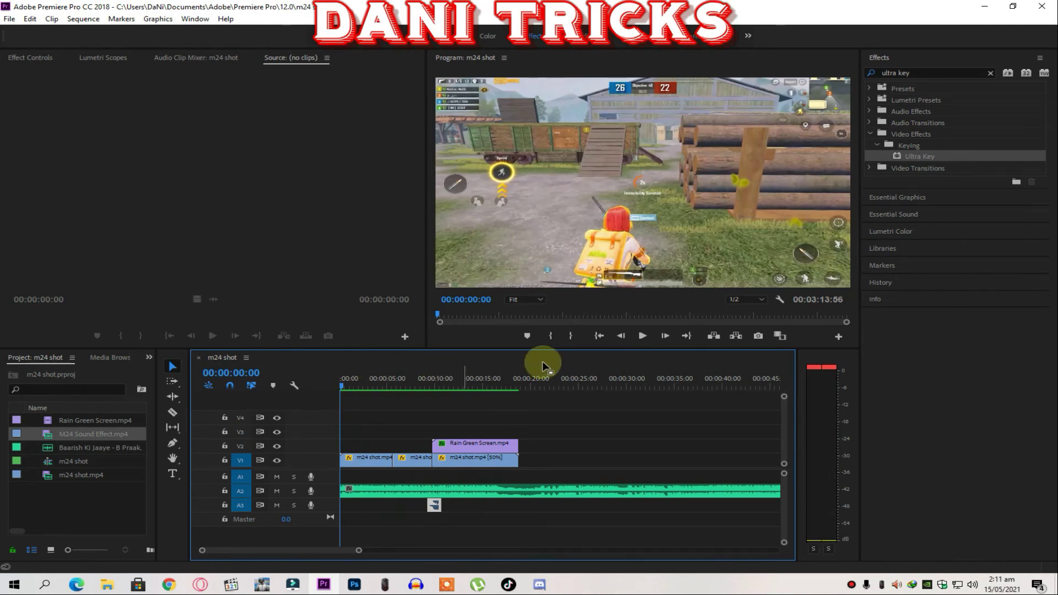
pyautogui.click(642, 338)
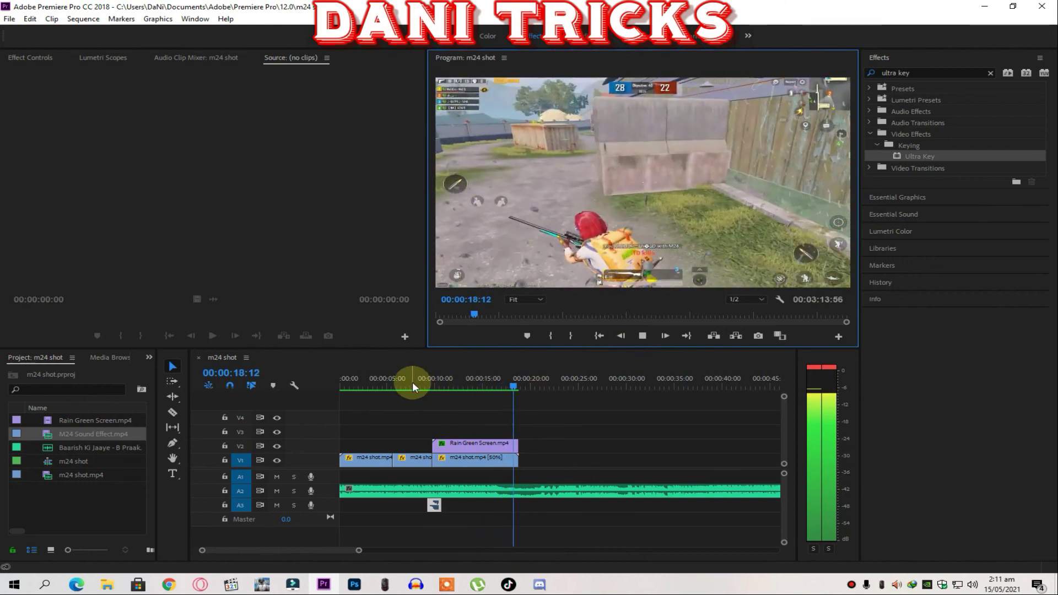
pyautogui.click(485, 388)
pyautogui.press('Home')
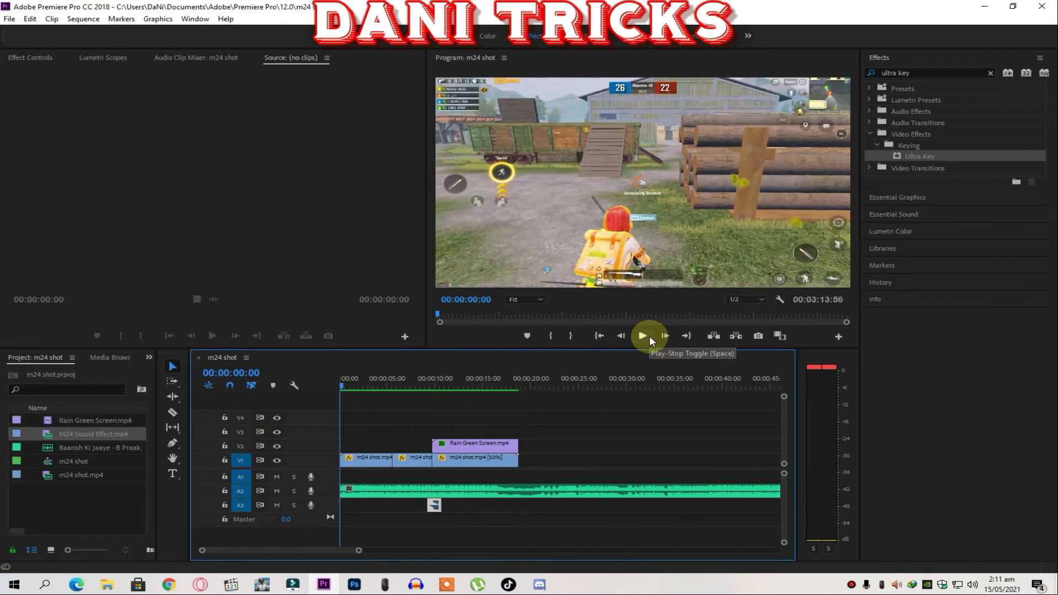
pyautogui.moveTo(345, 390); pyautogui.dragTo(429, 407)
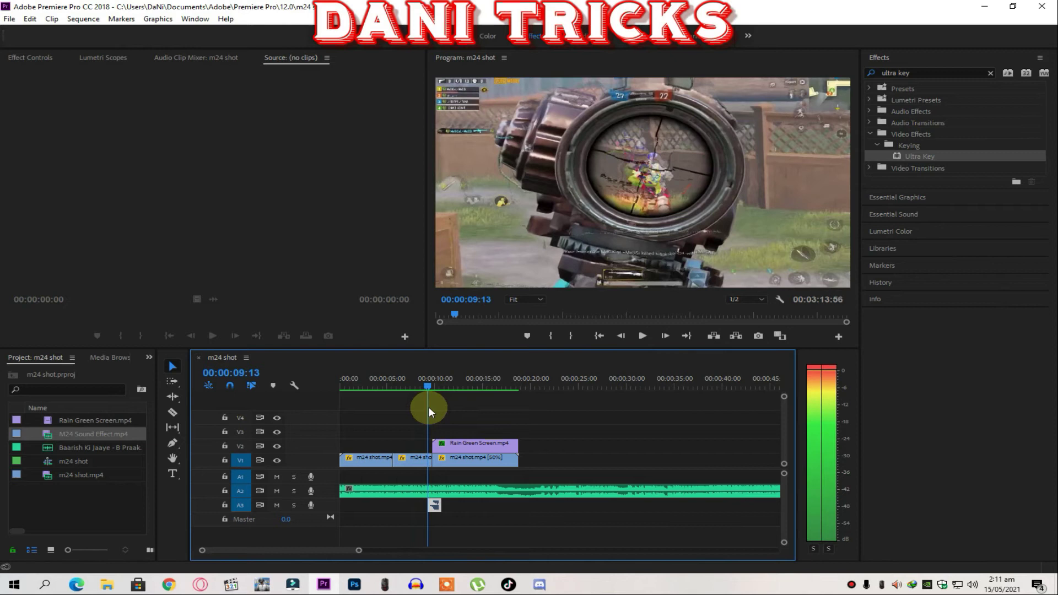
pyautogui.moveTo(429, 407); pyautogui.dragTo(415, 407)
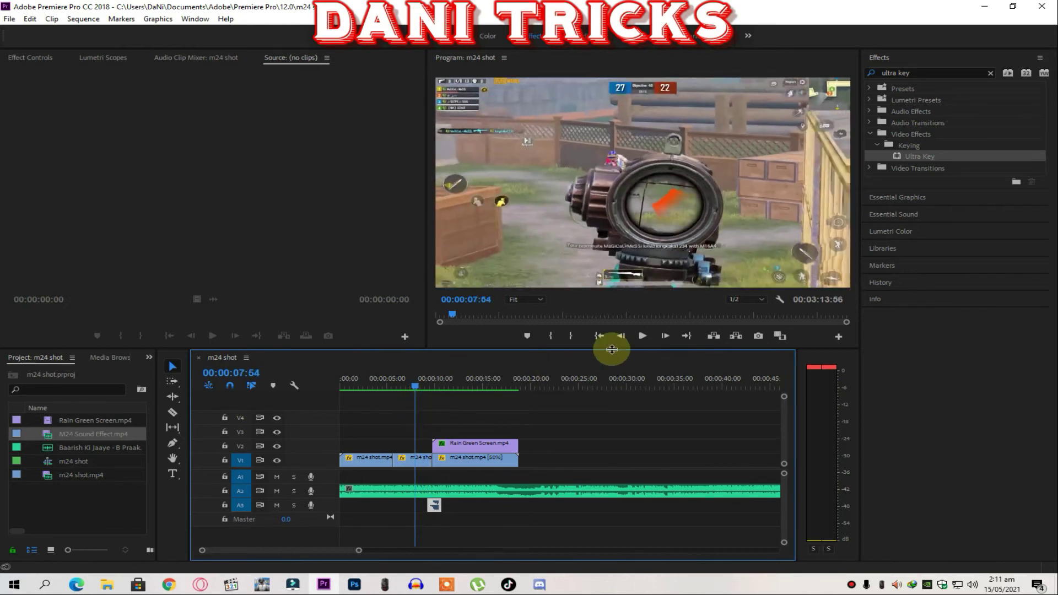
pyautogui.click(639, 339)
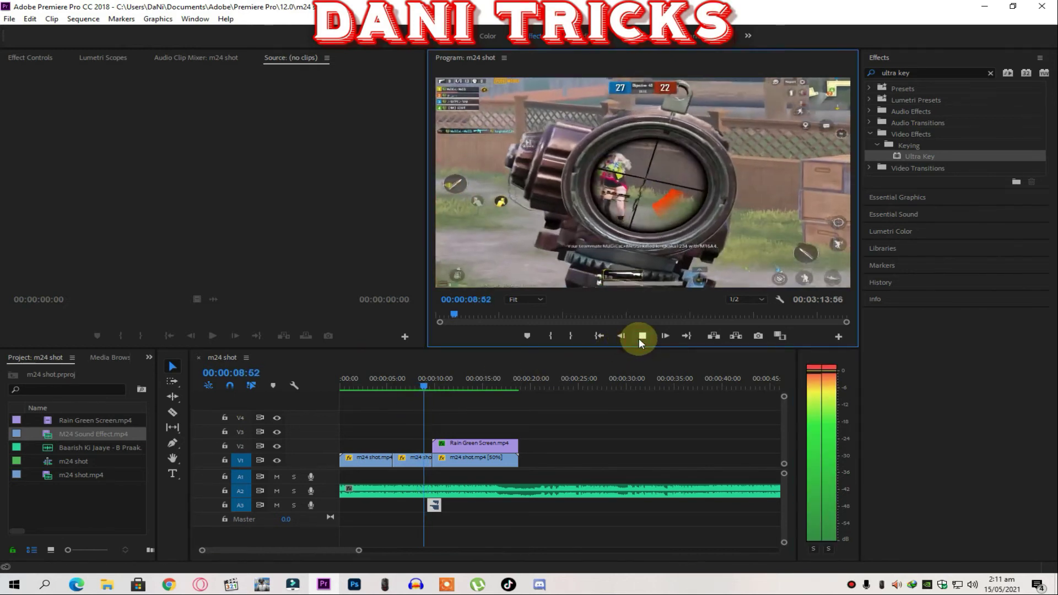
pyautogui.click(639, 339)
pyautogui.moveTo(439, 388); pyautogui.dragTo(427, 391)
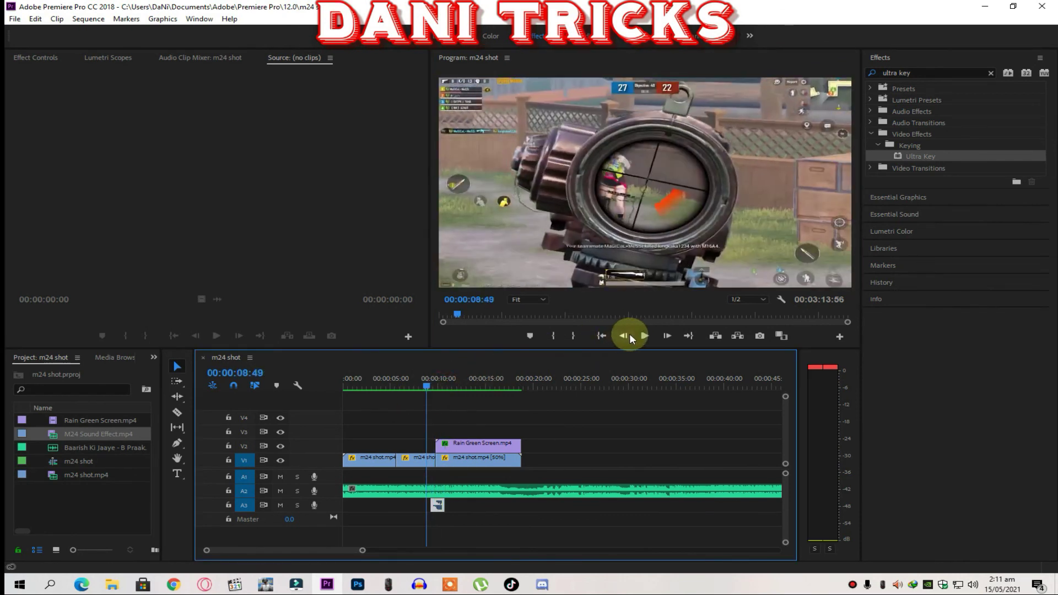
pyautogui.click(642, 335)
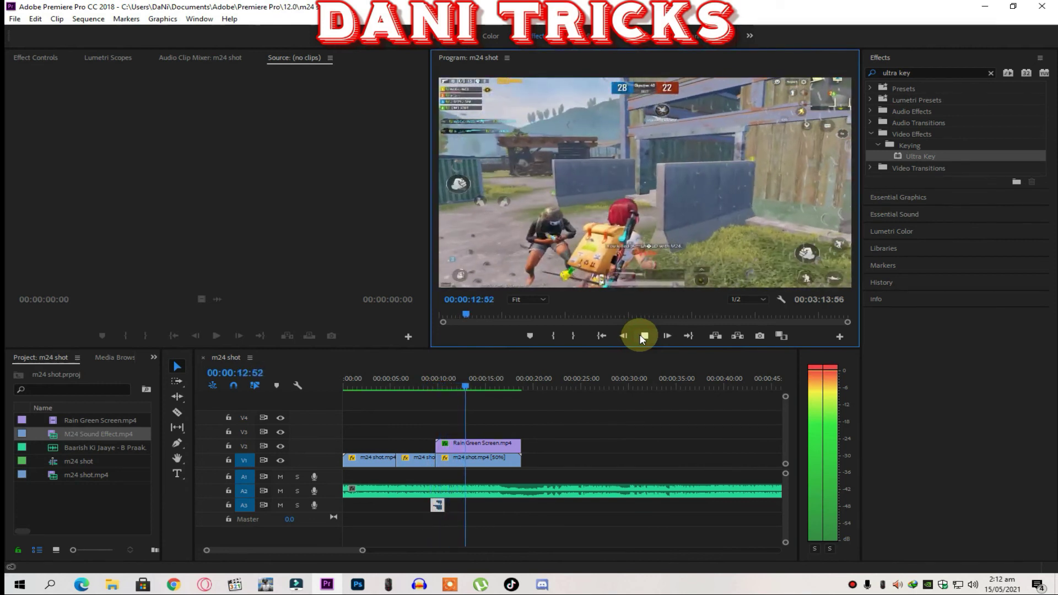
pyautogui.click(644, 336)
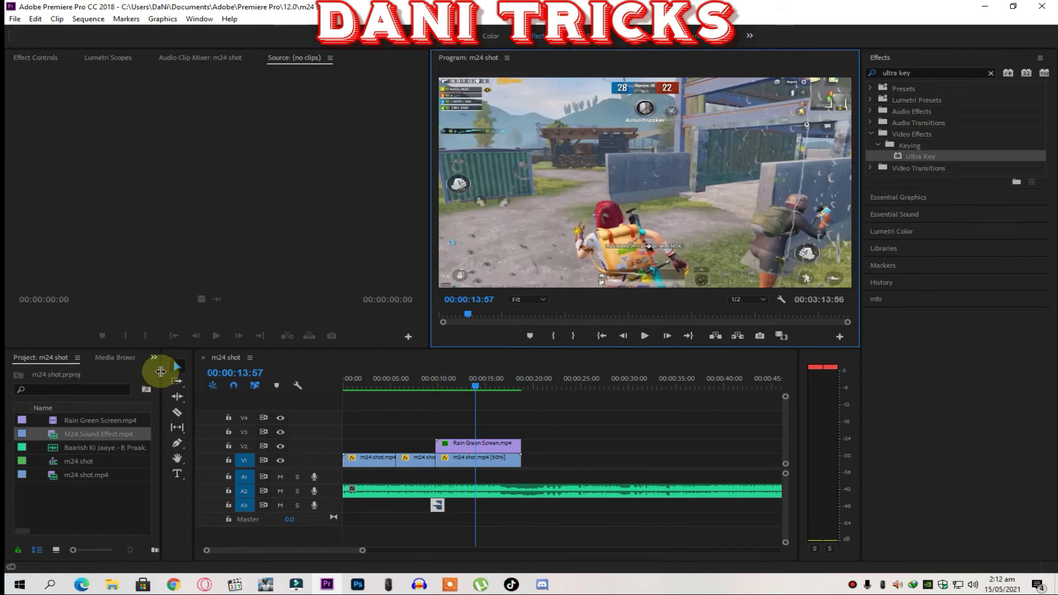
# Razor the A2 music where the video ends and clear the leftover piece after the cut.
pyautogui.click(177, 412)
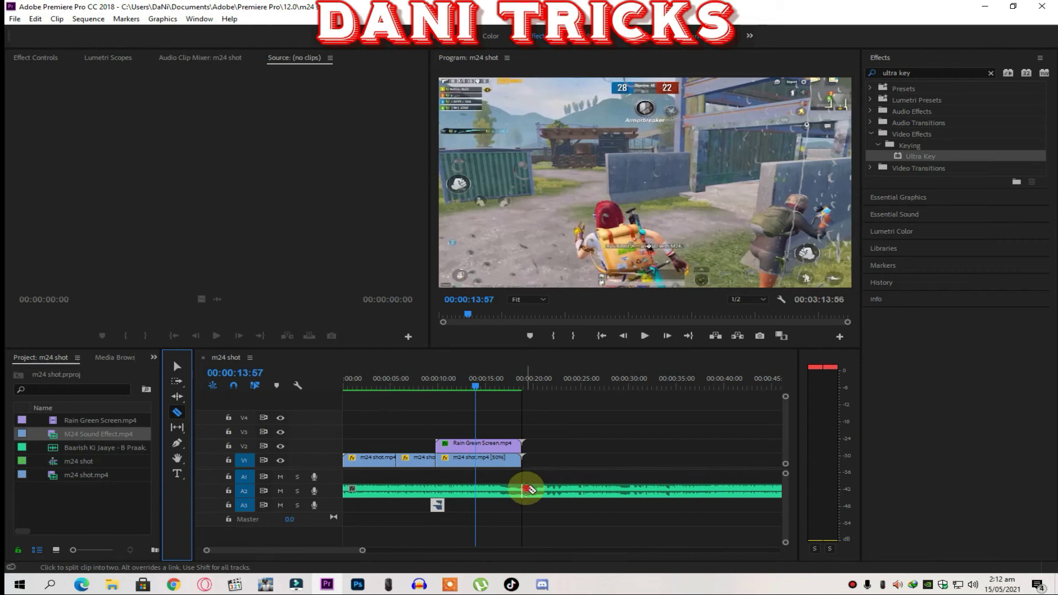
pyautogui.click(524, 489)
pyautogui.rightClick(542, 489)
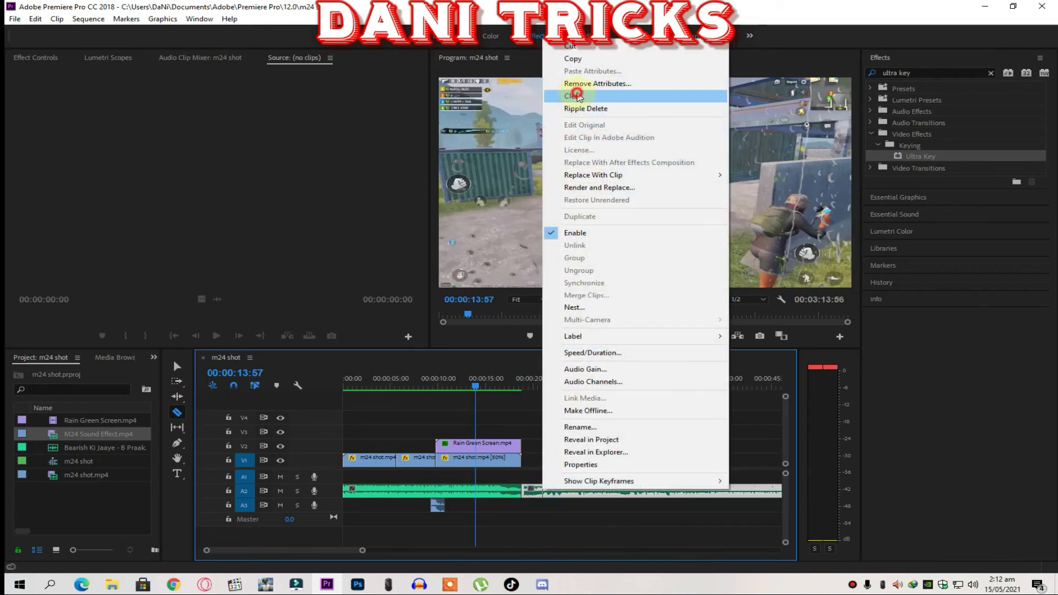
pyautogui.click(574, 96)
pyautogui.moveTo(477, 391)
pyautogui.mouseDown()
pyautogui.moveTo(460, 409)
pyautogui.moveTo(312, 423)
pyautogui.mouseUp()
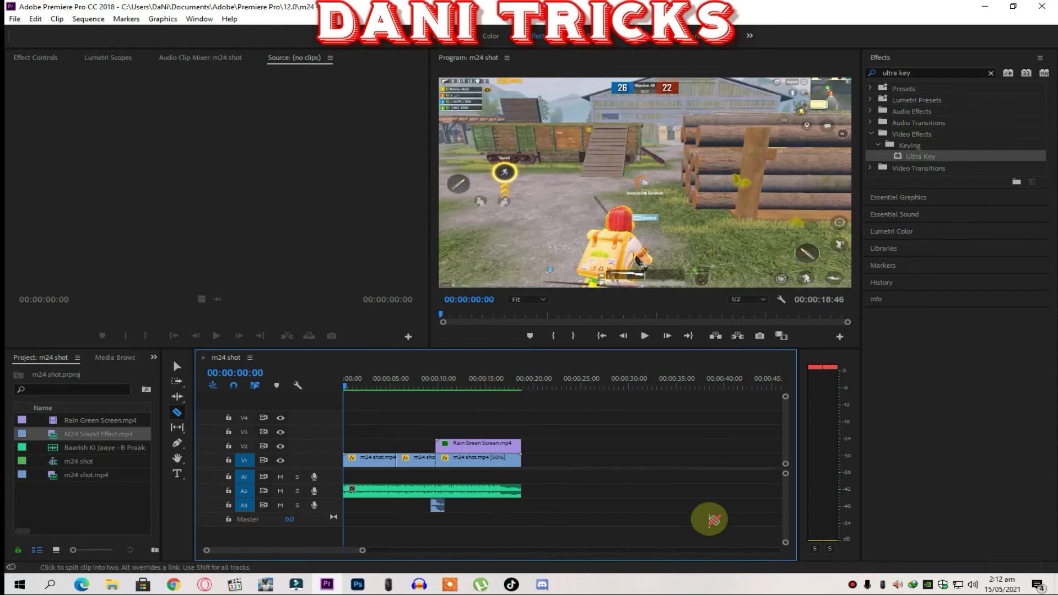
pyautogui.click(13, 20)
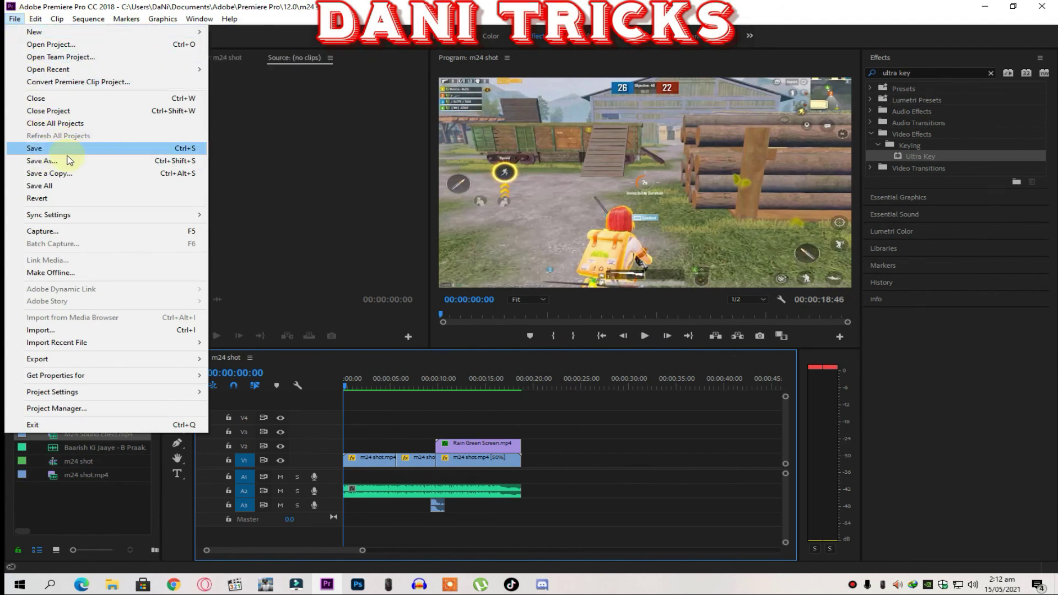
pyautogui.moveTo(62, 364)
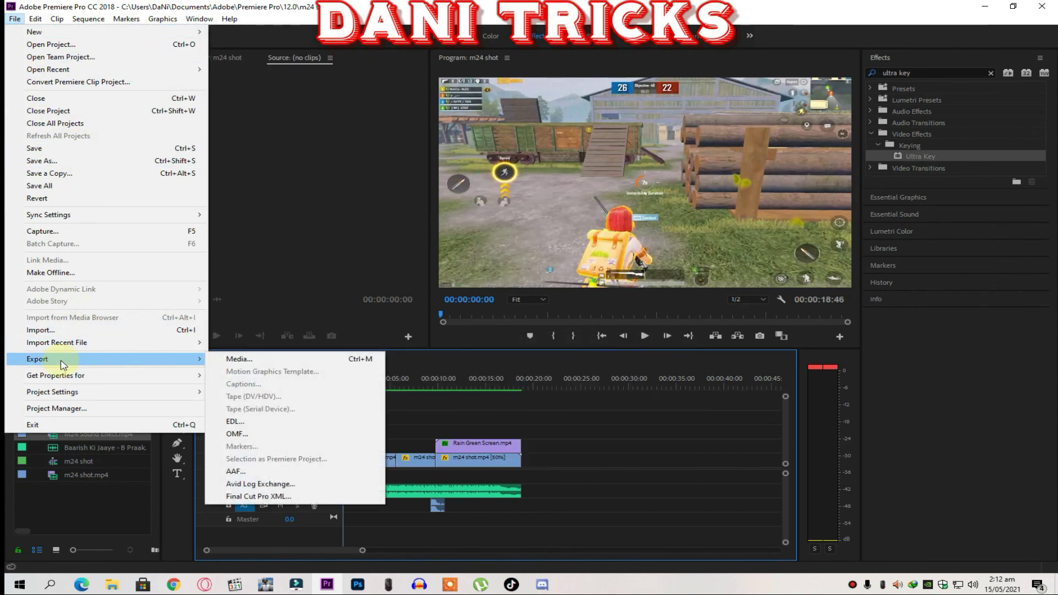
pyautogui.click(238, 360)
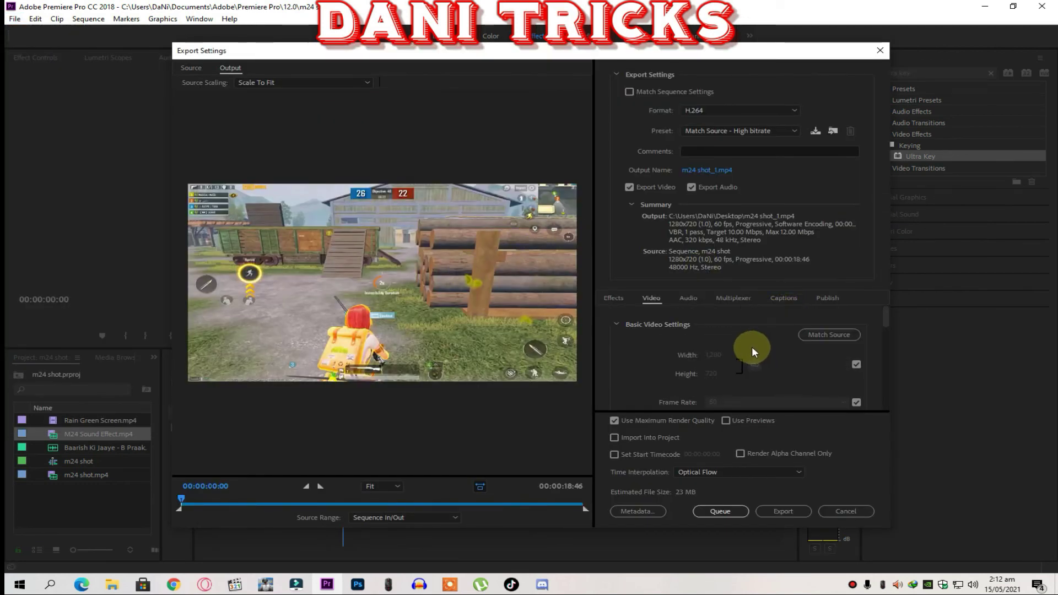
pyautogui.click(653, 421)
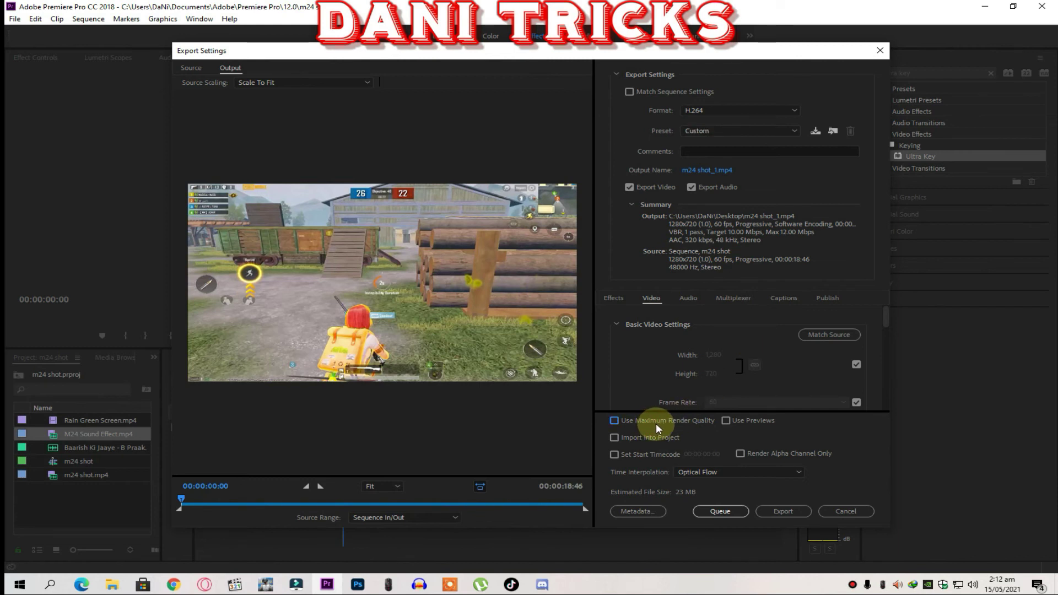
pyautogui.click(658, 423)
pyautogui.scroll(-3, 706, 366)
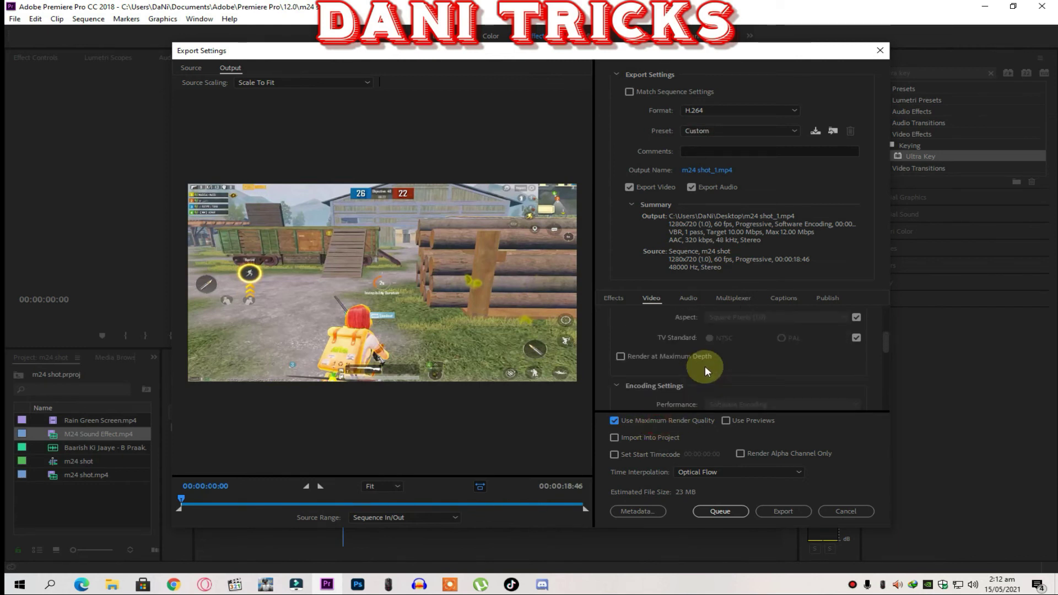
pyautogui.moveTo(643, 358)
pyautogui.scroll(3, 673, 364)
pyautogui.click(725, 168)
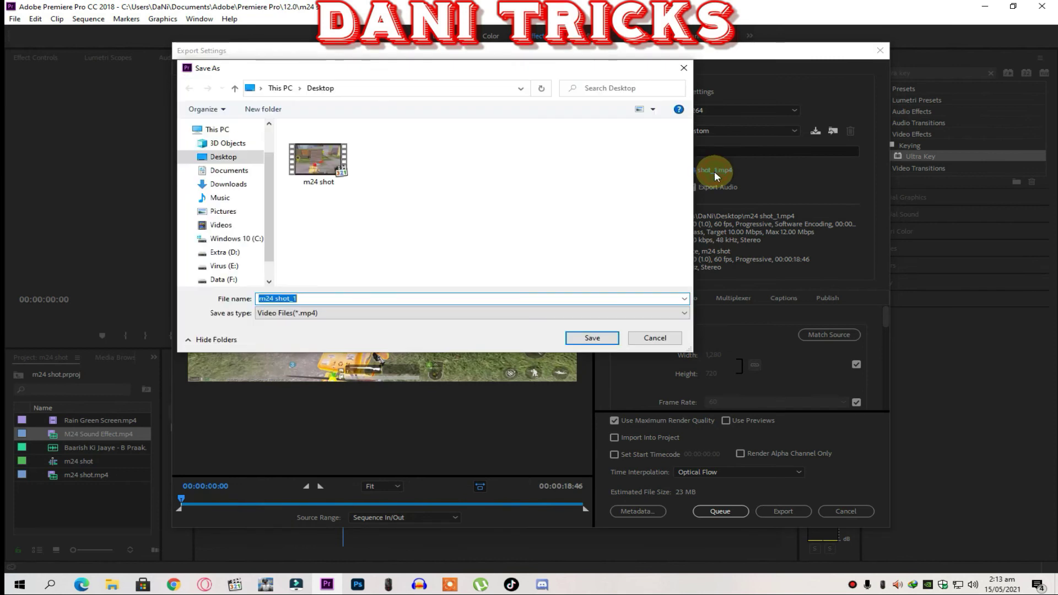
pyautogui.click(329, 302)
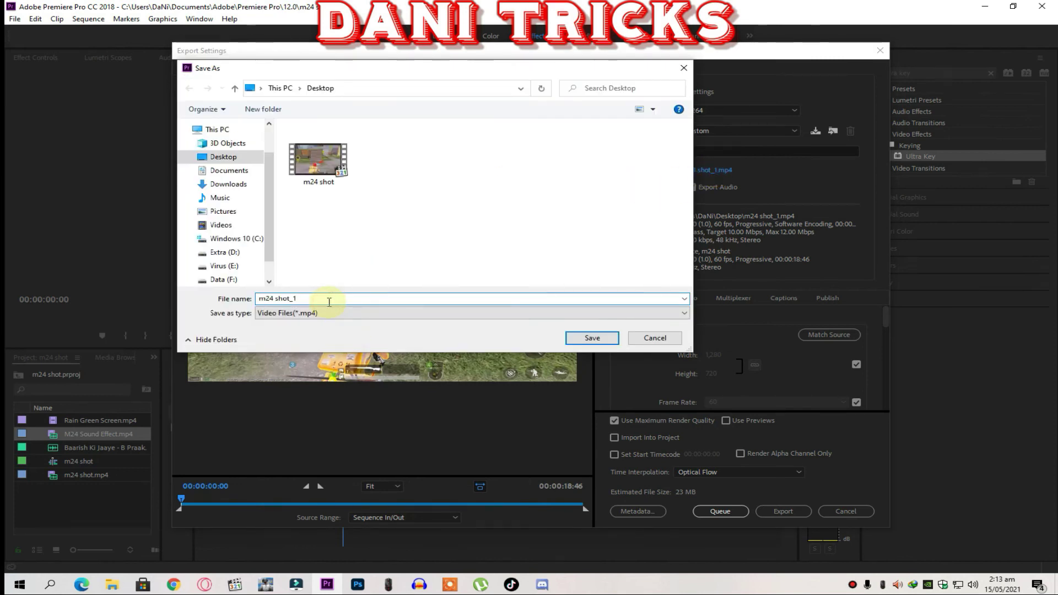
pyautogui.press('BackSpace')
pyautogui.press('BackSpace')
pyautogui.press('BackSpace')
pyautogui.write('hkjhkj')
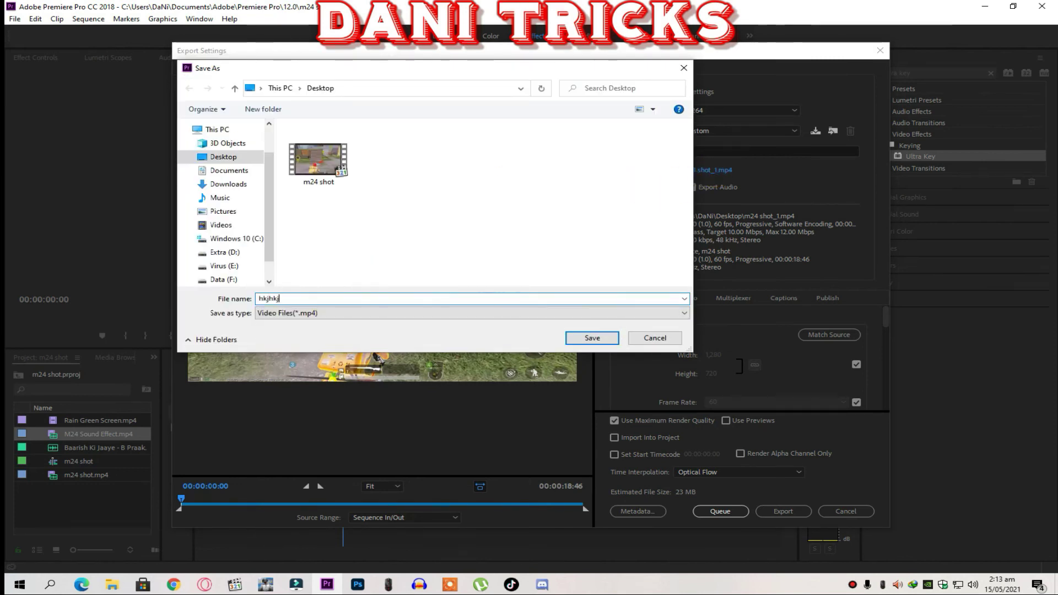
pyautogui.click(593, 338)
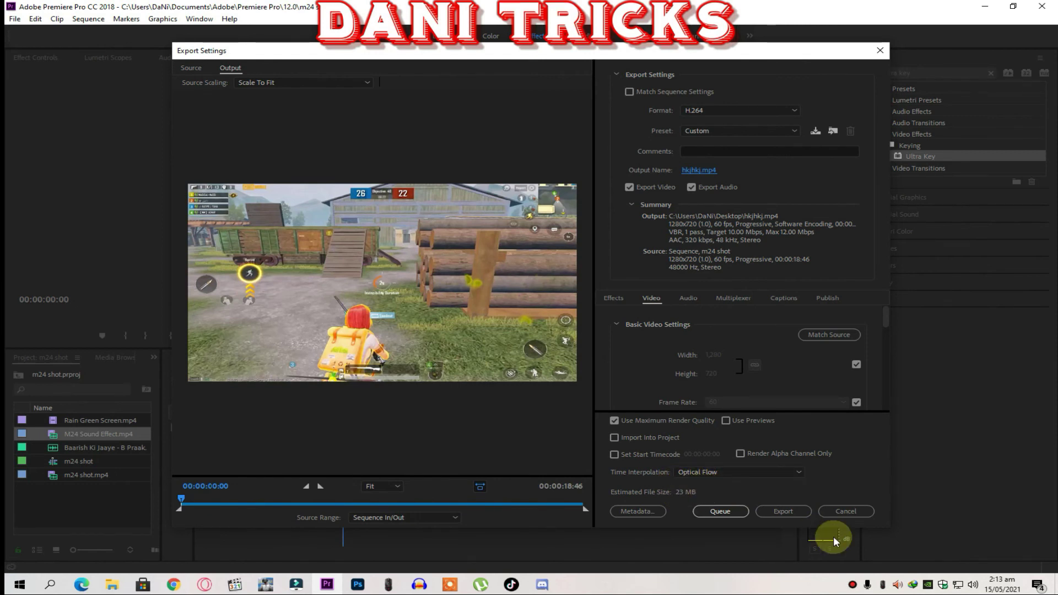
pyautogui.click(838, 512)
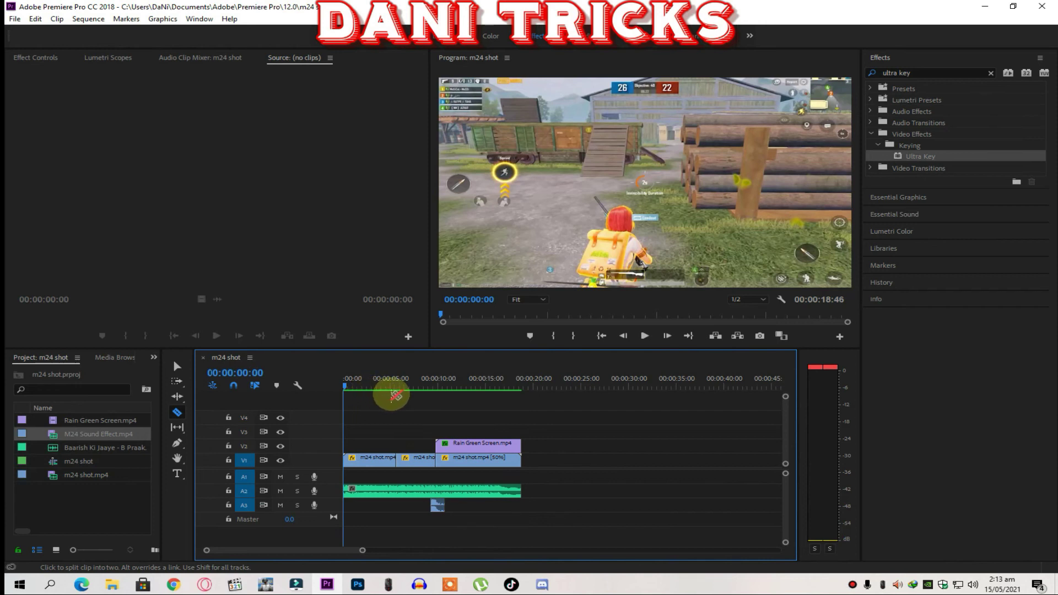
# With the Selection tool, select the first m24 shot.mp4 clip, scrub to 00:00:07:46, then minimize Premiere.
pyautogui.click(176, 366)
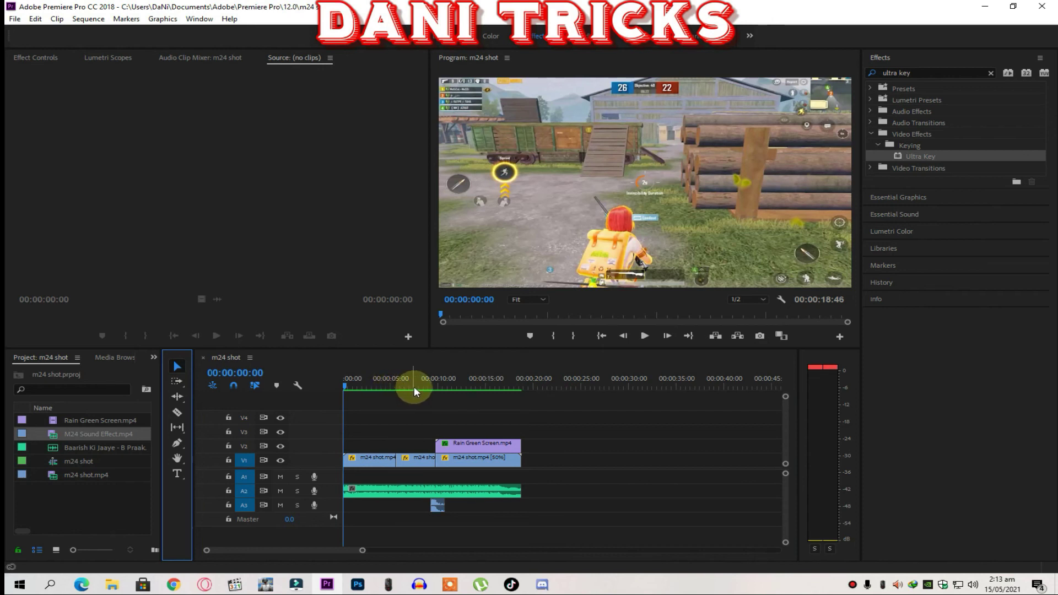
pyautogui.click(364, 462)
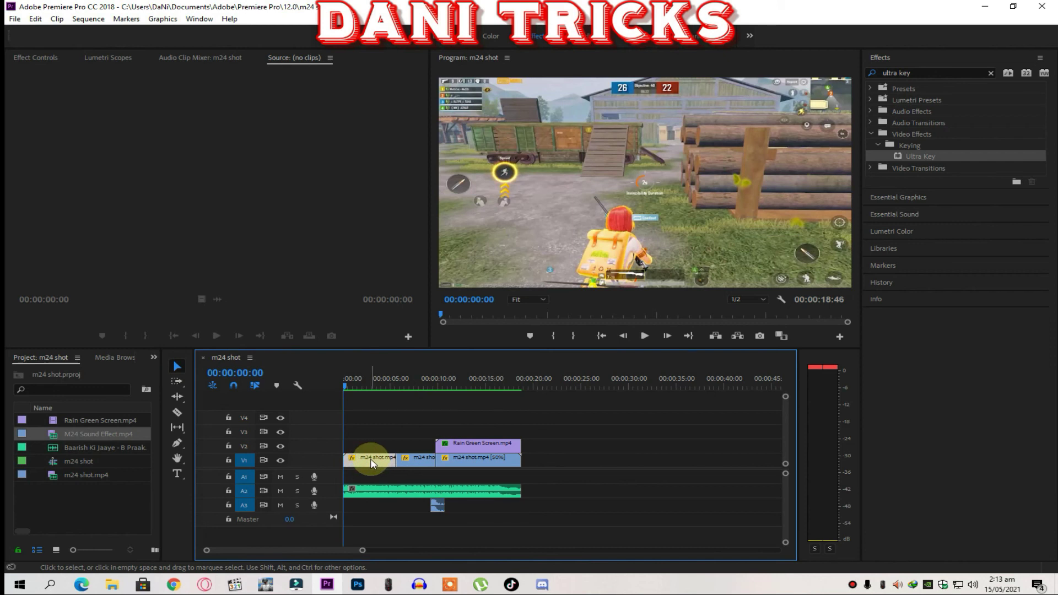
pyautogui.moveTo(346, 387)
pyautogui.mouseDown()
pyautogui.moveTo(391, 398)
pyautogui.moveTo(377, 399)
pyautogui.mouseUp()
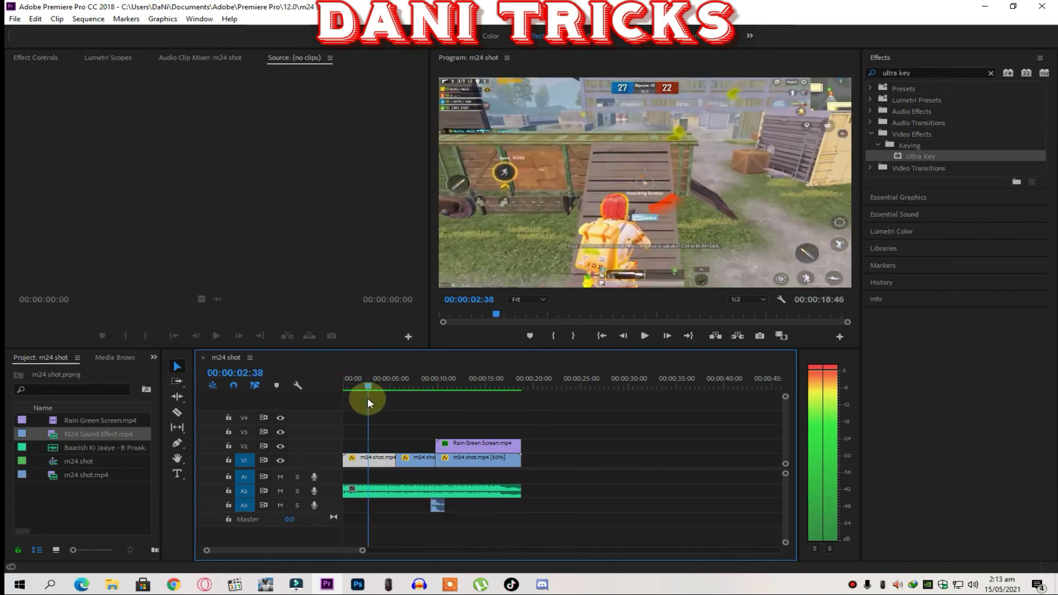
pyautogui.click(400, 388)
pyautogui.moveTo(401, 385); pyautogui.dragTo(446, 398)
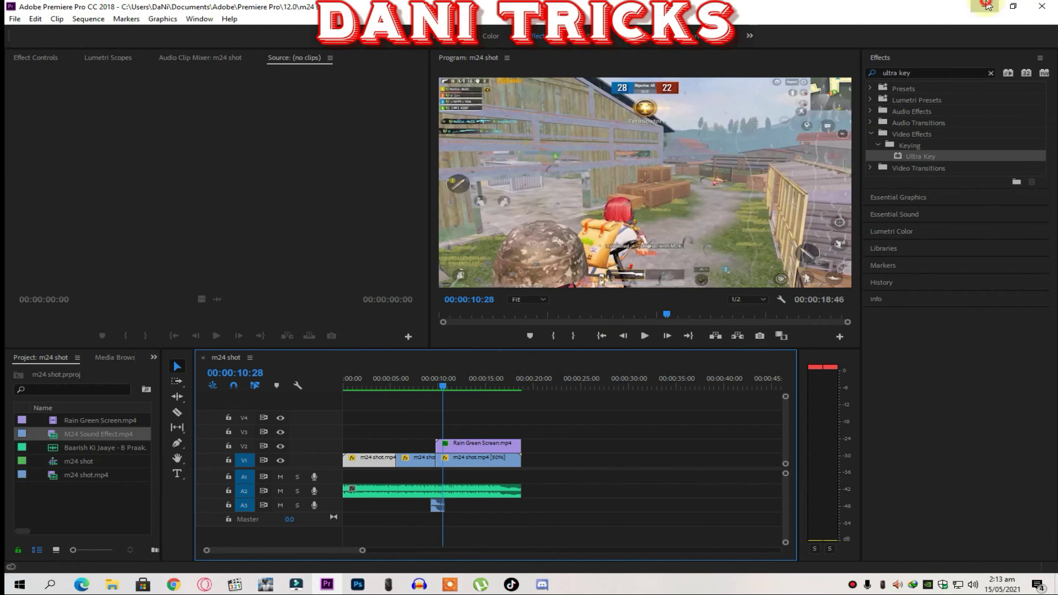
pyautogui.click(986, 6)
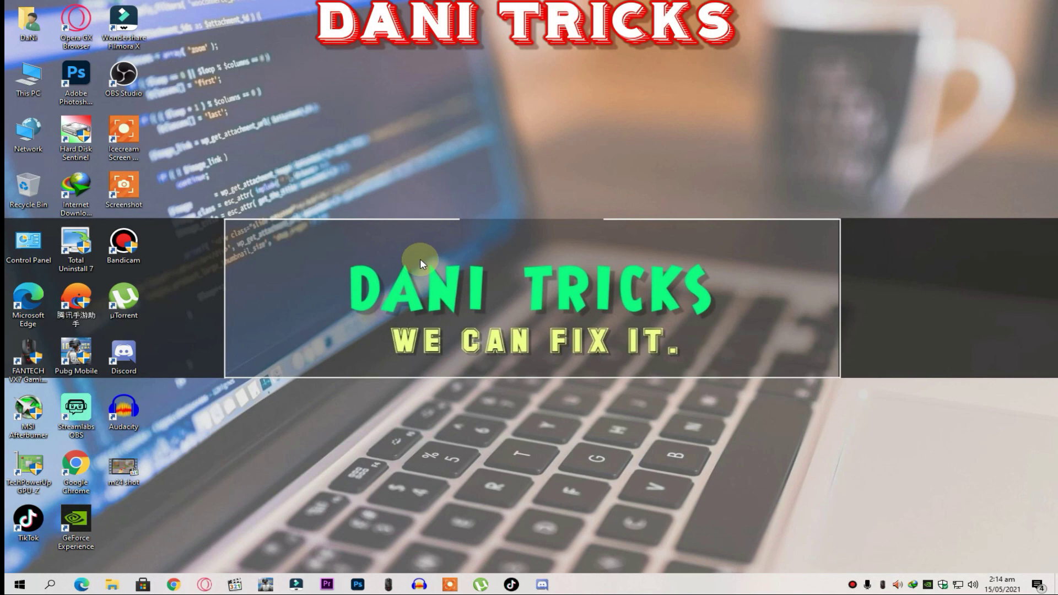
# Drag the m24 shot video icon to the desktop's bottom-right corner.
pyautogui.moveTo(123, 467); pyautogui.dragTo(1046, 554)
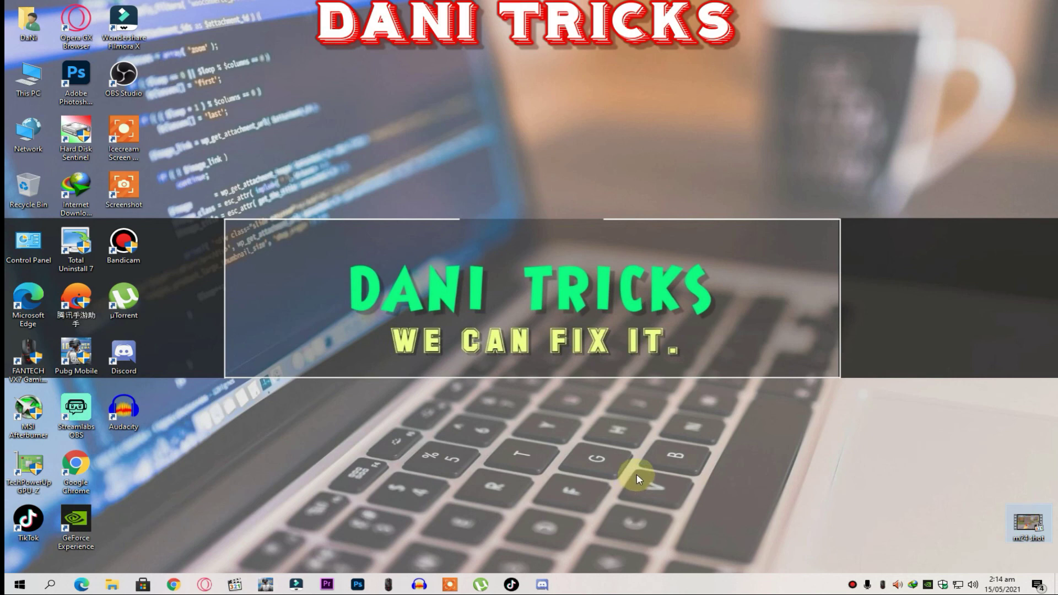
# Restore the Premiere Pro window from the taskbar.
pyautogui.click(331, 583)
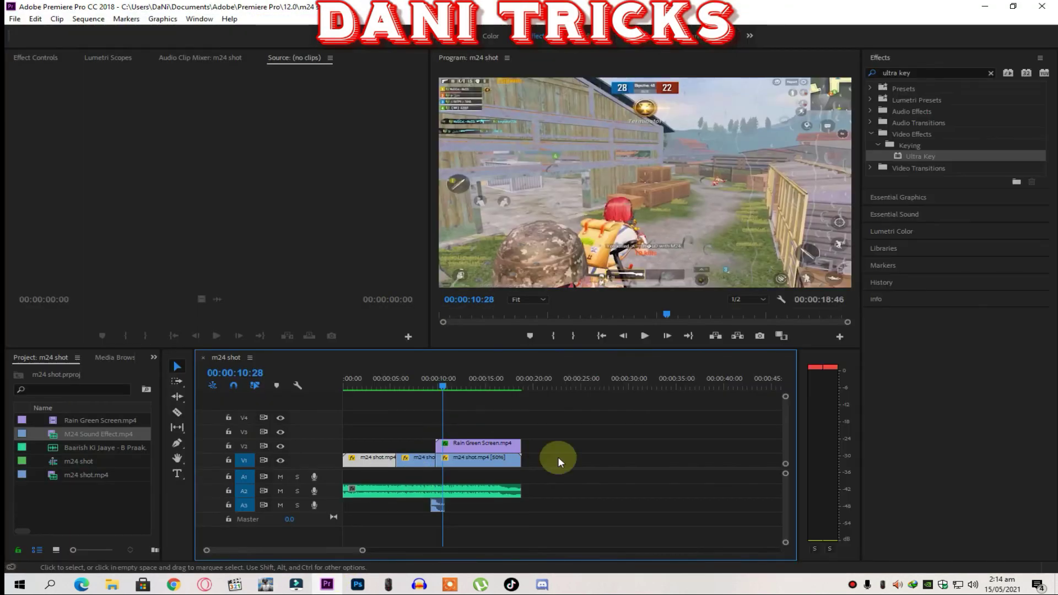